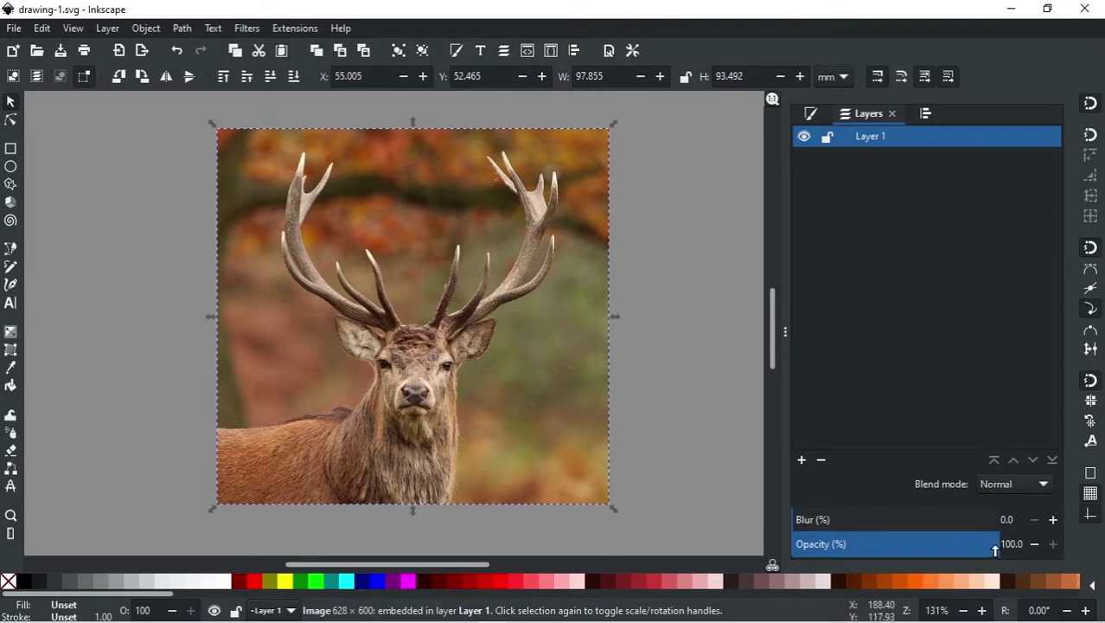
- Fade the deer photo layer, add an 'art' layer above it, and lock Layer 1
{"action": "mouse_move", "coordinate": [995, 550]}
{"action": "left_mouse_down"}
{"action": "mouse_move", "coordinate": [901, 550]}
{"action": "mouse_move", "coordinate": [923, 546]}
{"action": "left_mouse_up"}
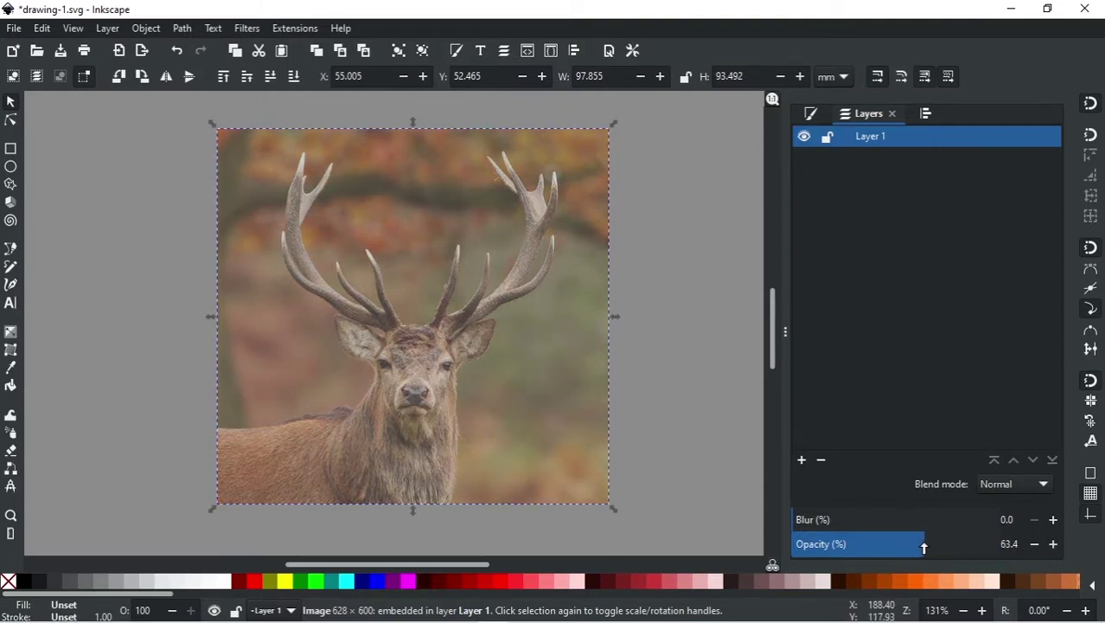
{"action": "left_click", "coordinate": [801, 459]}
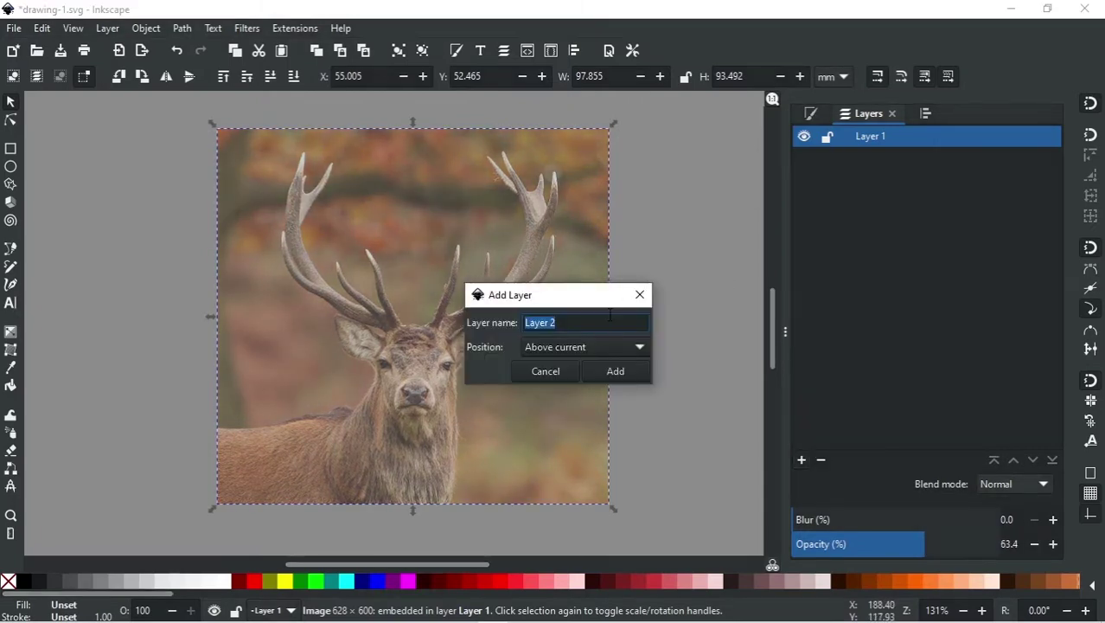
{"action": "type", "text": "art"}
{"action": "left_click", "coordinate": [616, 371]}
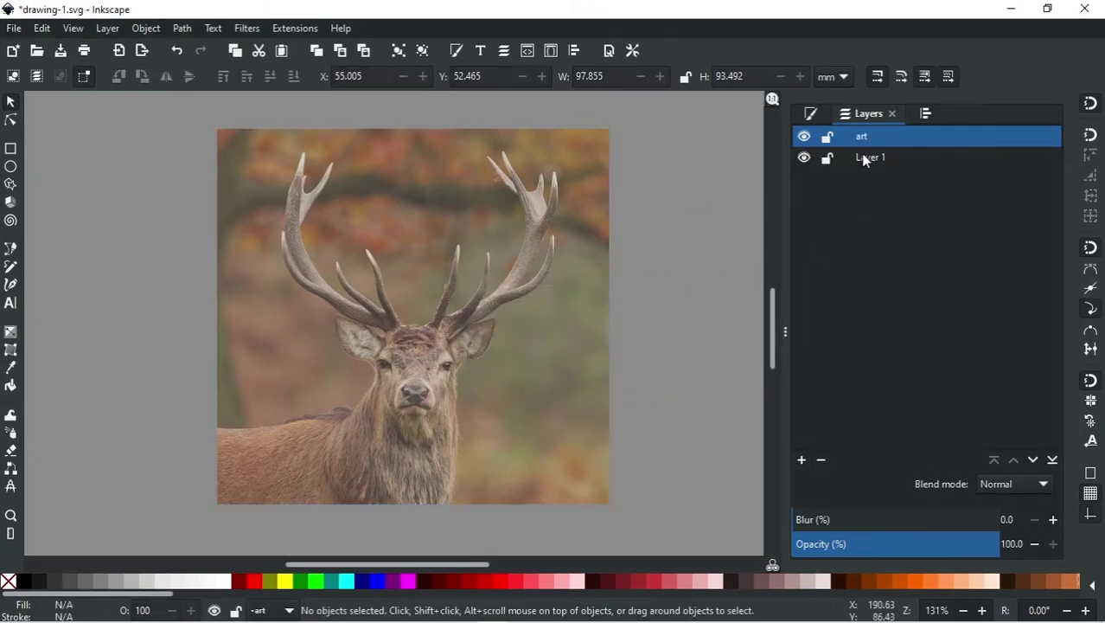
{"action": "left_click", "coordinate": [826, 156]}
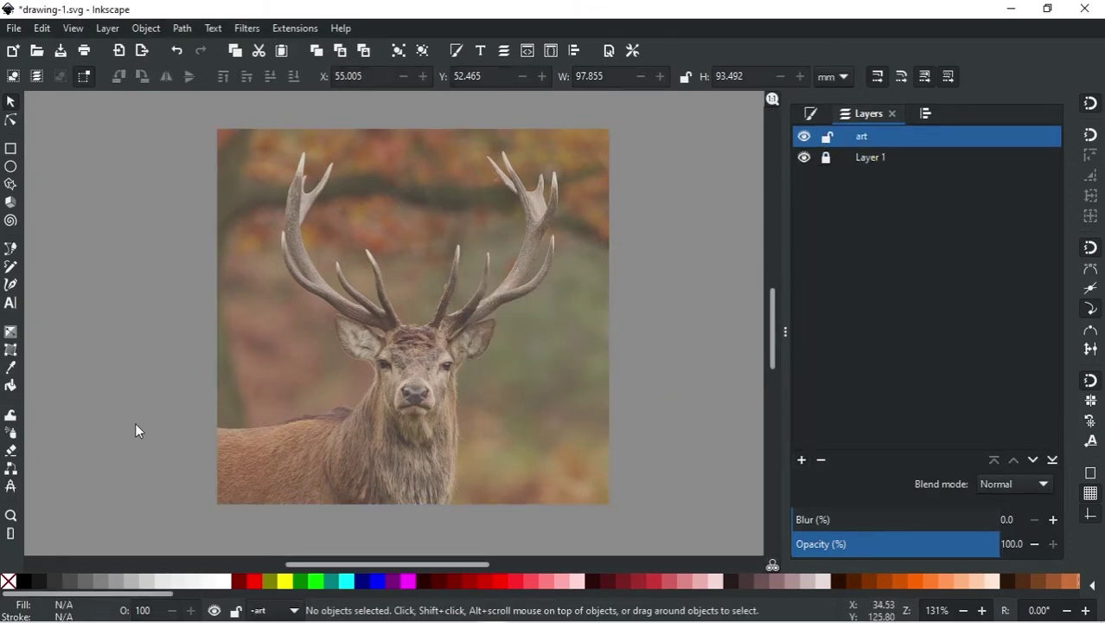
- Show the rulers and place a vertical guide down the centre of the deer's face
{"action": "key", "text": "ctrl+r"}
{"action": "left_click_drag", "start_coordinate": [39, 452], "coordinate": [430, 415]}
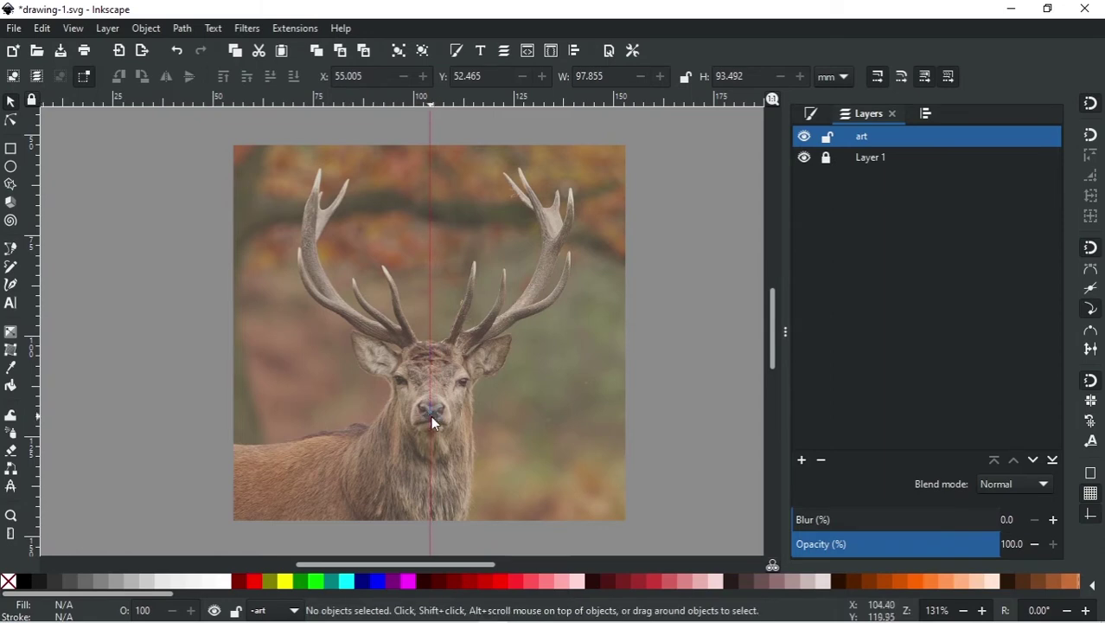
{"action": "scroll", "coordinate": [431, 414], "scroll_direction": "up", "scroll_amount": 6}
{"action": "scroll", "coordinate": [430, 411], "scroll_direction": "up", "scroll_amount": 2}
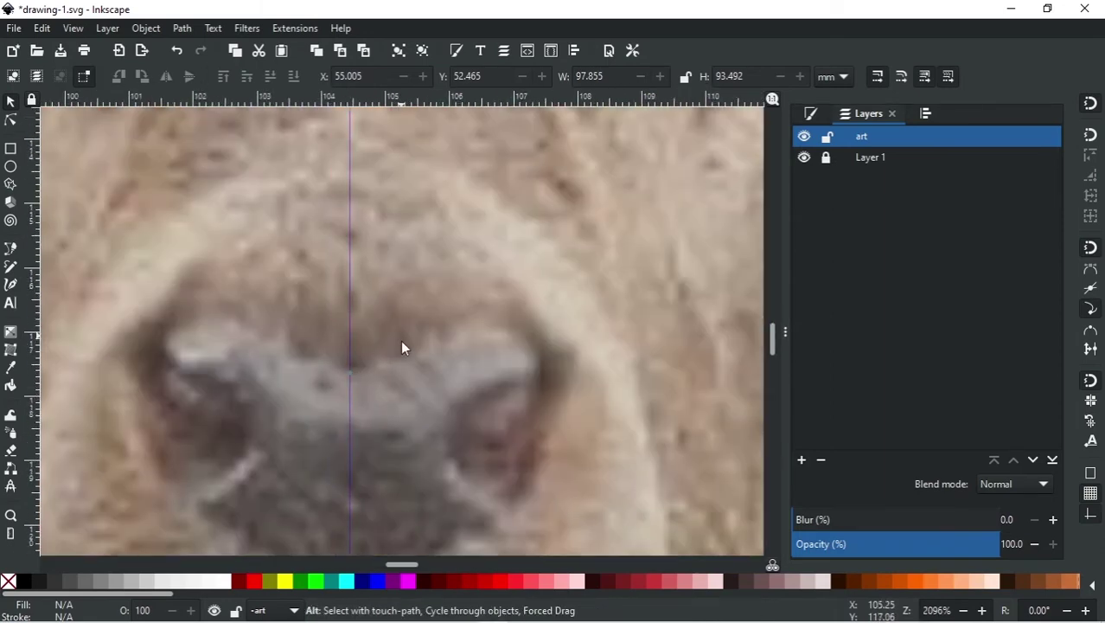
{"action": "scroll", "coordinate": [402, 345], "scroll_direction": "down", "scroll_amount": 6}
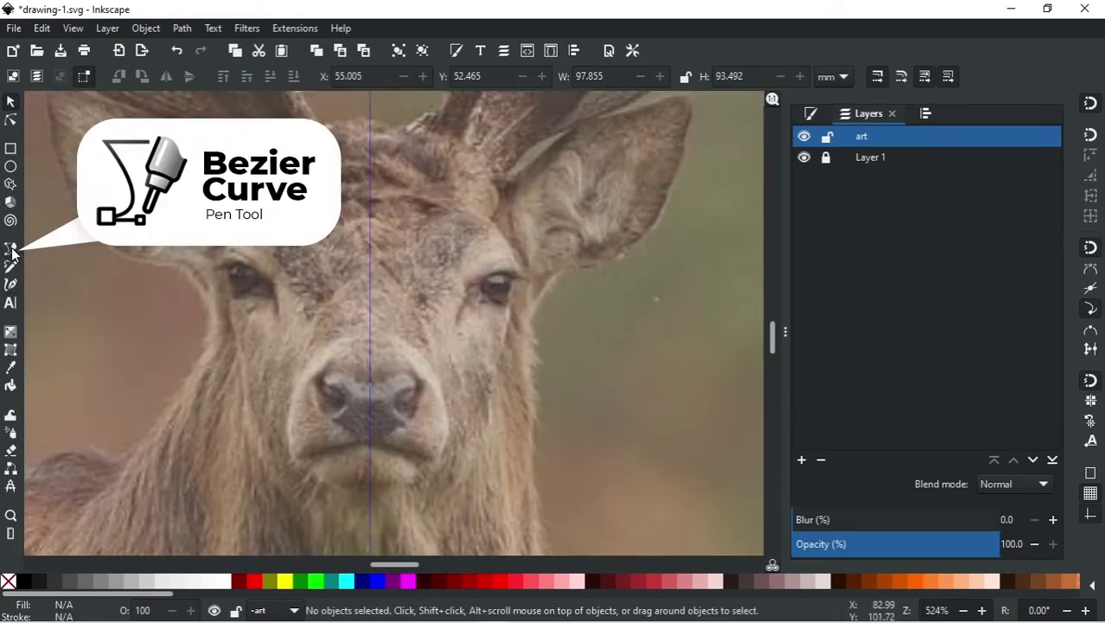
- Draw a curved outline of the nose's right half ending on the centre guide
{"action": "left_click", "coordinate": [10, 249]}
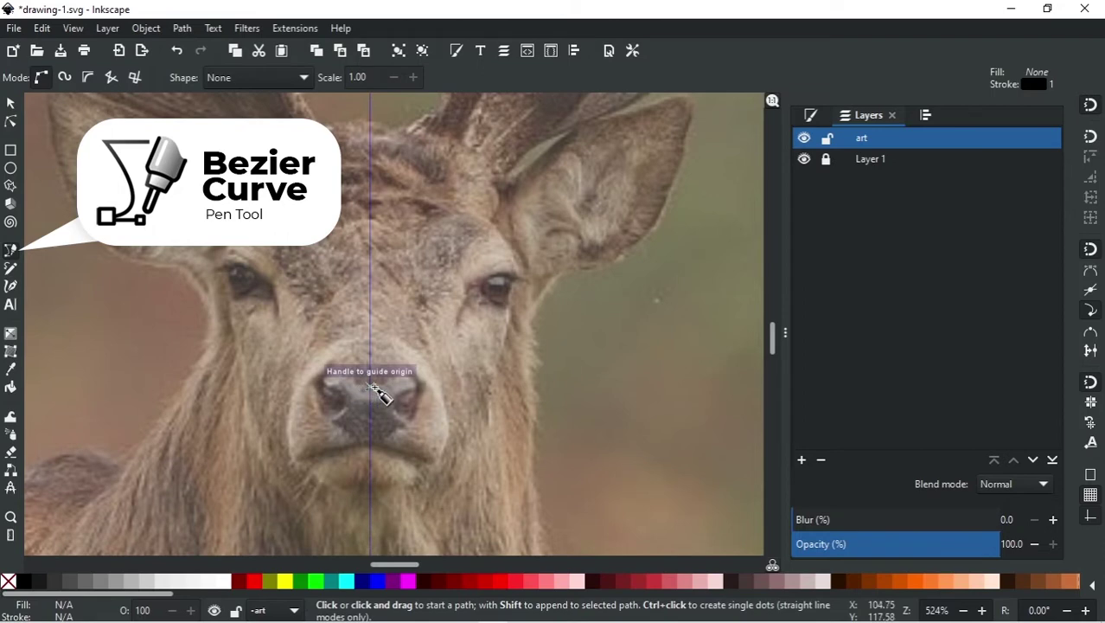
{"action": "left_click", "coordinate": [374, 386]}
{"action": "left_click_drag", "start_coordinate": [396, 388], "coordinate": [431, 402]}
{"action": "left_click_drag", "start_coordinate": [372, 444], "coordinate": [336, 445]}
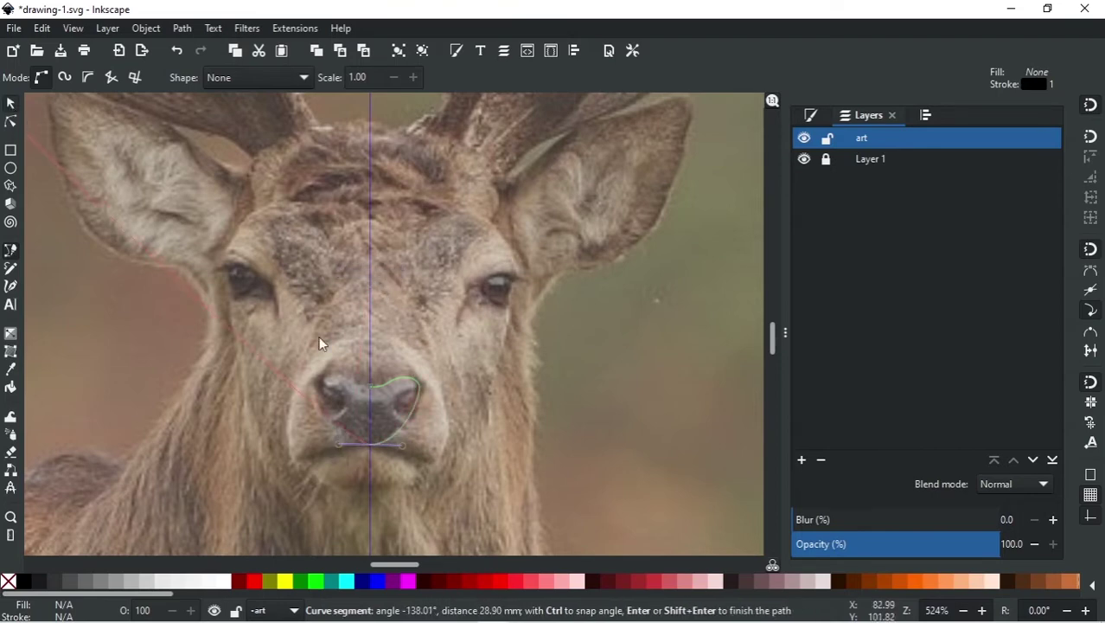
{"action": "key", "text": "Return"}
- Refine the nose outline's top-right node curve to better fit the nose
{"action": "key", "text": "s"}
{"action": "left_click", "coordinate": [478, 419]}
{"action": "left_click", "coordinate": [418, 405]}
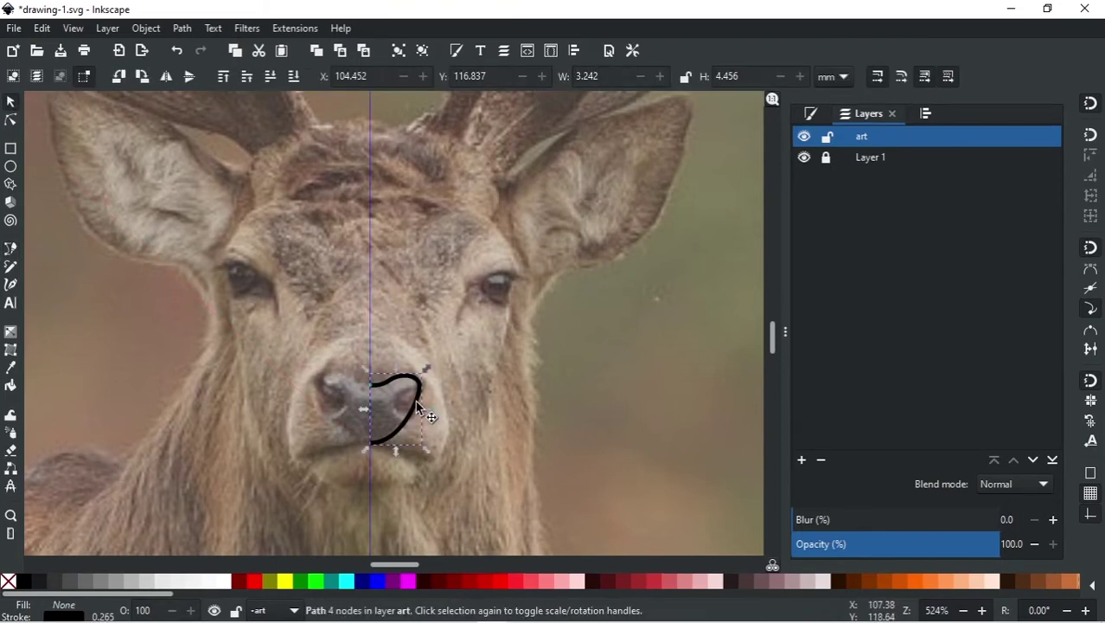
{"action": "left_click", "coordinate": [10, 121]}
{"action": "left_click", "coordinate": [419, 381]}
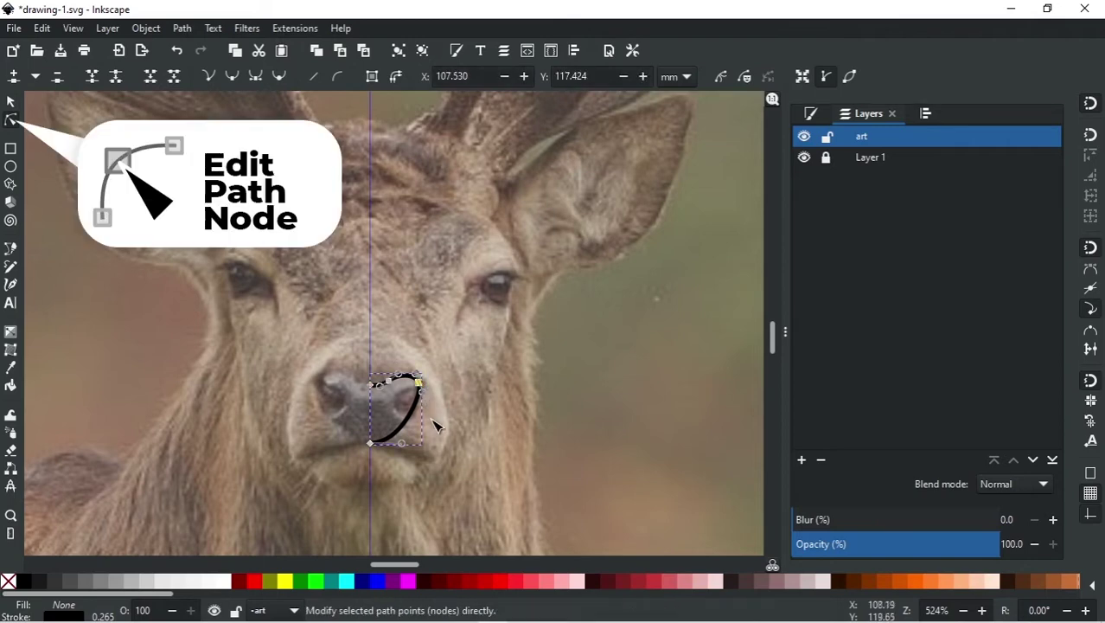
{"action": "left_click_drag", "start_coordinate": [428, 396], "coordinate": [436, 410]}
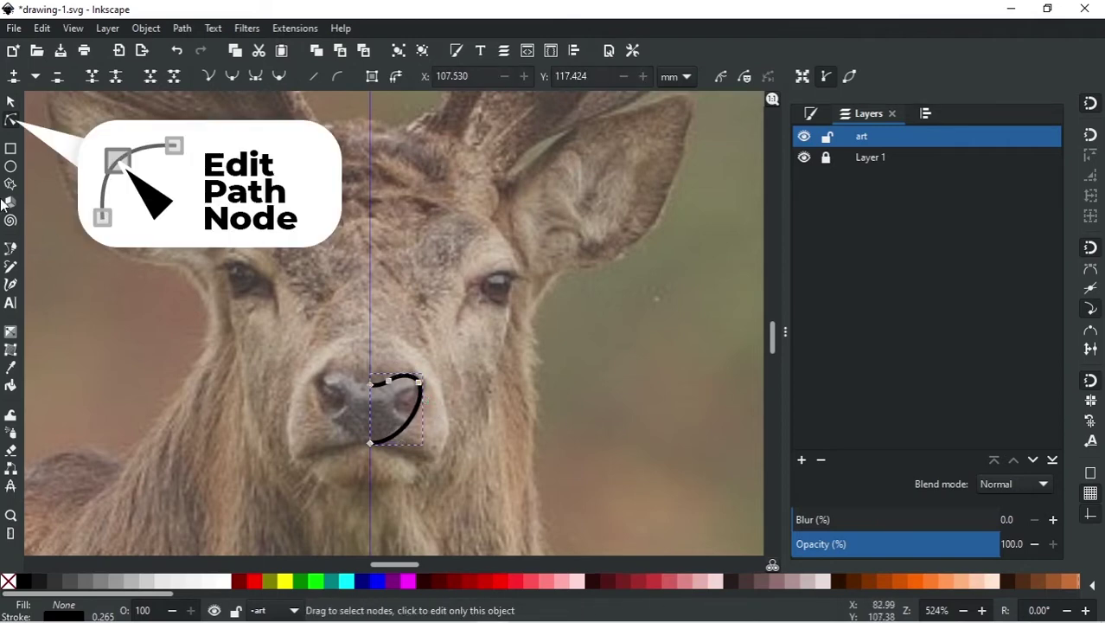
{"action": "left_click", "coordinate": [12, 102]}
- Draw a curved nostril line from the centre guide across the nose
{"action": "key", "text": "b"}
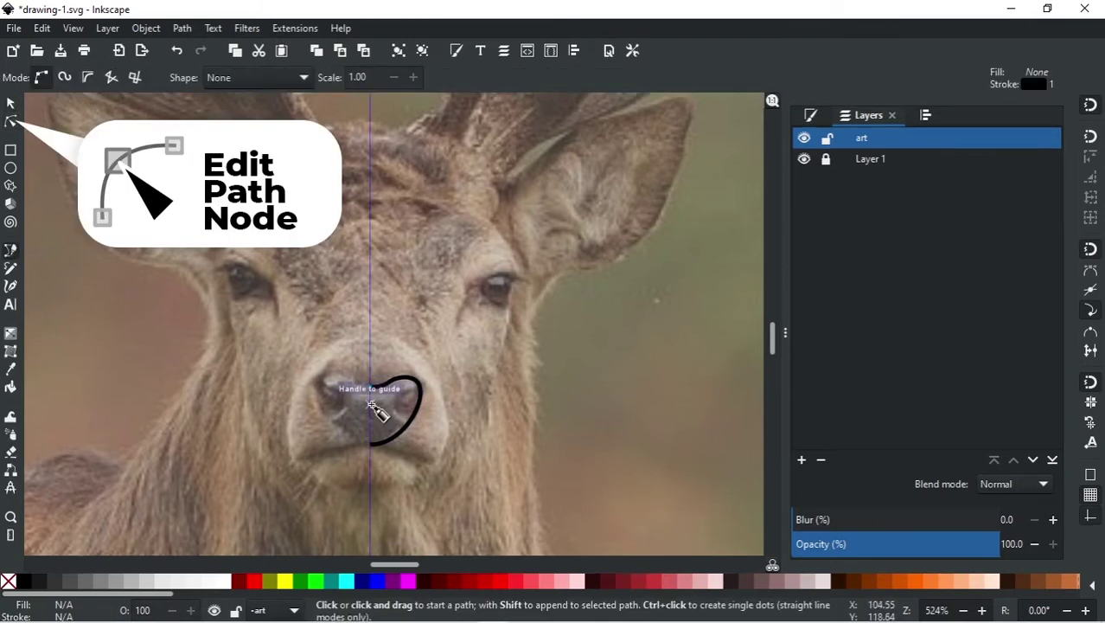
{"action": "left_click", "coordinate": [371, 404]}
{"action": "key", "text": "Escape"}
{"action": "left_click", "coordinate": [370, 404]}
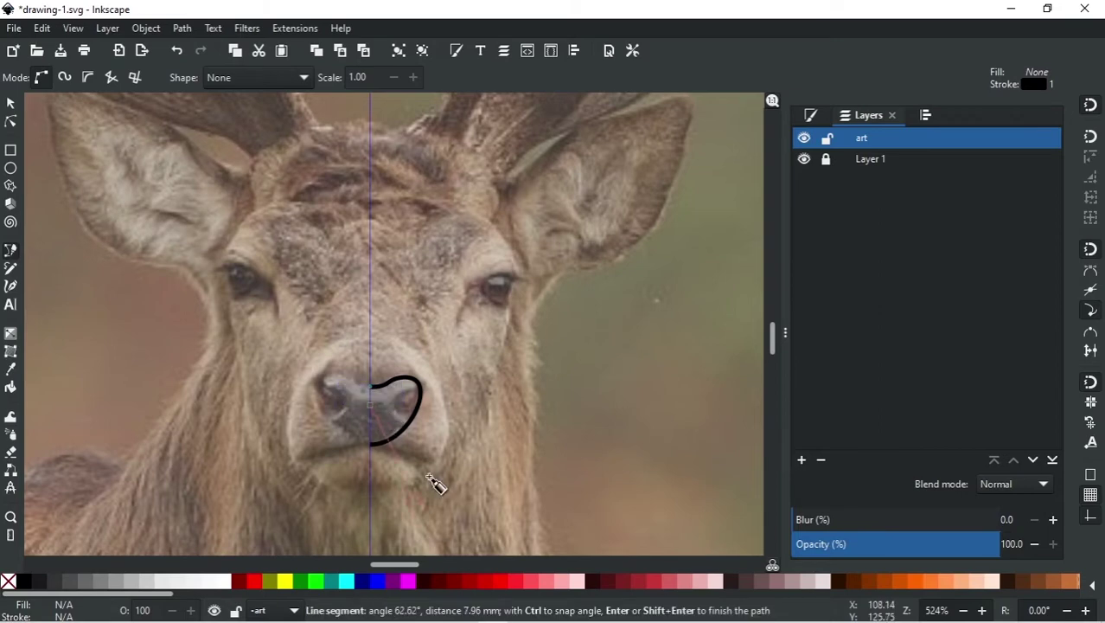
{"action": "left_click_drag", "start_coordinate": [424, 386], "coordinate": [444, 394]}
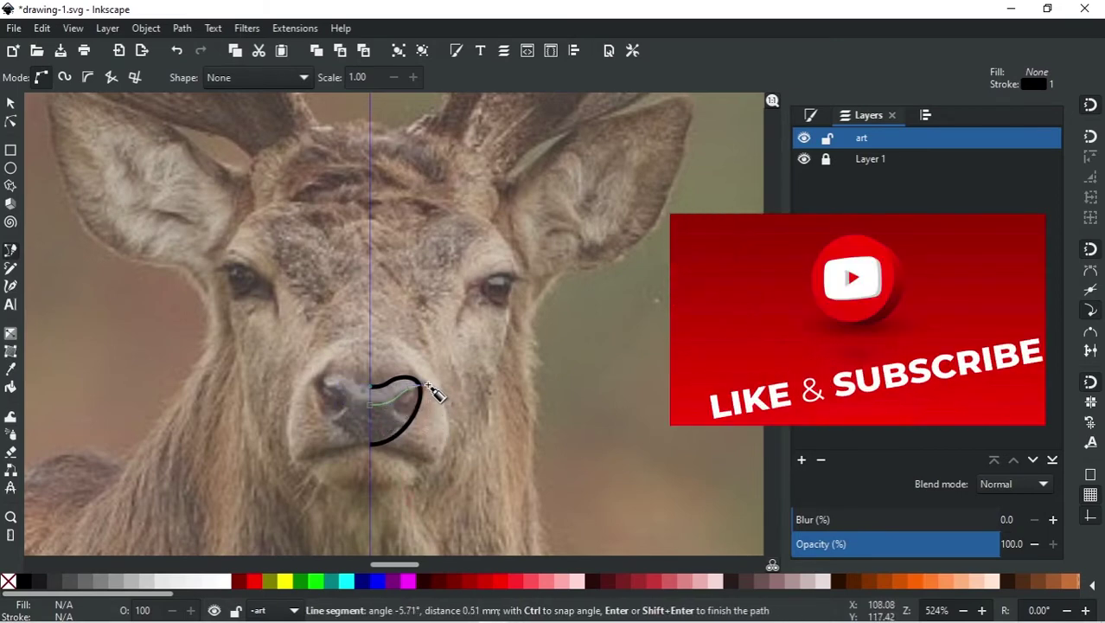
{"action": "key", "text": "Return"}
{"action": "key", "text": "s"}
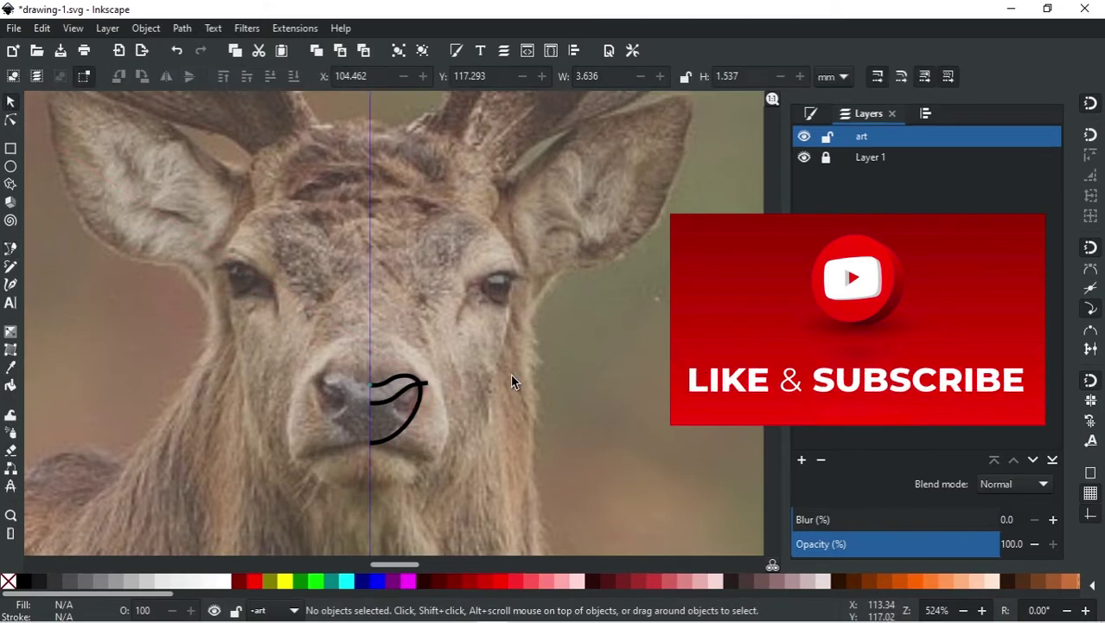
- Begin the muzzle outline at the centre guide with a curved node down its right side
{"action": "key", "text": "b"}
{"action": "left_click", "coordinate": [370, 326]}
{"action": "mouse_move", "coordinate": [437, 378]}
{"action": "left_mouse_down"}
{"action": "mouse_move", "coordinate": [448, 441]}
{"action": "mouse_move", "coordinate": [441, 467]}
{"action": "mouse_move", "coordinate": [425, 463]}
{"action": "left_mouse_up"}
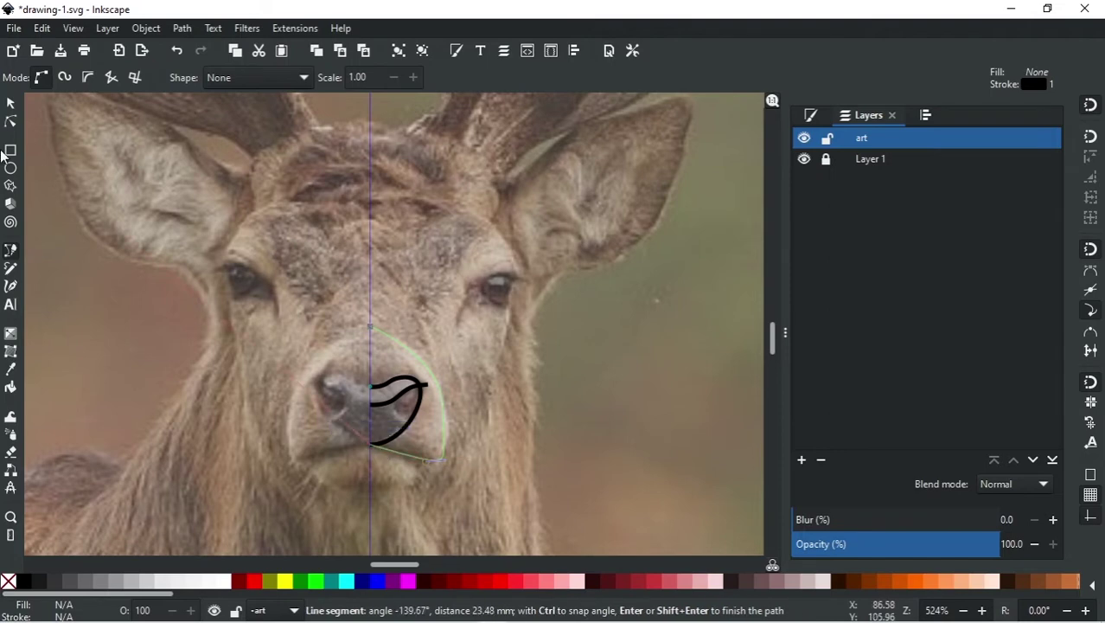
- Close the muzzle outline and reshape its upper, right and bottom curves to hug the muzzle
{"action": "left_click", "coordinate": [11, 123]}
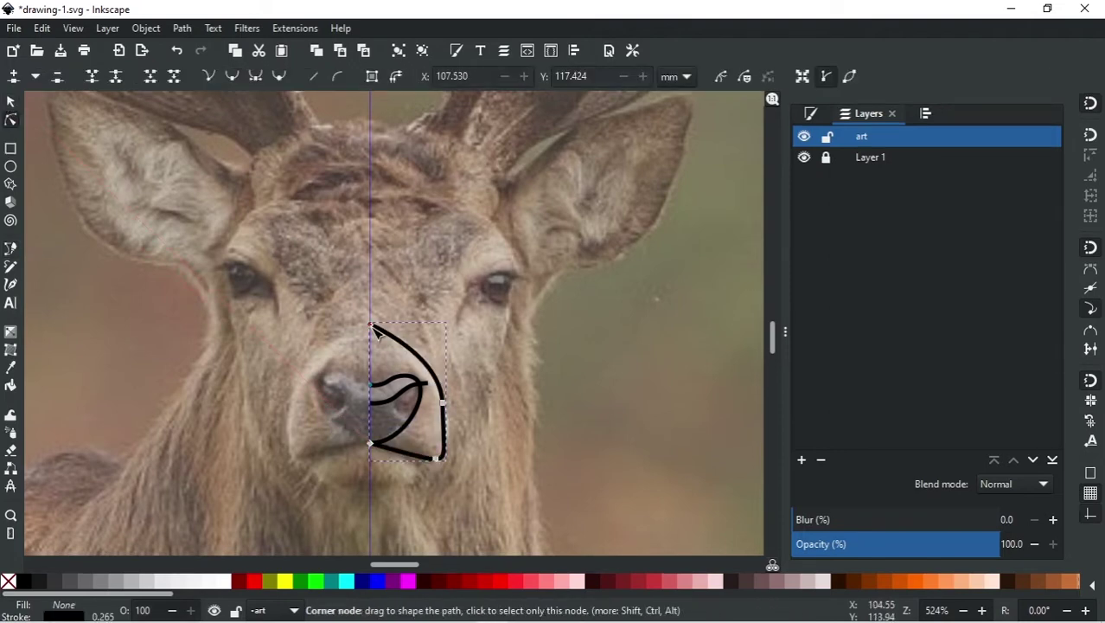
{"action": "left_click", "coordinate": [410, 346]}
{"action": "left_click_drag", "start_coordinate": [444, 365], "coordinate": [434, 330]}
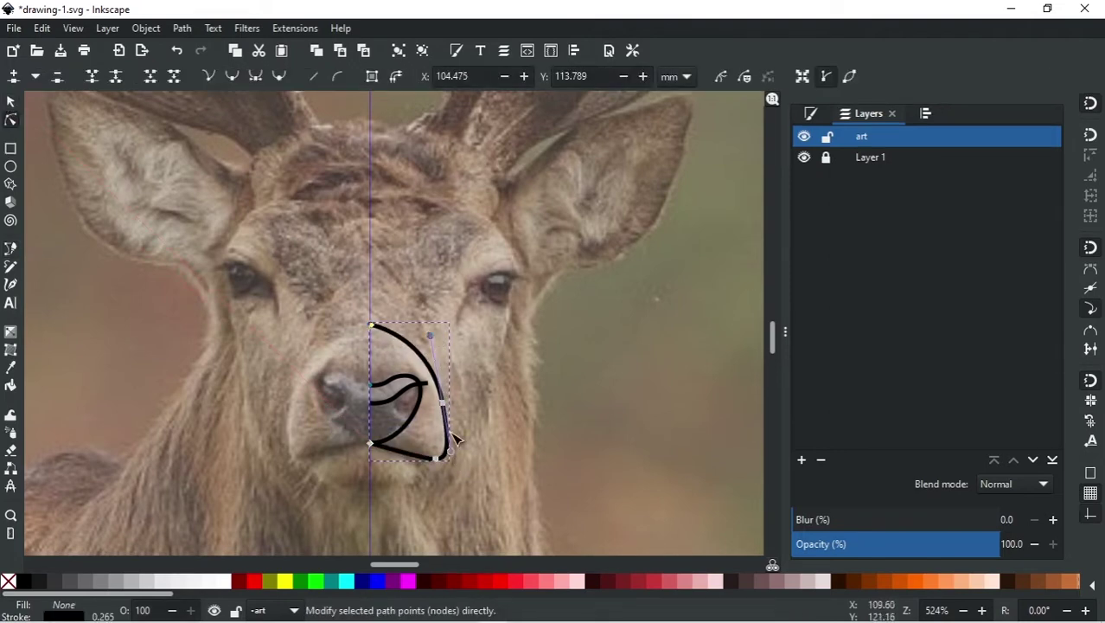
{"action": "left_click_drag", "start_coordinate": [444, 403], "coordinate": [449, 399]}
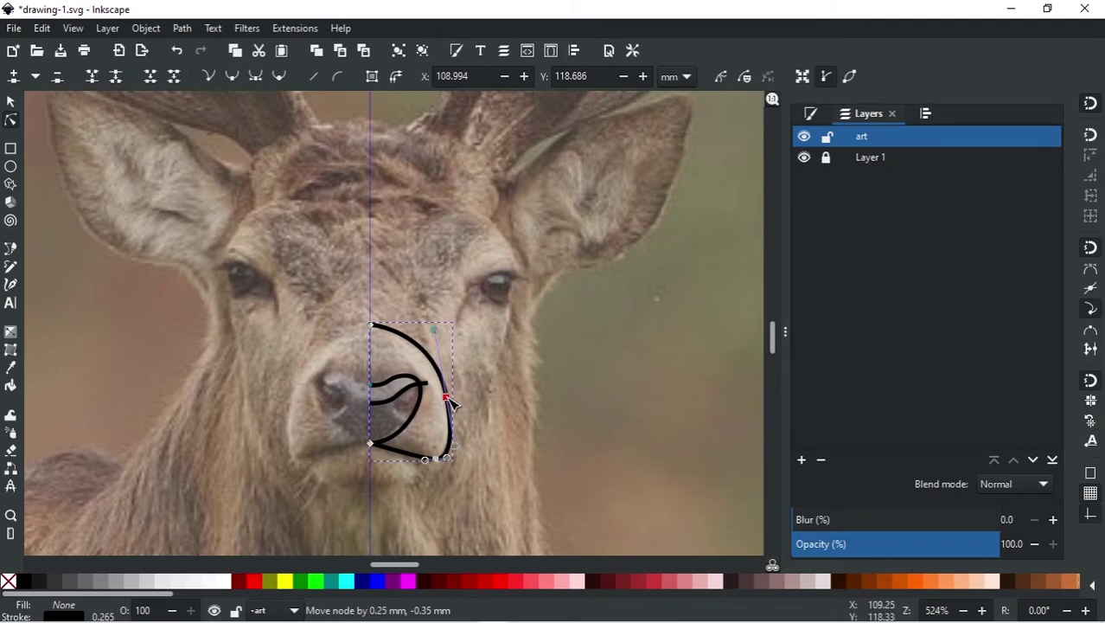
{"action": "left_click_drag", "start_coordinate": [451, 446], "coordinate": [447, 423]}
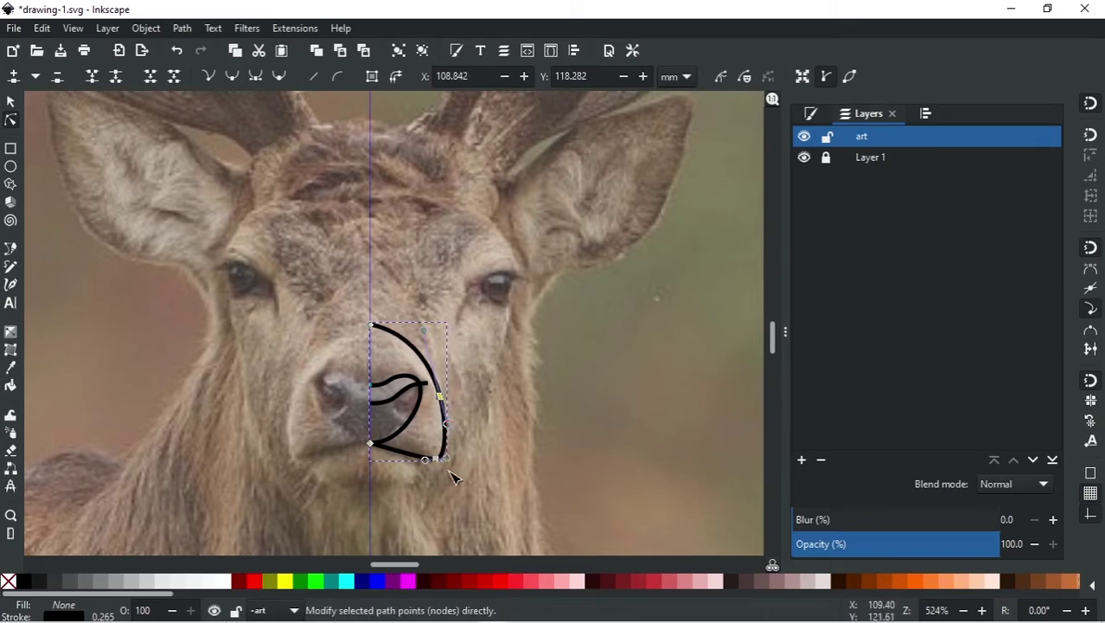
{"action": "left_click_drag", "start_coordinate": [426, 460], "coordinate": [424, 466]}
{"action": "key", "text": "s"}
{"action": "key", "text": "Escape"}
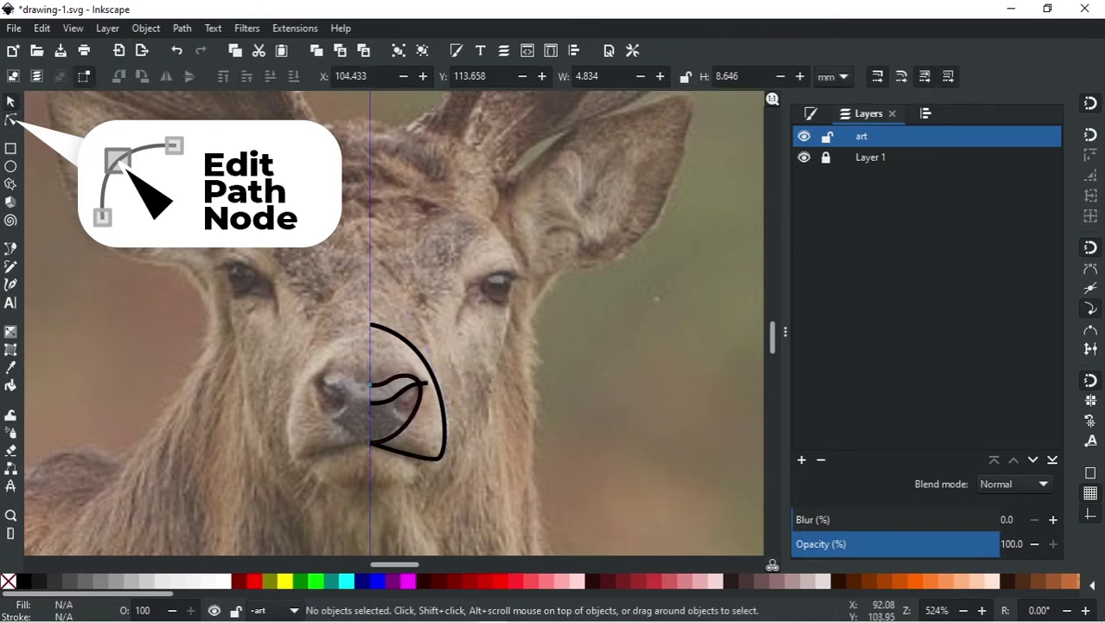
- Draw a V-shaped chin path from the cusp on the centre guide below the muzzle
{"action": "key", "text": "b"}
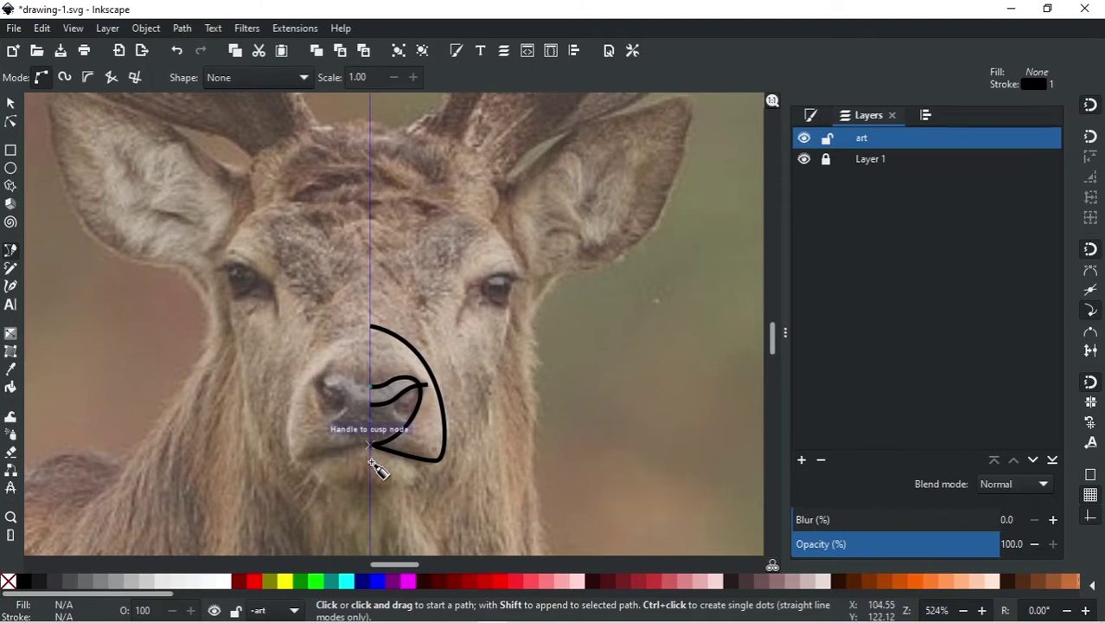
{"action": "left_click", "coordinate": [372, 460]}
{"action": "left_click_drag", "start_coordinate": [419, 472], "coordinate": [377, 497]}
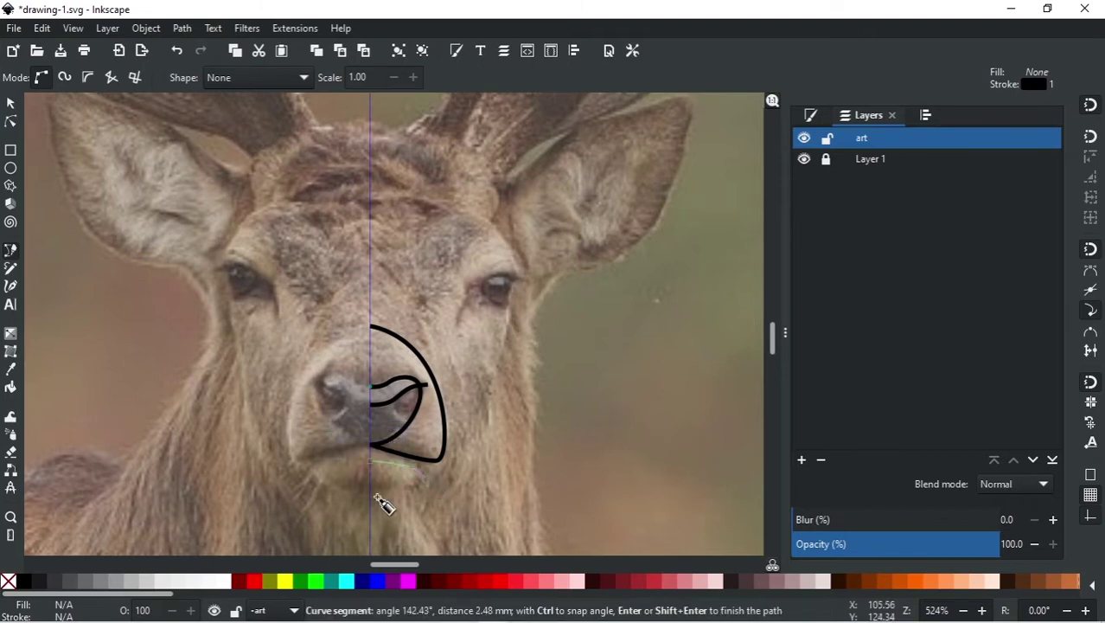
{"action": "double_click", "coordinate": [372, 499]}
- Nudge the chin path's top node upward and select its tip node
{"action": "key", "text": "n"}
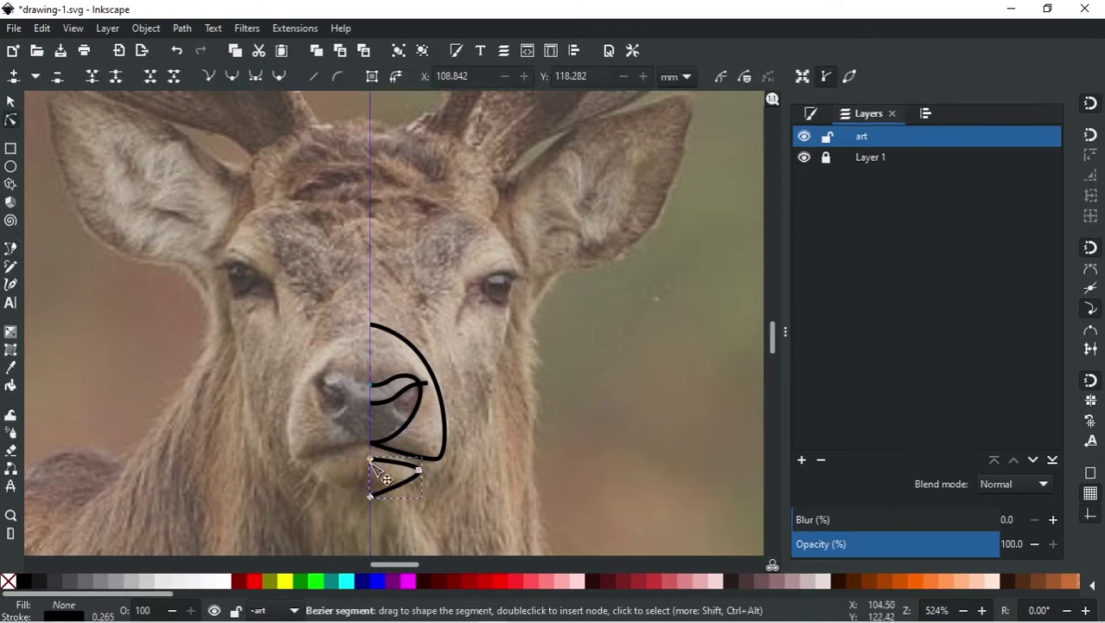
{"action": "left_click", "coordinate": [371, 461]}
{"action": "key", "text": "Up"}
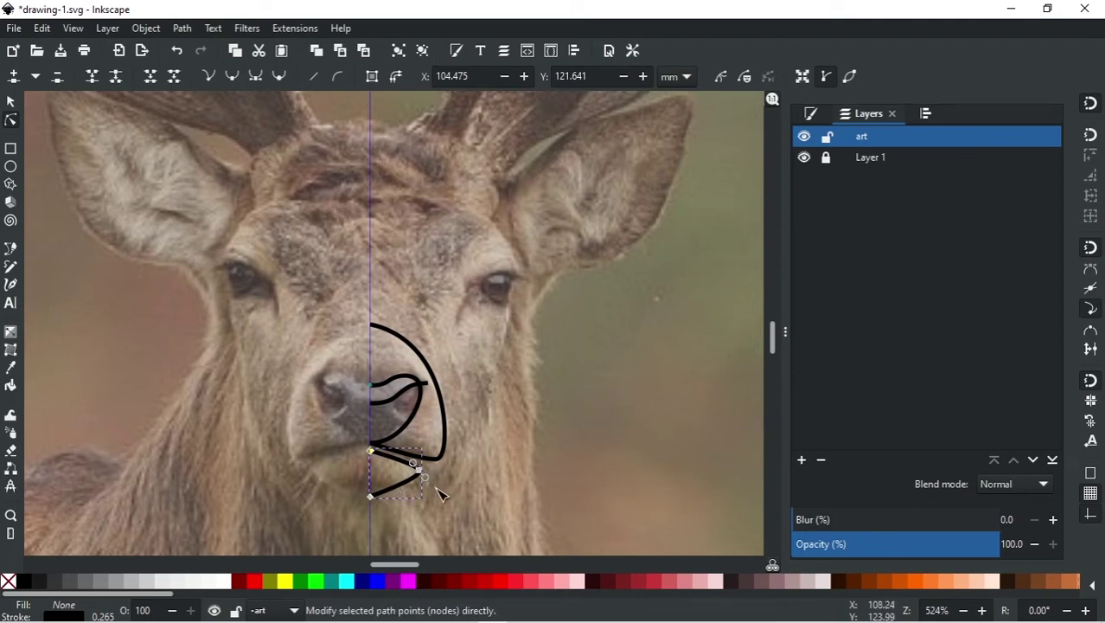
{"action": "left_click", "coordinate": [370, 496]}
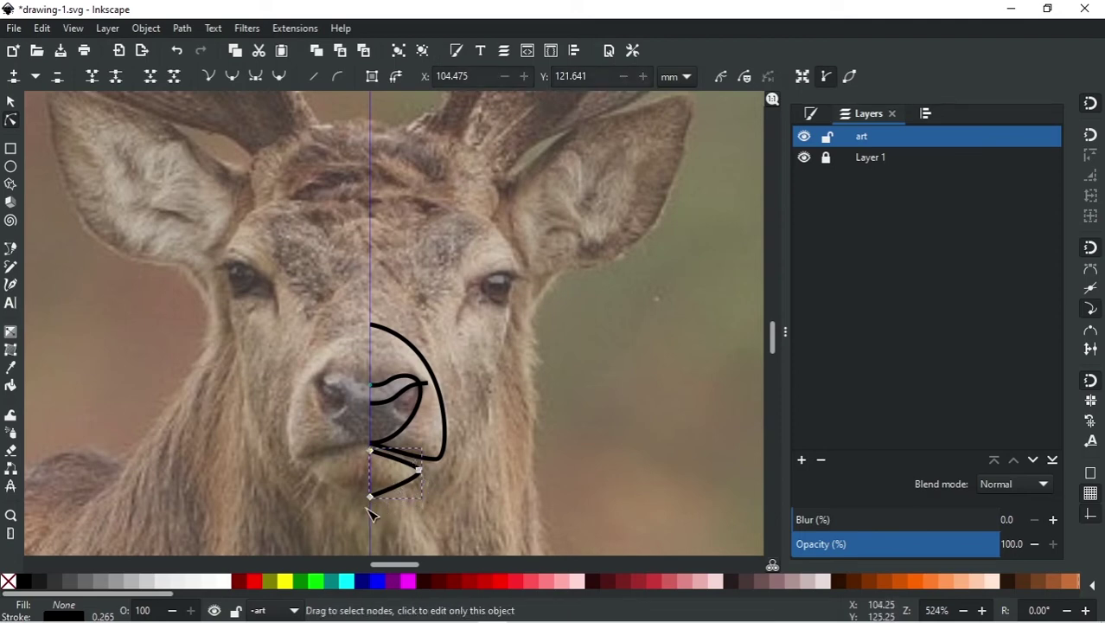
{"action": "left_click", "coordinate": [422, 472]}
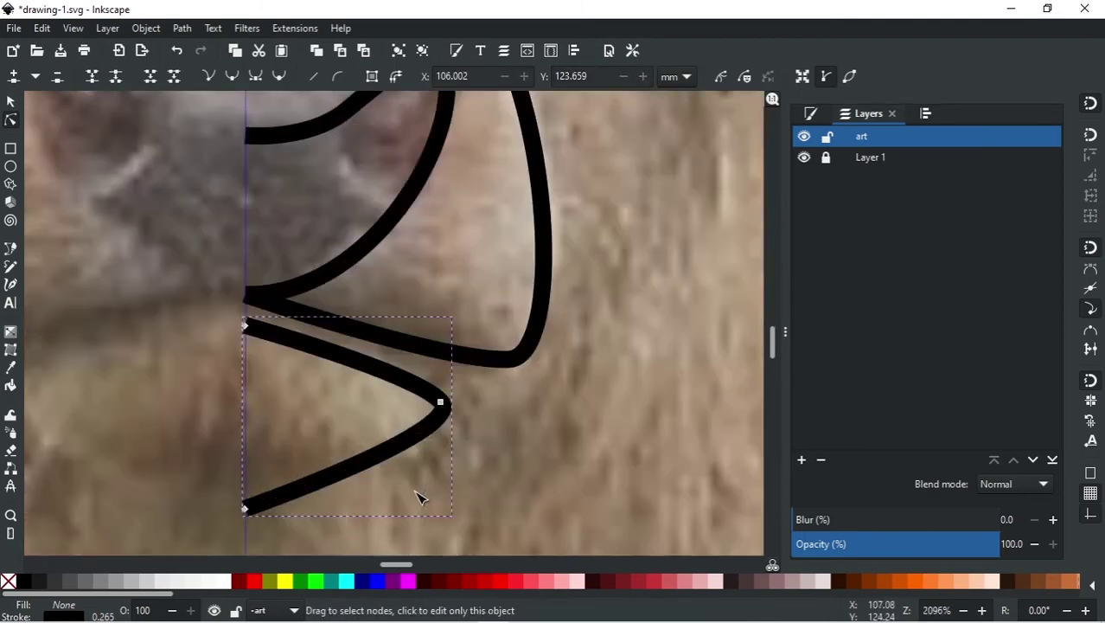
- Round the V tip into a smooth curve, reshape the lower loop, and deselect
{"action": "scroll", "coordinate": [424, 488], "scroll_direction": "up", "scroll_amount": 3}
{"action": "left_click_drag", "start_coordinate": [460, 425], "coordinate": [448, 460]}
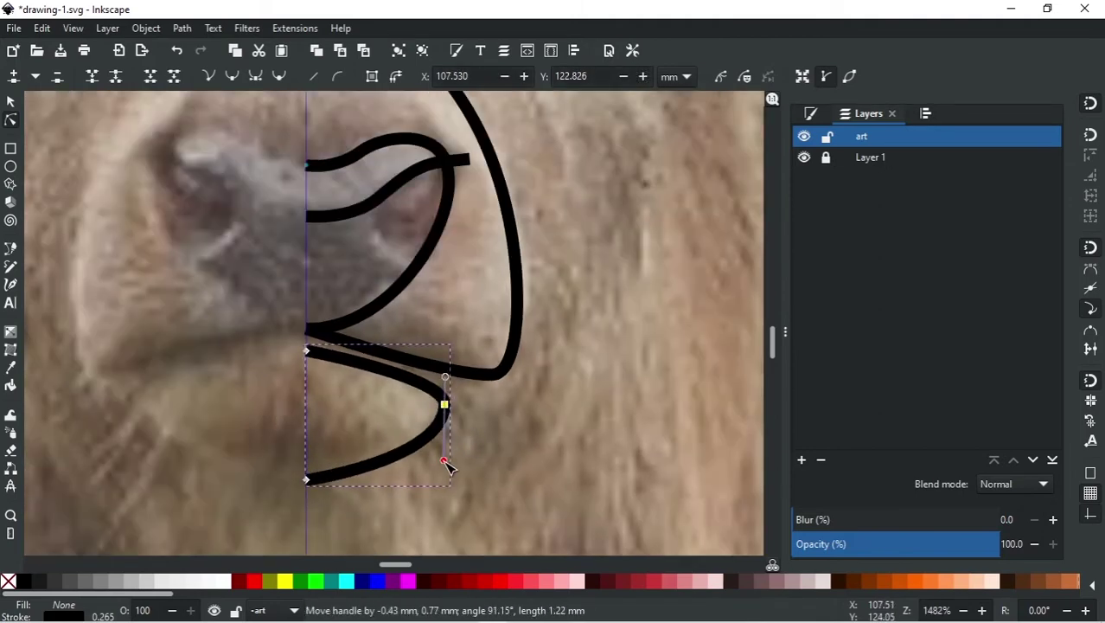
{"action": "mouse_move", "coordinate": [444, 381]}
{"action": "left_mouse_down"}
{"action": "mouse_move", "coordinate": [450, 401]}
{"action": "mouse_move", "coordinate": [451, 388]}
{"action": "left_mouse_up"}
{"action": "left_click_drag", "start_coordinate": [306, 349], "coordinate": [306, 356]}
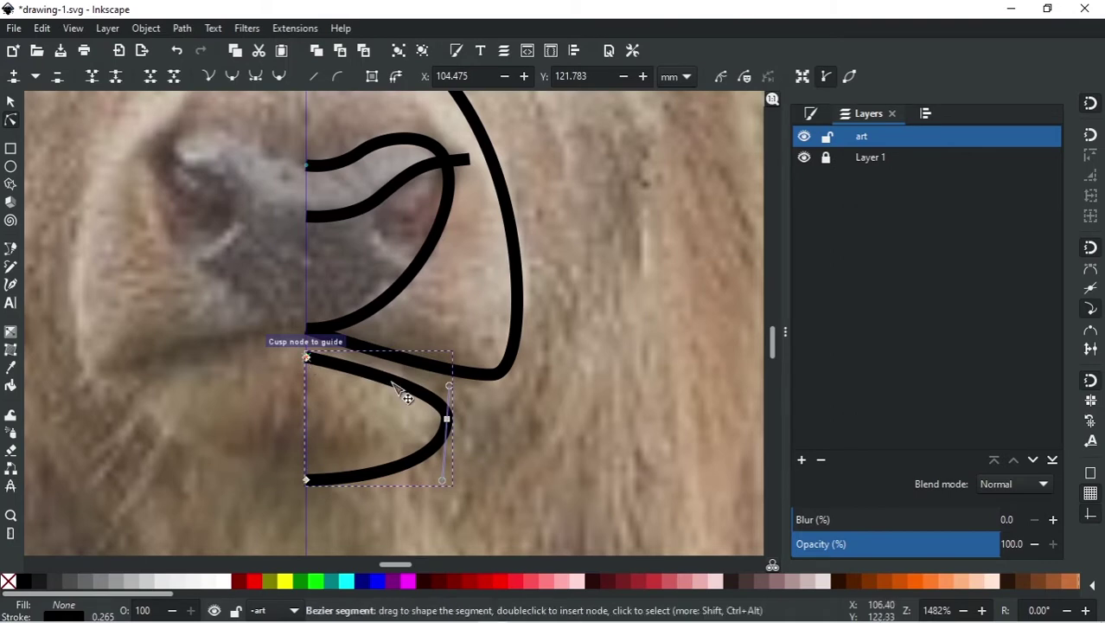
{"action": "scroll", "coordinate": [399, 382], "scroll_direction": "down", "scroll_amount": 4}
{"action": "left_click", "coordinate": [510, 399]}
{"action": "left_click", "coordinate": [11, 99]}
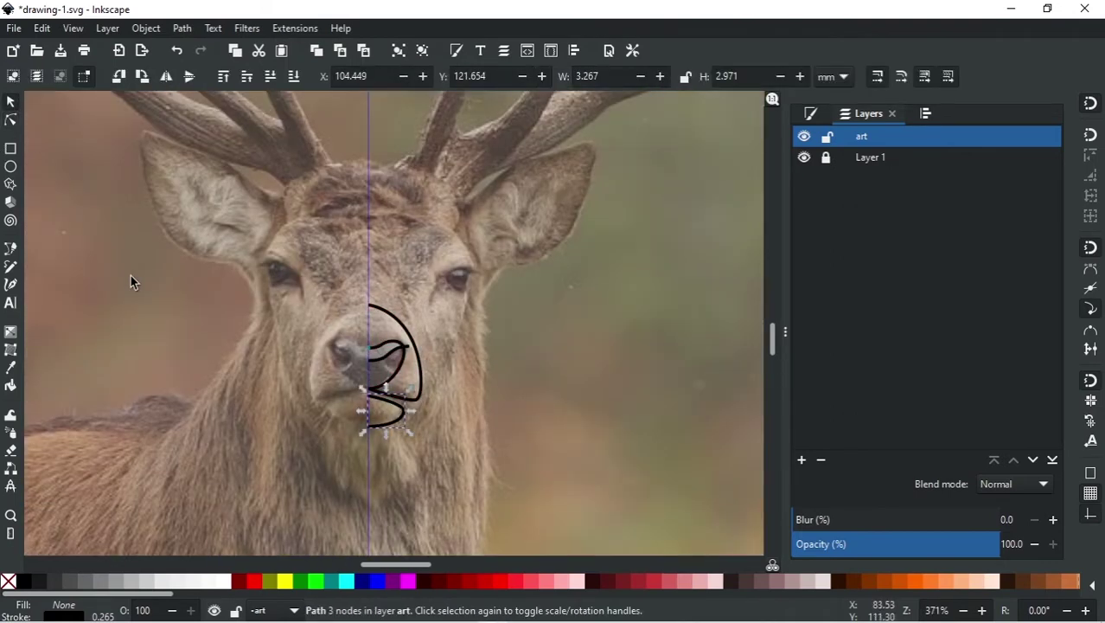
{"action": "left_click", "coordinate": [131, 275]}
- Draw a curve from the centre guide at the forehead down the right cheek, bending it outward
{"action": "left_click", "coordinate": [10, 248]}
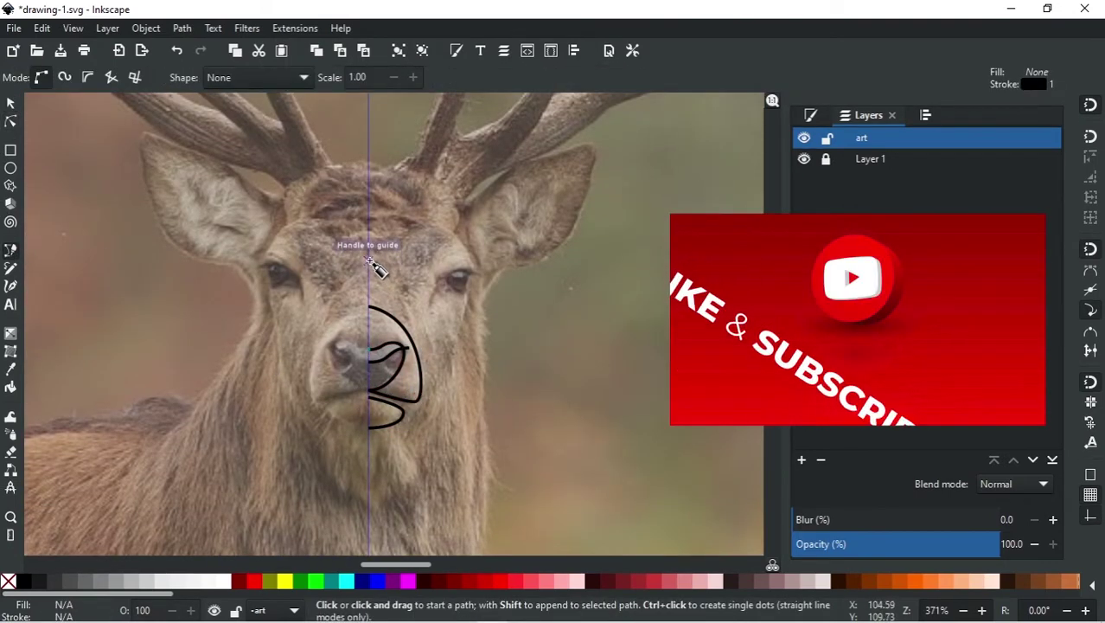
{"action": "left_click", "coordinate": [369, 262]}
{"action": "scroll", "coordinate": [417, 350], "scroll_direction": "up", "scroll_amount": 1}
{"action": "scroll", "coordinate": [417, 350], "scroll_direction": "up", "scroll_amount": 2}
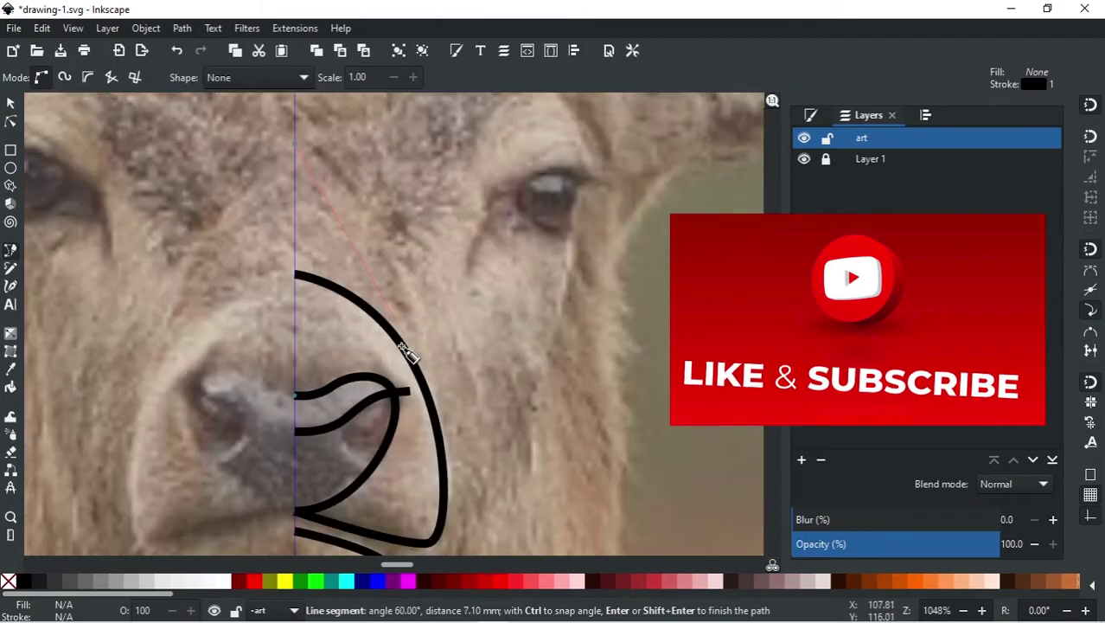
{"action": "scroll", "coordinate": [407, 358], "scroll_direction": "down", "scroll_amount": 1}
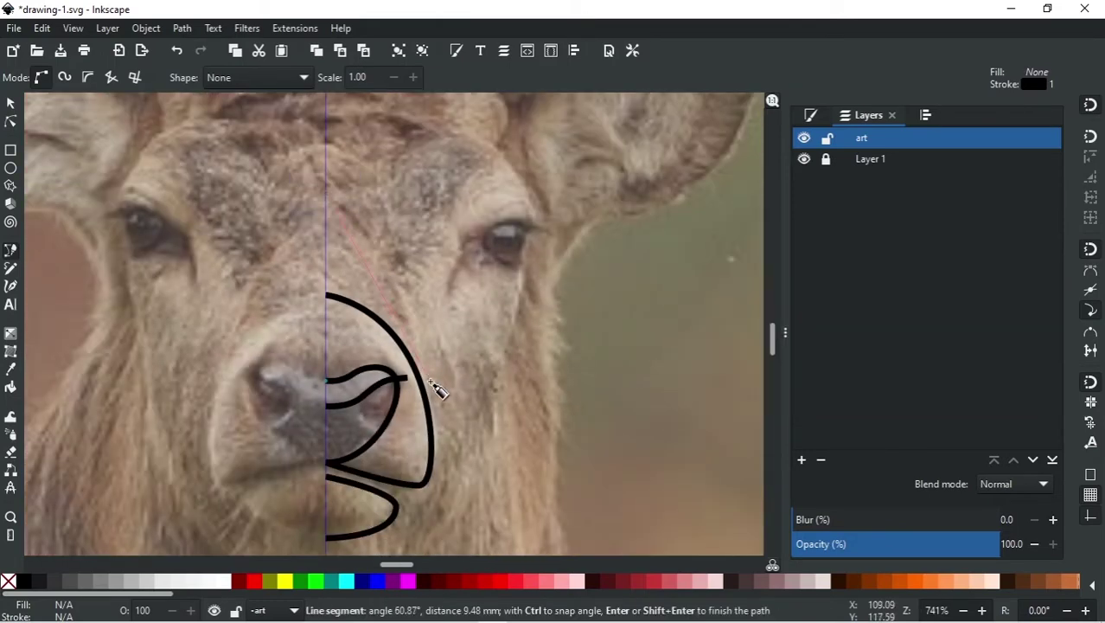
{"action": "mouse_move", "coordinate": [429, 382]}
{"action": "left_mouse_down"}
{"action": "mouse_move", "coordinate": [419, 465]}
{"action": "mouse_move", "coordinate": [429, 379]}
{"action": "mouse_move", "coordinate": [418, 391]}
{"action": "left_mouse_up"}
{"action": "key", "text": "n"}
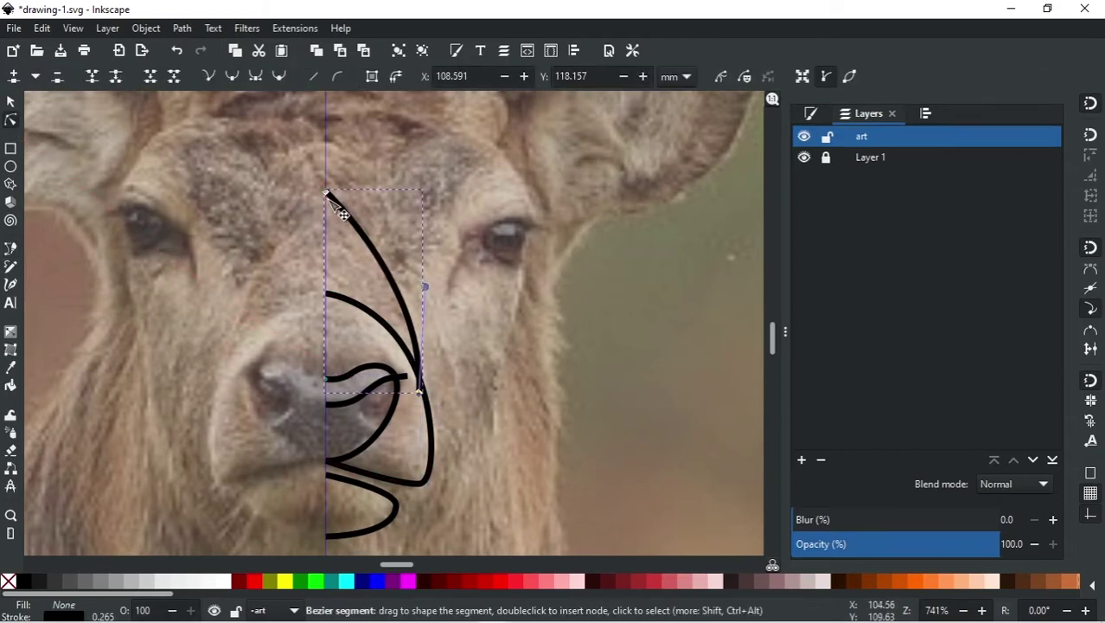
{"action": "left_click_drag", "start_coordinate": [425, 286], "coordinate": [434, 239]}
- Zoom in and start a new pen path beside the eye
{"action": "key", "text": "plus"}
{"action": "key", "text": "b"}
{"action": "left_click", "coordinate": [406, 368]}
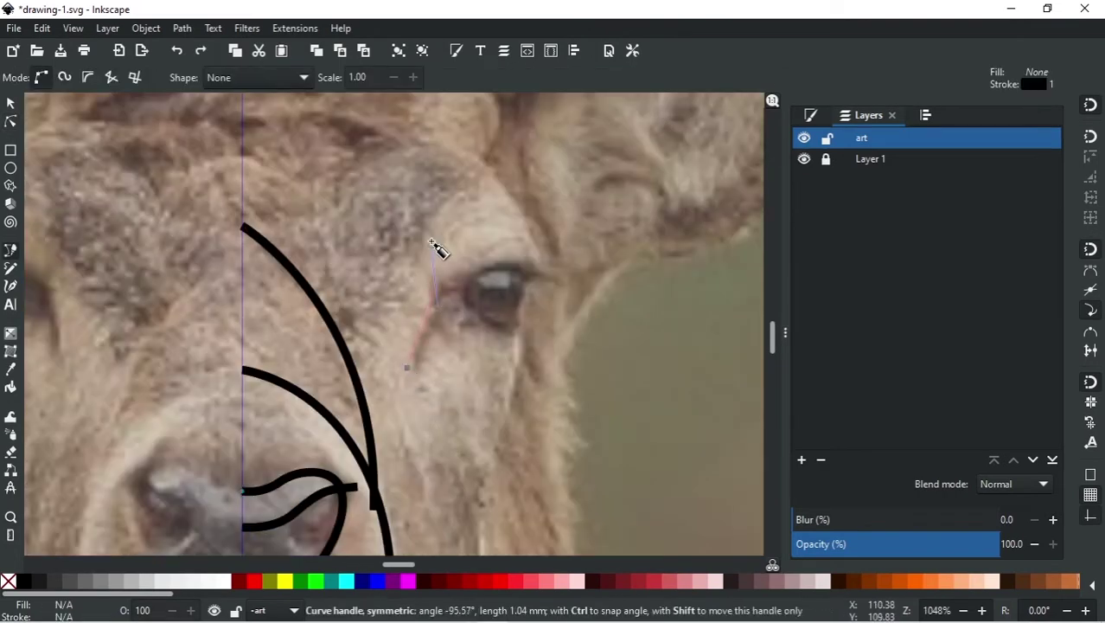
- Close the pointed eye outline, straightening its inner segment with Shift+L
{"action": "left_click", "coordinate": [520, 256]}
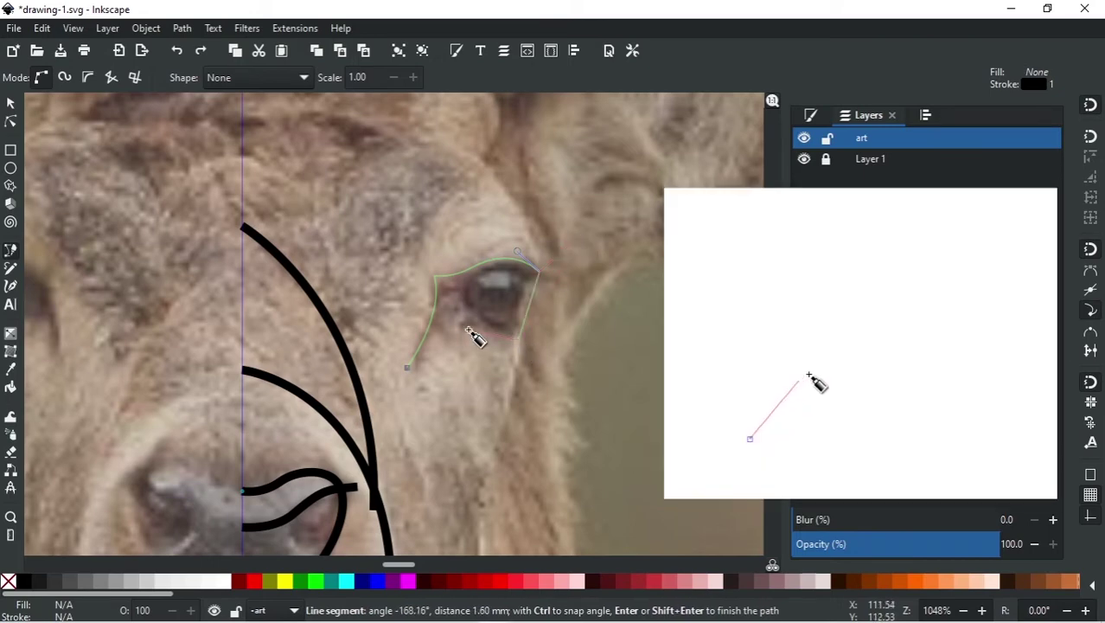
{"action": "left_click_drag", "start_coordinate": [474, 339], "coordinate": [451, 314]}
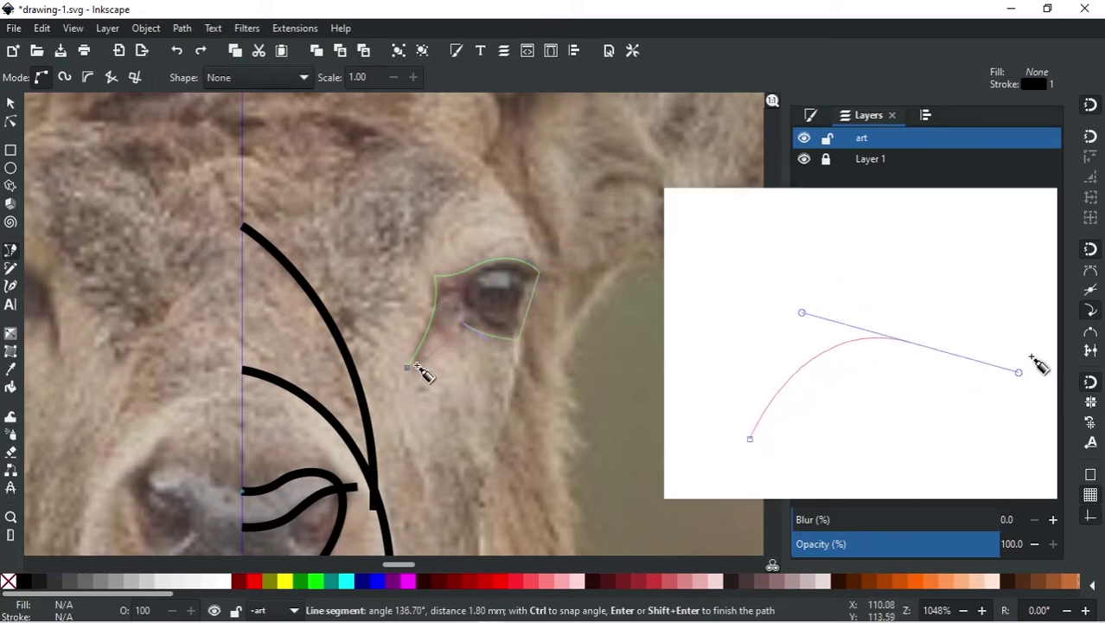
{"action": "left_click_drag", "start_coordinate": [407, 367], "coordinate": [382, 375]}
{"action": "key", "text": "shift+l"}
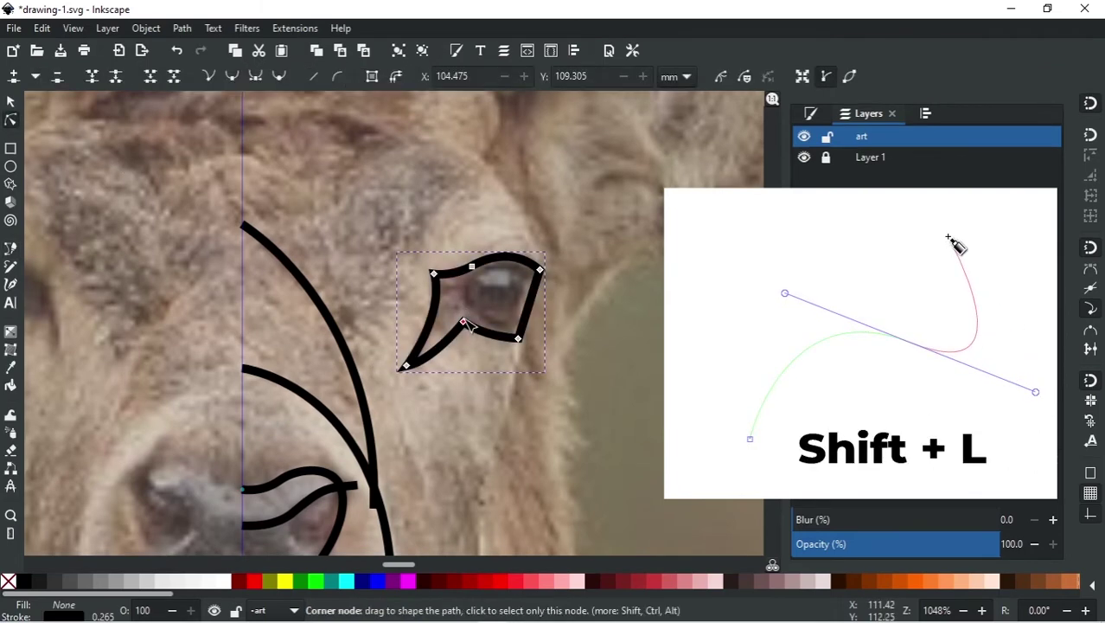
{"action": "left_click_drag", "start_coordinate": [462, 322], "coordinate": [455, 322]}
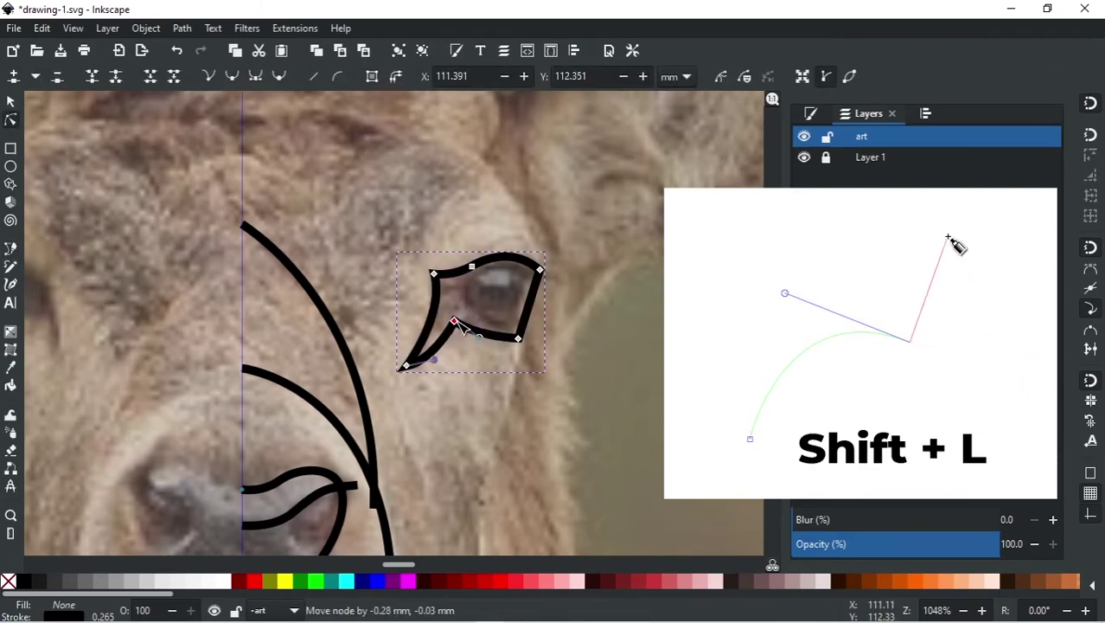
- Draw a brow line from beside the cheek line curving up over the eye
{"action": "left_click", "coordinate": [11, 102]}
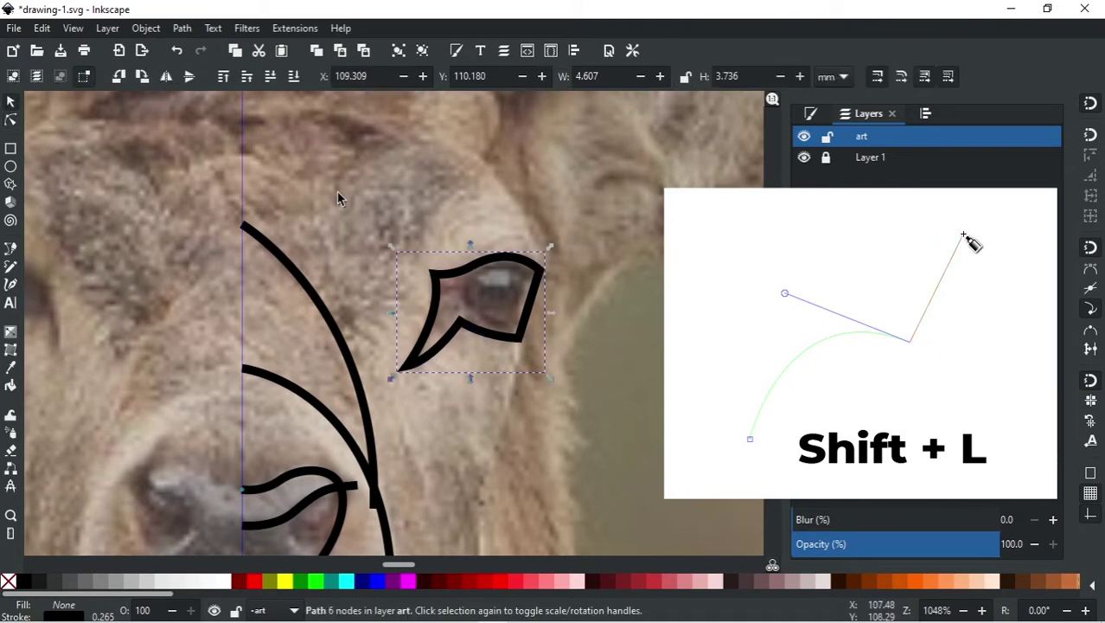
{"action": "scroll", "coordinate": [484, 336], "scroll_direction": "down", "scroll_amount": 2}
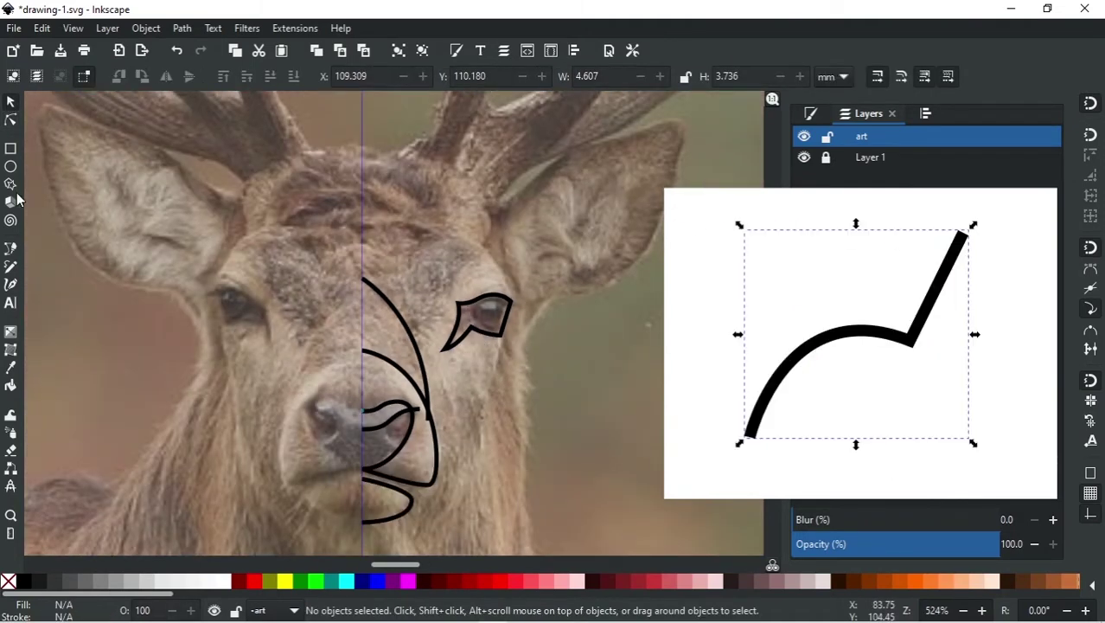
{"action": "left_click", "coordinate": [10, 249]}
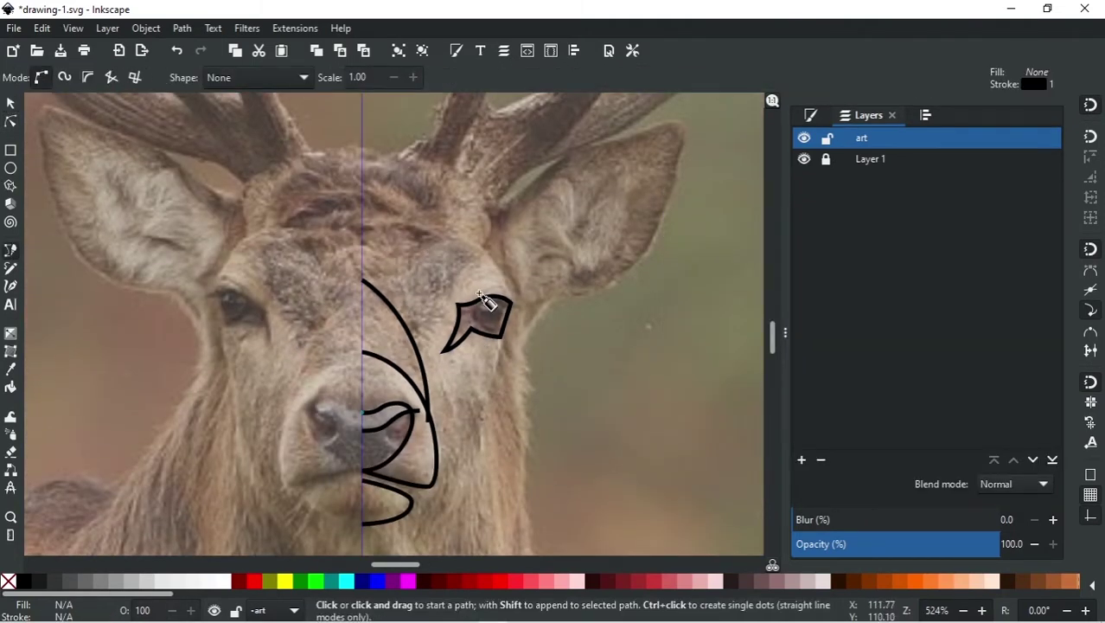
{"action": "scroll", "coordinate": [471, 326], "scroll_direction": "up", "scroll_amount": 2}
{"action": "left_click", "coordinate": [357, 423]}
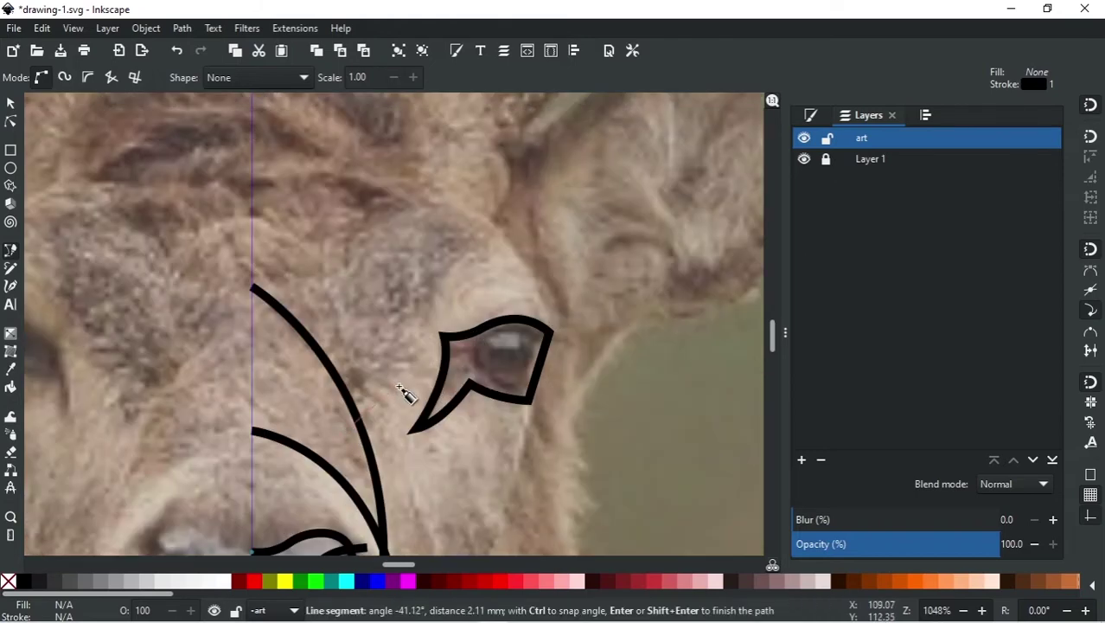
{"action": "left_click_drag", "start_coordinate": [404, 383], "coordinate": [425, 353]}
{"action": "left_click", "coordinate": [522, 233]}
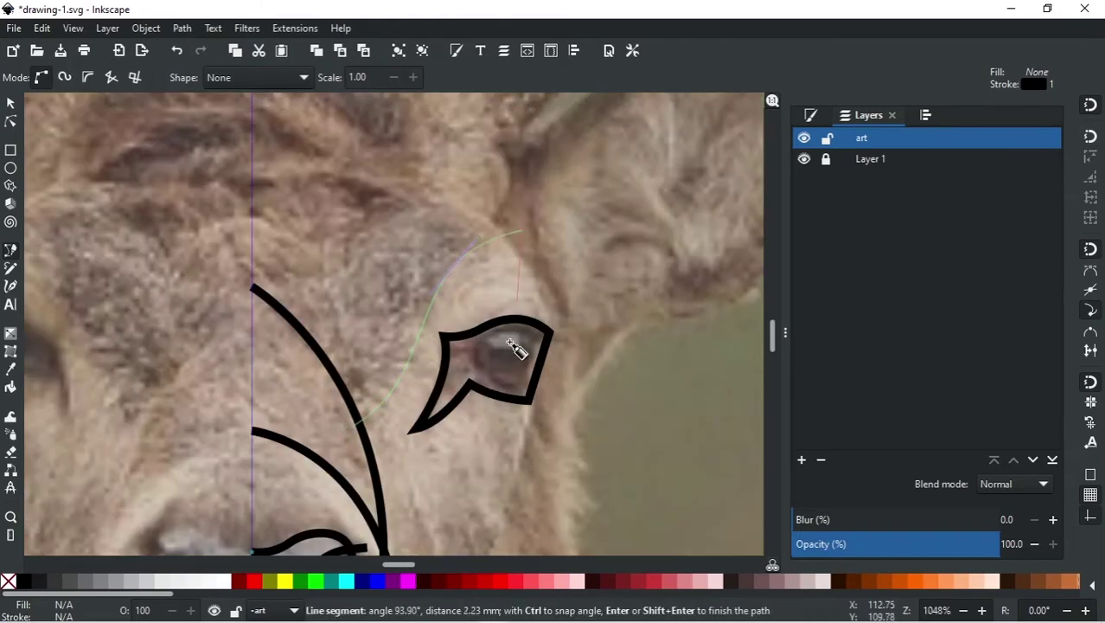
{"action": "left_click", "coordinate": [10, 103]}
{"action": "scroll", "coordinate": [460, 331], "scroll_direction": "down", "scroll_amount": 1}
{"action": "key", "text": "b"}
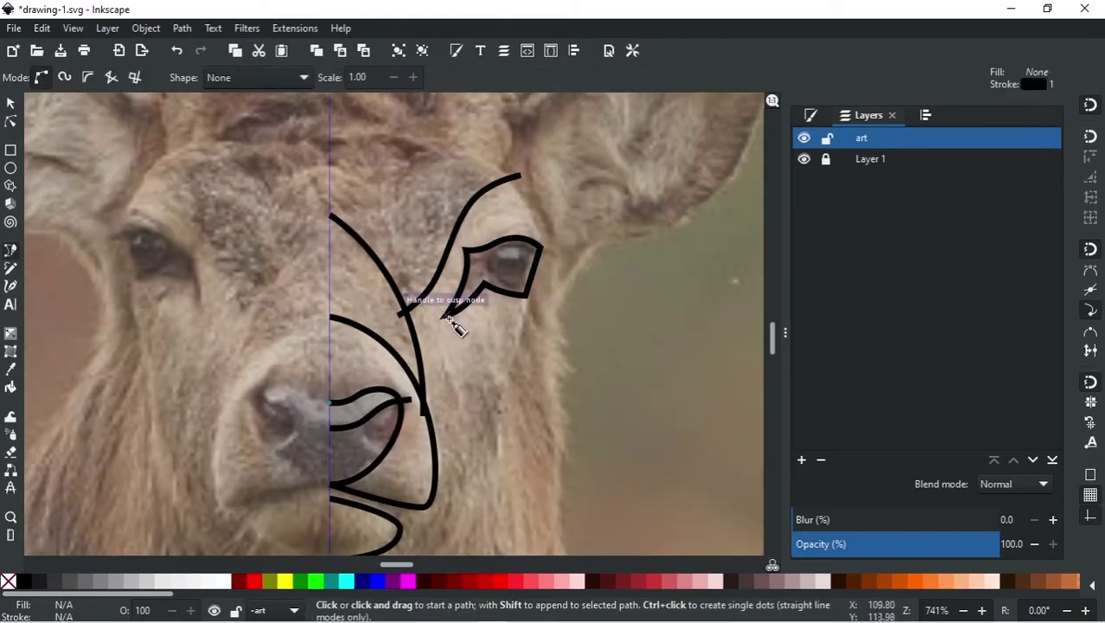
- Draw an under-eye curve from the eye's lower tip toward the cheek edge
{"action": "left_click", "coordinate": [446, 315]}
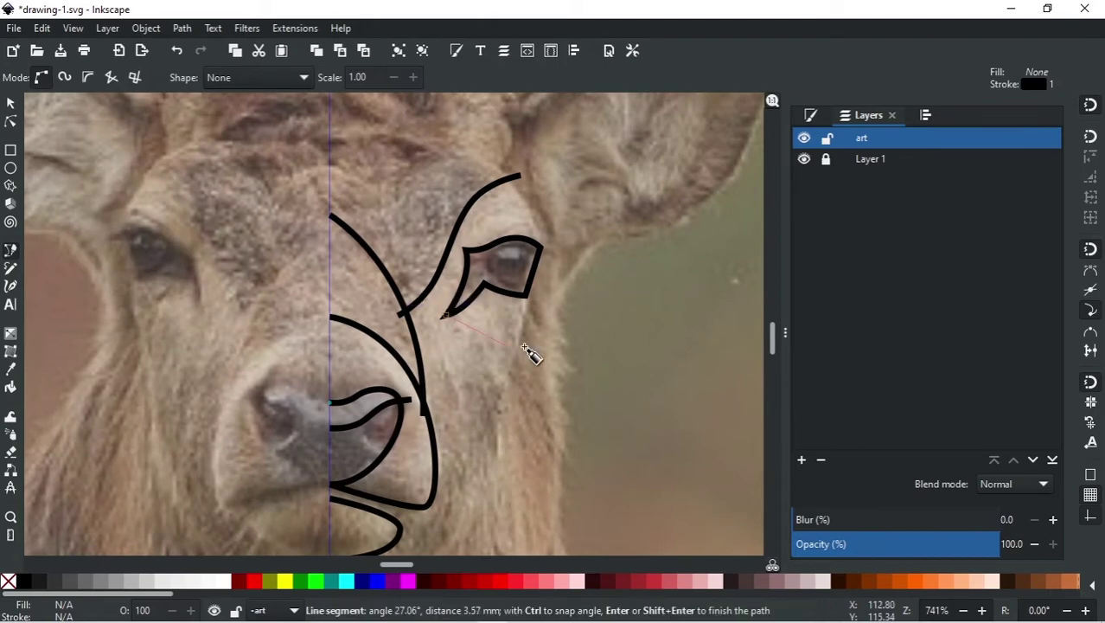
{"action": "left_click_drag", "start_coordinate": [467, 361], "coordinate": [579, 343]}
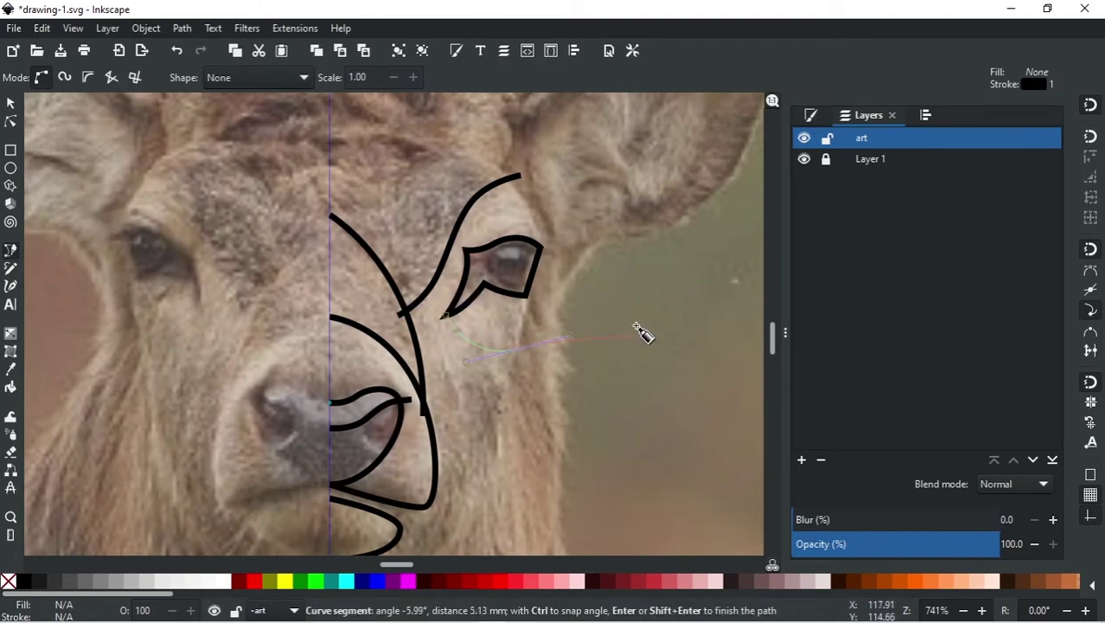
{"action": "left_click", "coordinate": [526, 349]}
{"action": "key", "text": "space"}
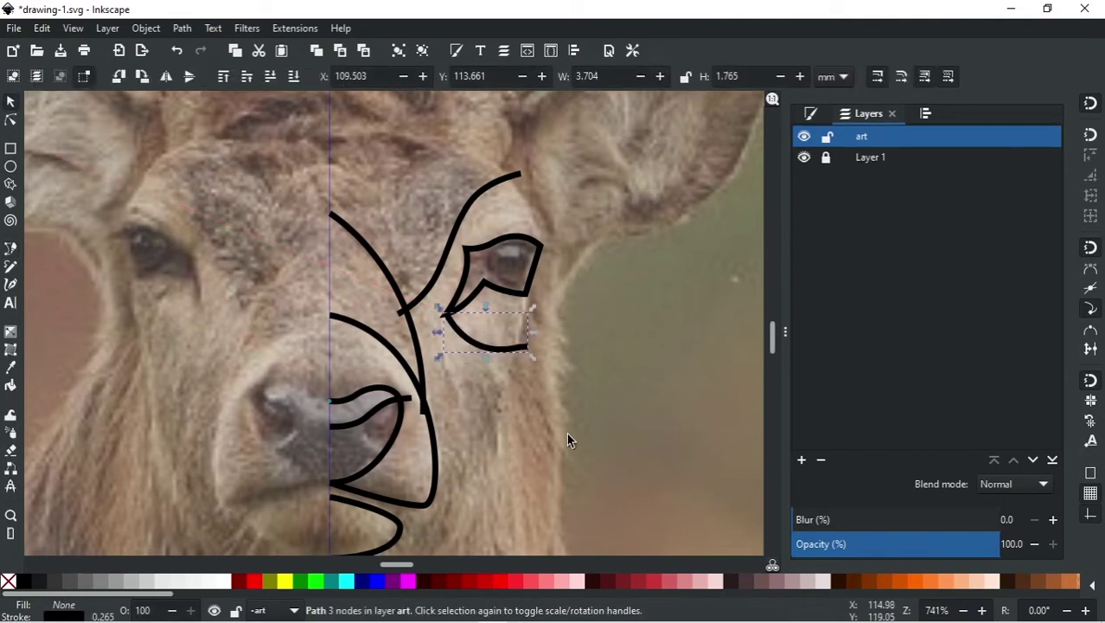
{"action": "scroll", "coordinate": [478, 308], "scroll_direction": "up", "scroll_amount": 1}
{"action": "key", "text": "b"}
{"action": "left_click_drag", "start_coordinate": [475, 304], "coordinate": [395, 399]}
{"action": "key", "text": "Escape"}
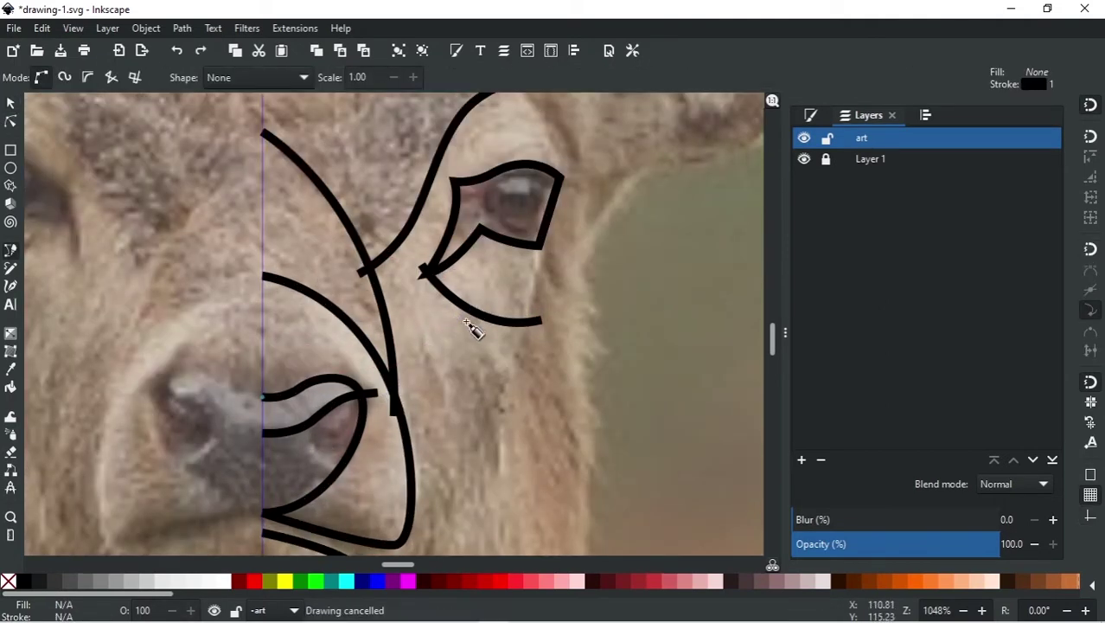
- Draw a line from below the eye to the nose loop and adjust its end node
{"action": "left_click", "coordinate": [474, 300]}
{"action": "left_click_drag", "start_coordinate": [393, 389], "coordinate": [378, 396]}
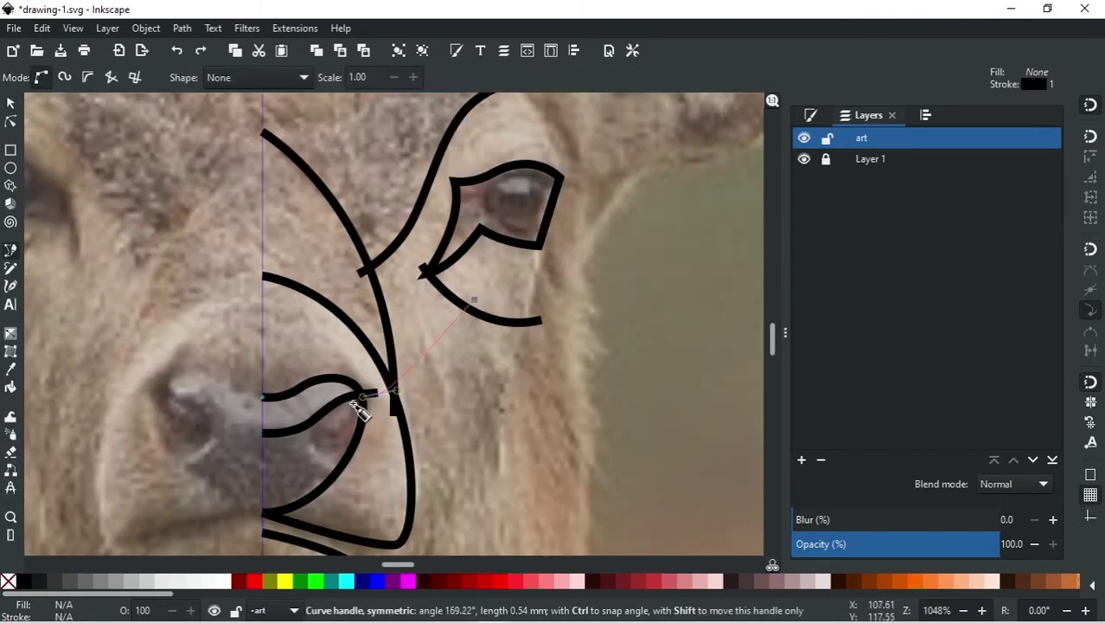
{"action": "key", "text": "Return"}
{"action": "key", "text": "space"}
{"action": "key", "text": "n"}
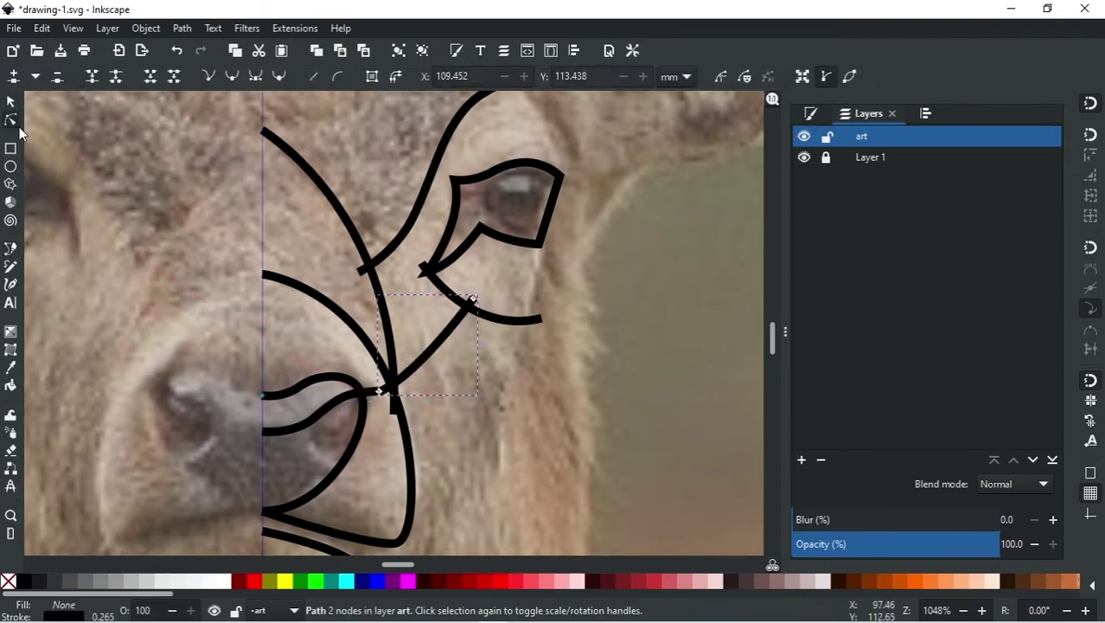
{"action": "left_click_drag", "start_coordinate": [384, 396], "coordinate": [394, 394]}
- Draw a forehead curve from the centre guide up toward the right antler
{"action": "scroll", "coordinate": [431, 383], "scroll_direction": "up", "scroll_amount": 5}
{"action": "key", "text": "b"}
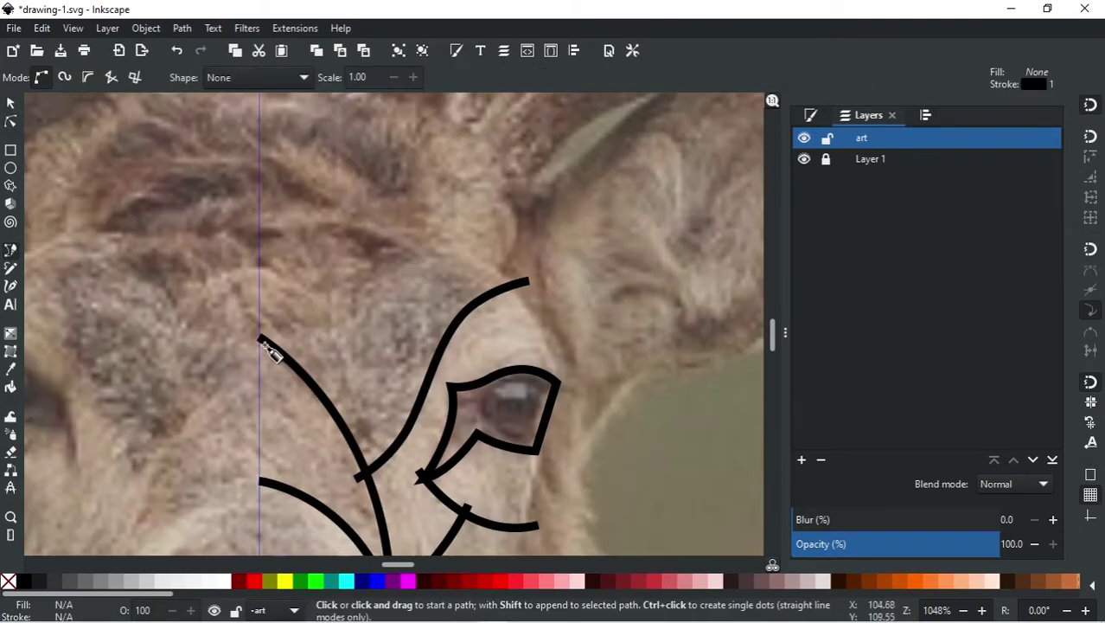
{"action": "left_click", "coordinate": [261, 338]}
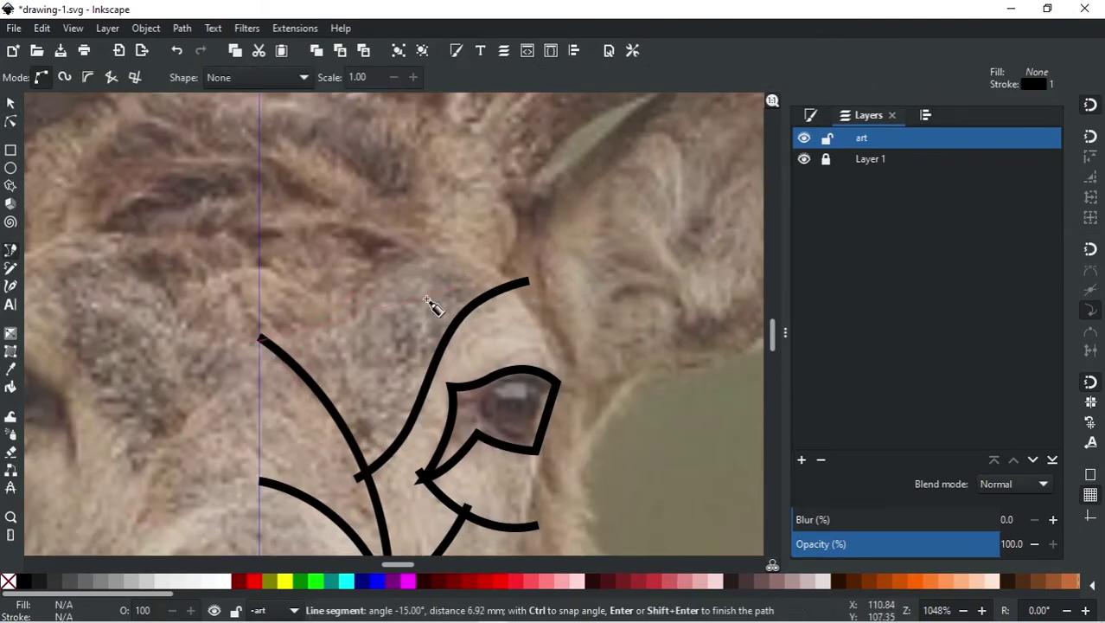
{"action": "scroll", "coordinate": [408, 309], "scroll_direction": "down", "scroll_amount": 2, "text": "ctrl"}
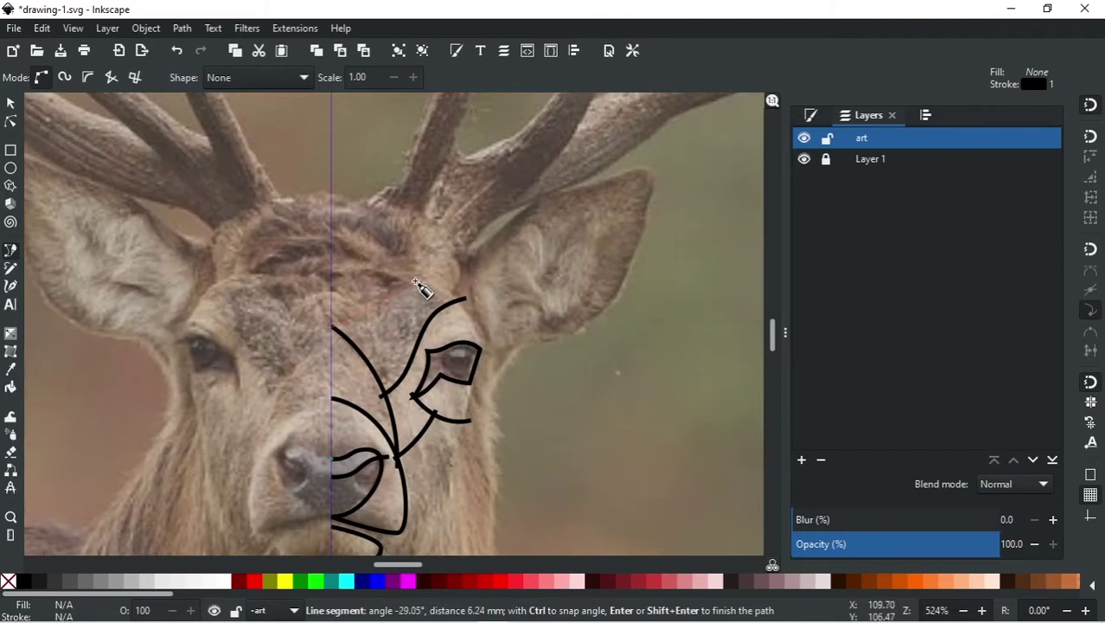
{"action": "left_click_drag", "start_coordinate": [441, 247], "coordinate": [451, 247]}
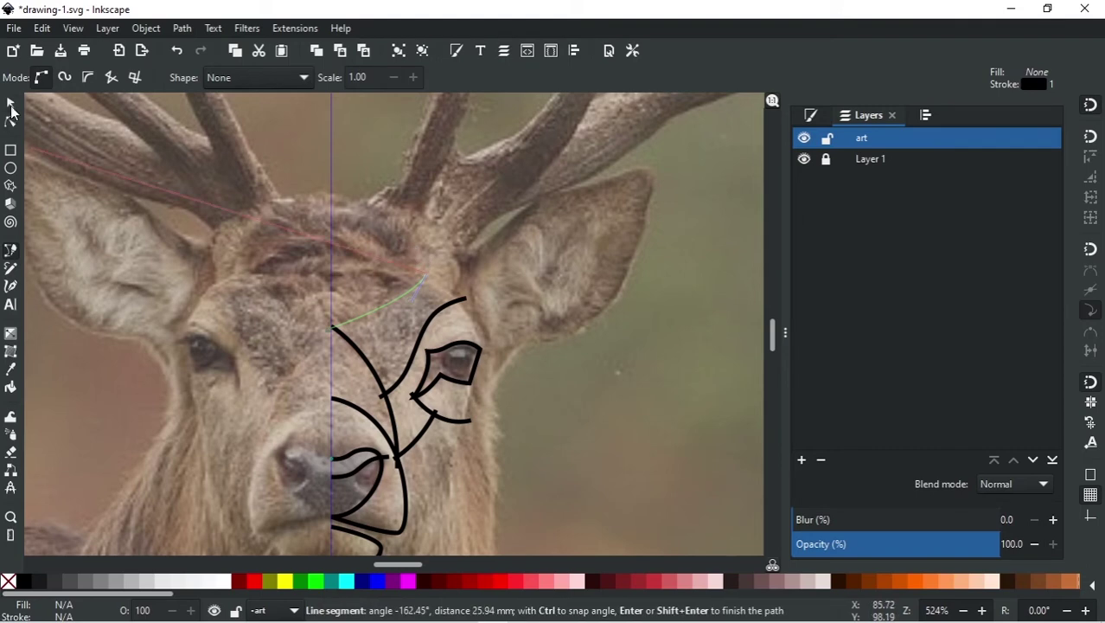
{"action": "key", "text": "s"}
{"action": "key", "text": "Escape"}
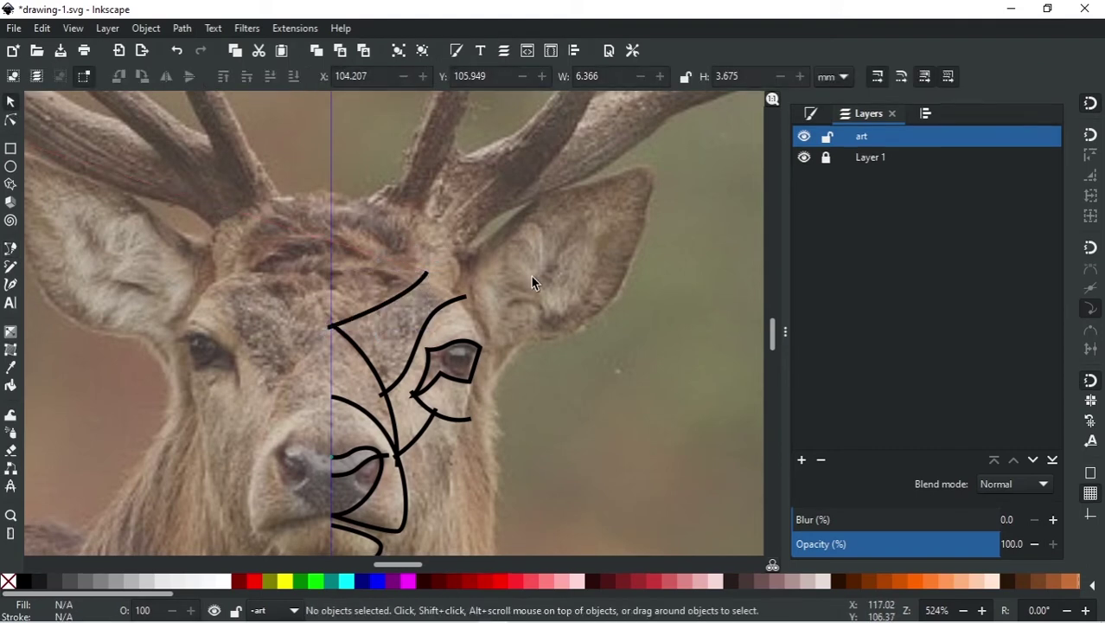
{"action": "key", "text": "n"}
{"action": "left_click_drag", "start_coordinate": [426, 274], "coordinate": [437, 269]}
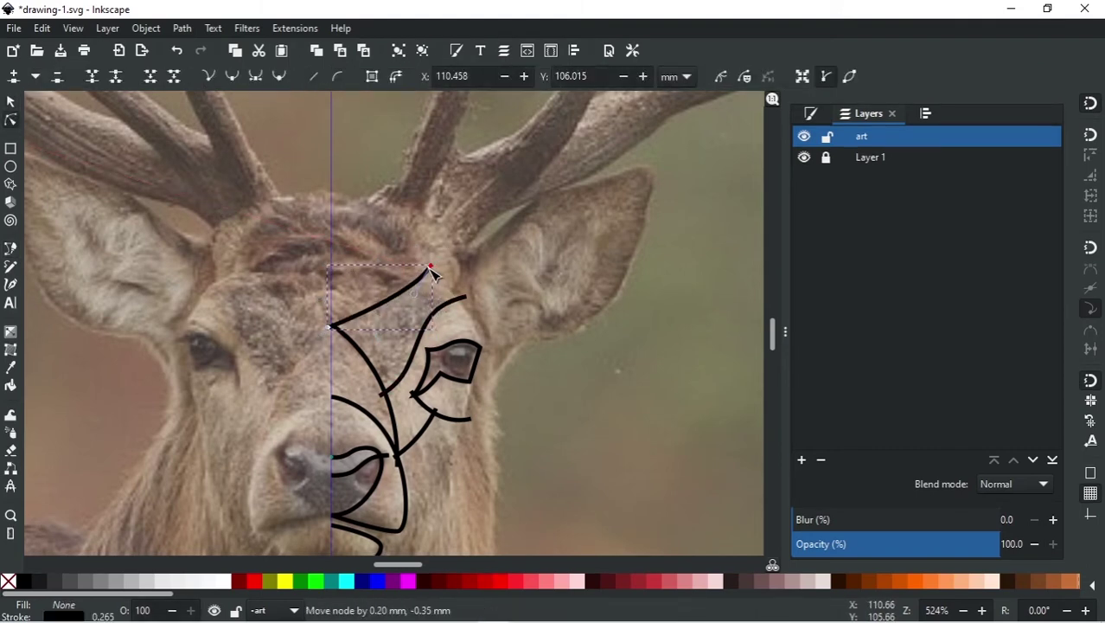
{"action": "key", "text": "ctrl+z"}
- Continue the face outline from the forehead curve's end down along the cheek
{"action": "left_click", "coordinate": [10, 251]}
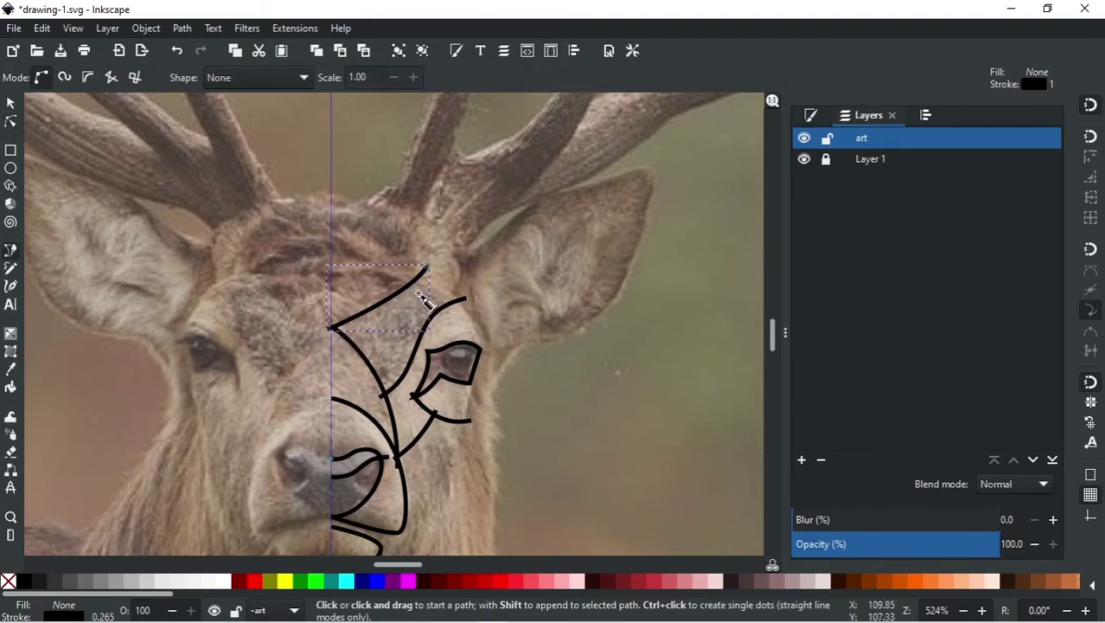
{"action": "left_click", "coordinate": [425, 267]}
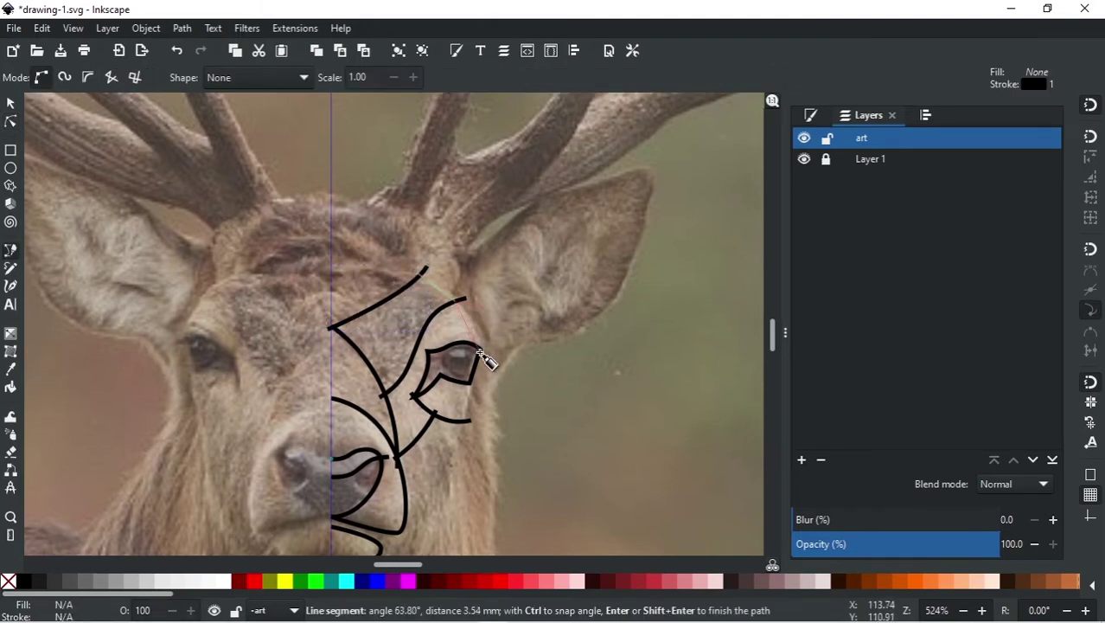
{"action": "left_click_drag", "start_coordinate": [479, 353], "coordinate": [488, 387]}
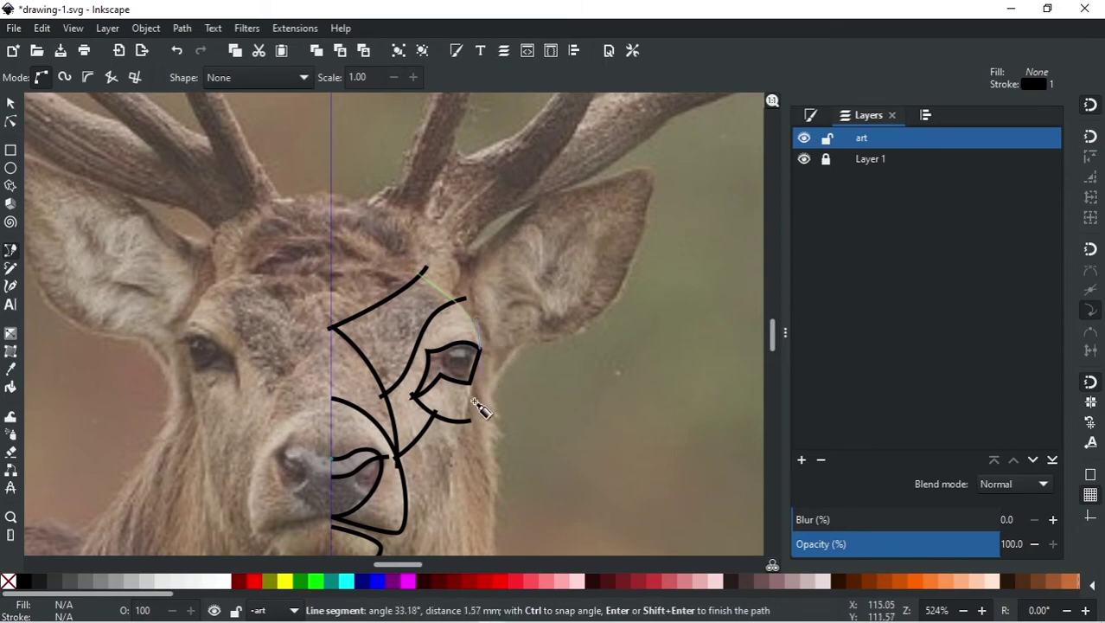
{"action": "scroll", "coordinate": [499, 402], "scroll_direction": "down", "scroll_amount": 1}
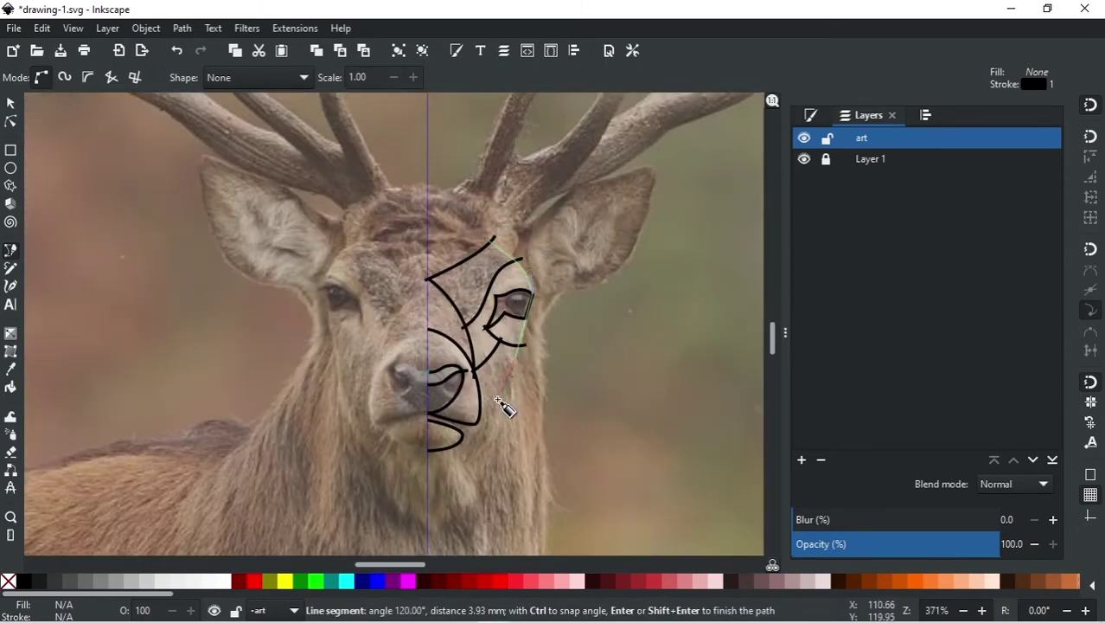
{"action": "scroll", "coordinate": [511, 444], "scroll_direction": "up", "scroll_amount": 2}
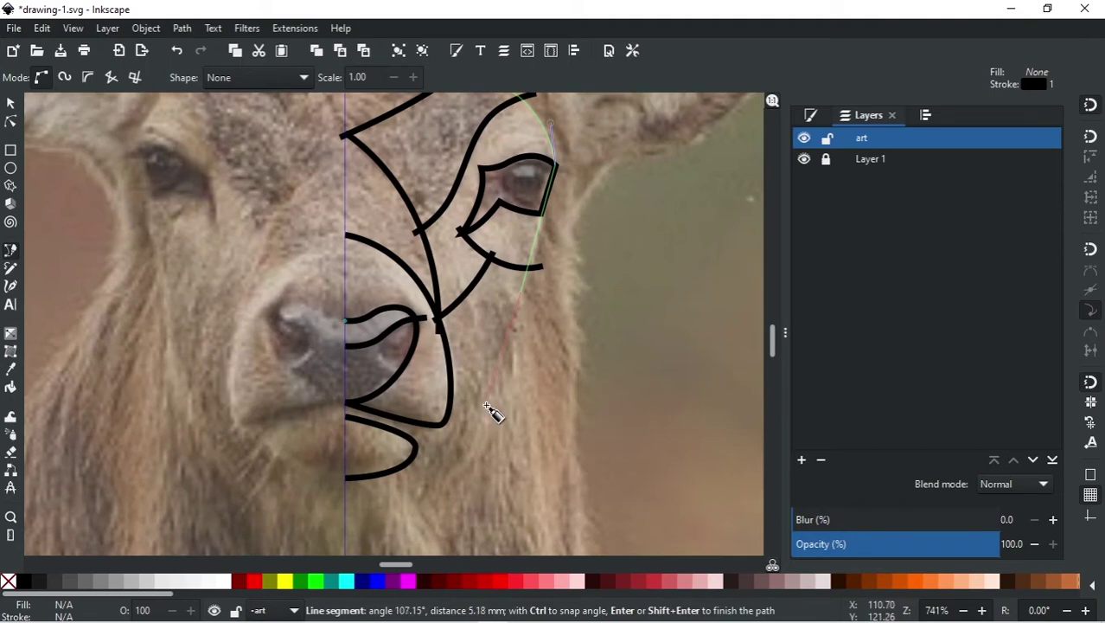
{"action": "mouse_move", "coordinate": [480, 403]}
{"action": "left_mouse_down"}
{"action": "mouse_move", "coordinate": [450, 429]}
{"action": "mouse_move", "coordinate": [427, 419]}
{"action": "left_mouse_up"}
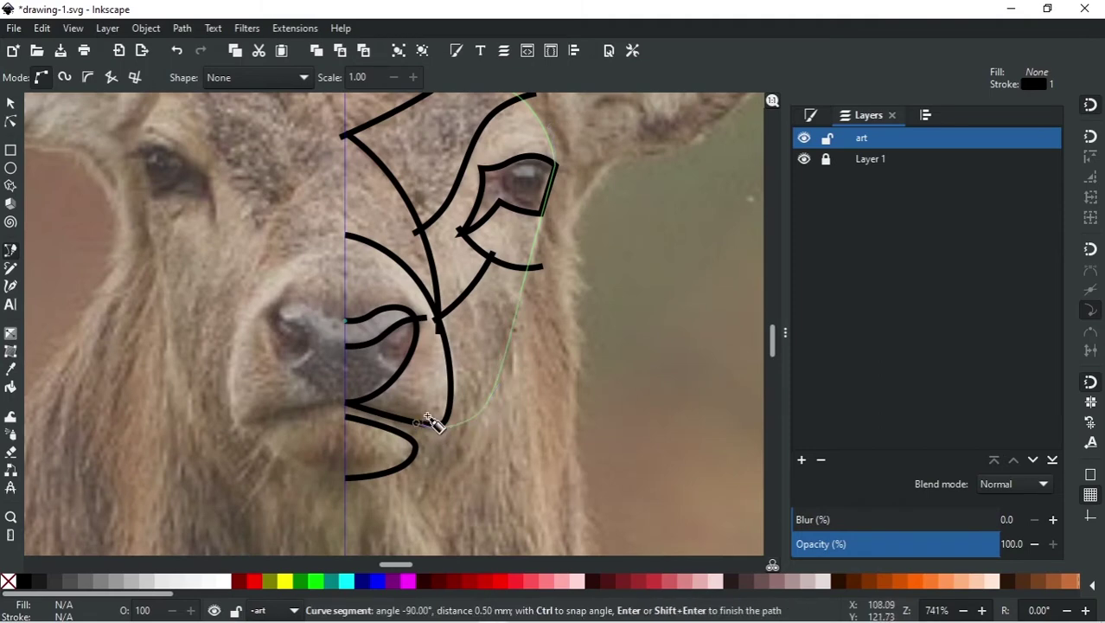
{"action": "key", "text": "space"}
{"action": "scroll", "coordinate": [524, 377], "scroll_direction": "down", "scroll_amount": 1}
- Draw a crescent forehead stroke, moving its top node onto the centre line
{"action": "left_click", "coordinate": [401, 207]}
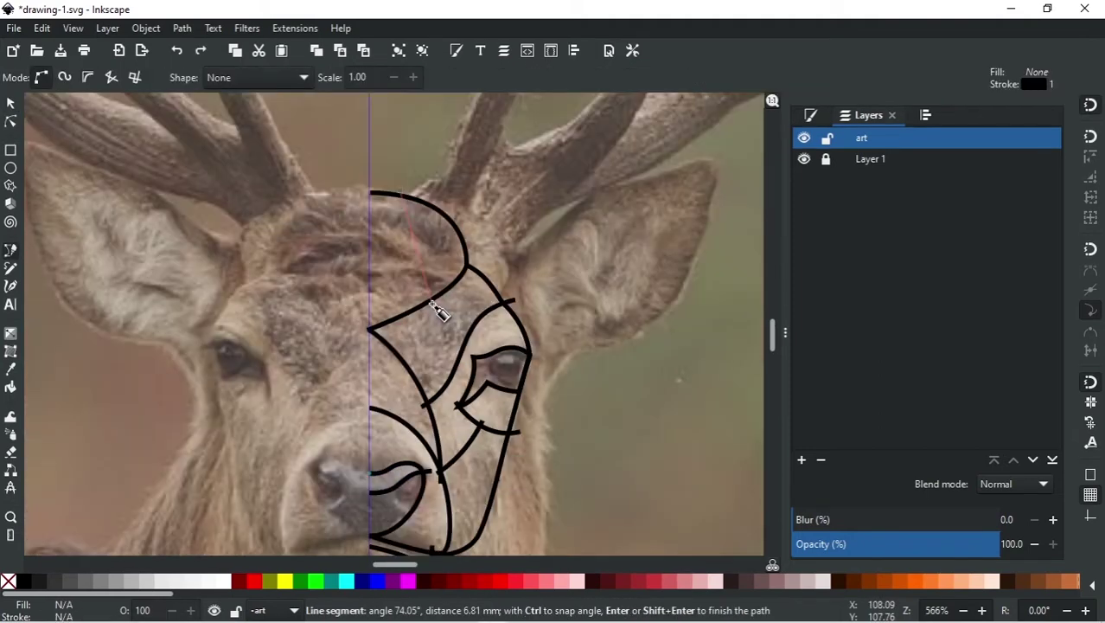
{"action": "mouse_move", "coordinate": [429, 310]}
{"action": "left_mouse_down"}
{"action": "mouse_move", "coordinate": [364, 367]}
{"action": "mouse_move", "coordinate": [380, 365]}
{"action": "left_mouse_up"}
{"action": "left_click", "coordinate": [10, 104]}
{"action": "key", "text": "Escape"}
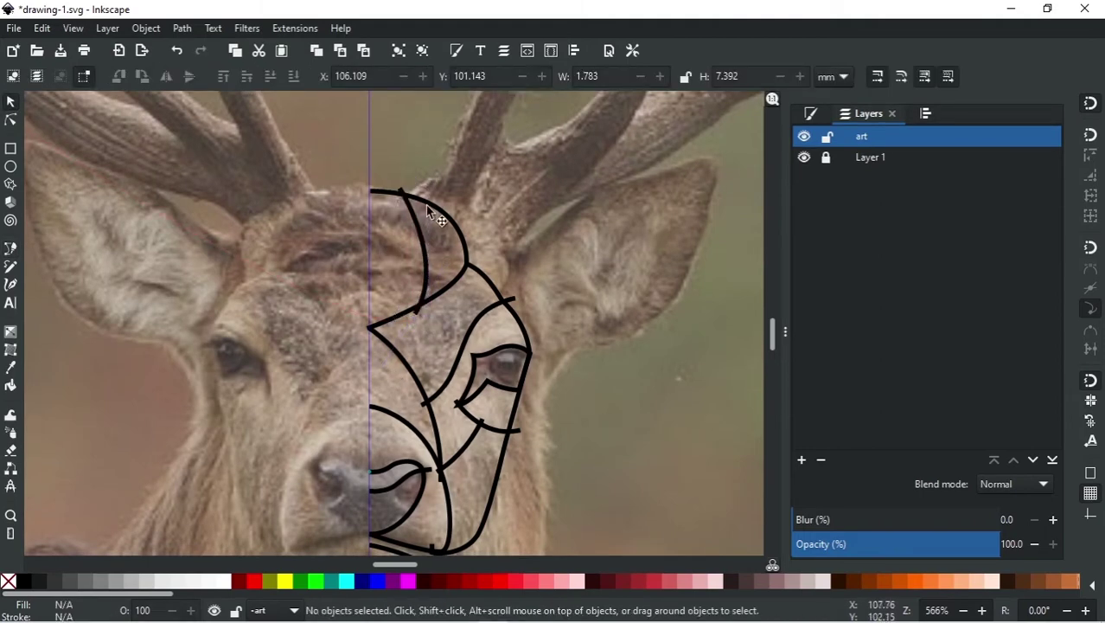
{"action": "double_click", "coordinate": [416, 222]}
{"action": "left_click", "coordinate": [402, 192]}
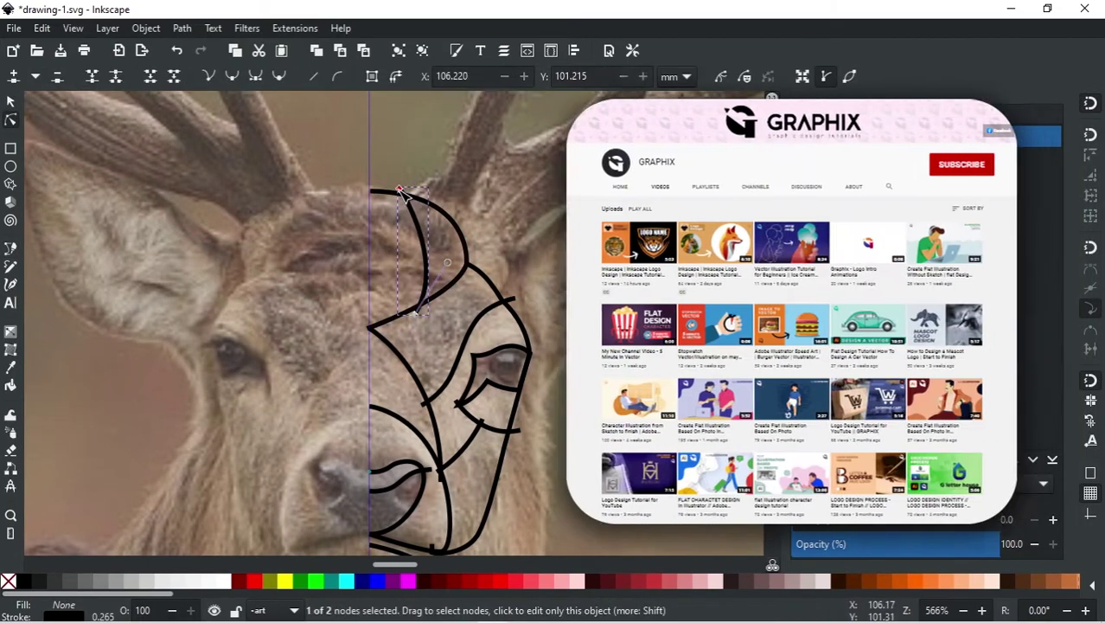
{"action": "left_click_drag", "start_coordinate": [402, 192], "coordinate": [386, 190]}
{"action": "left_click_drag", "start_coordinate": [447, 262], "coordinate": [467, 257]}
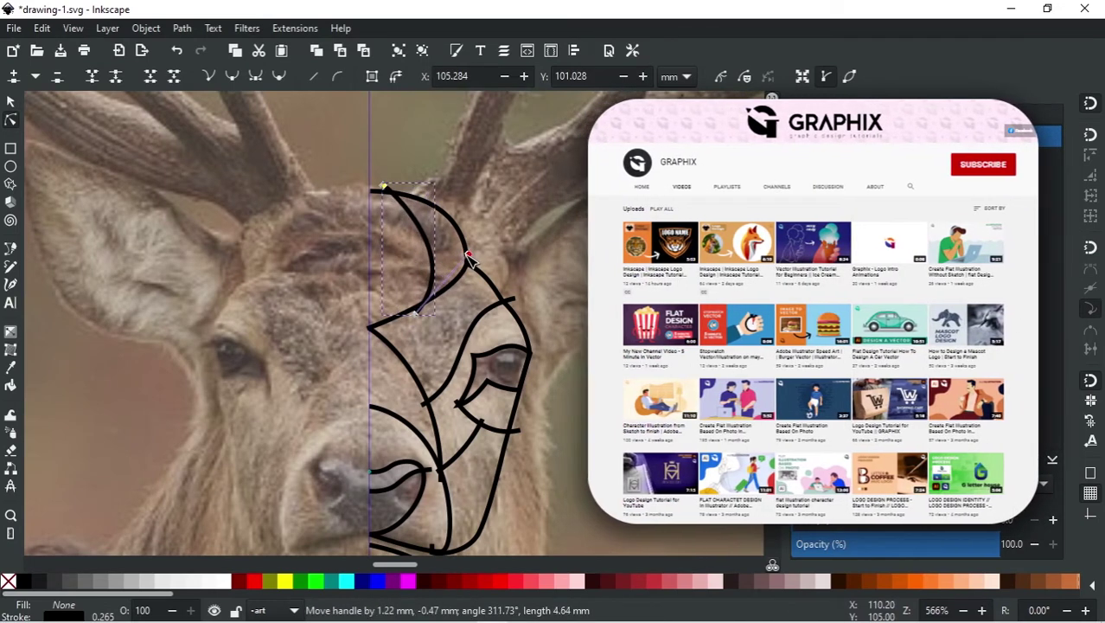
{"action": "key", "text": "s"}
- Add a short curved brow stroke and begin an outline at the top of the head
{"action": "key", "text": "b"}
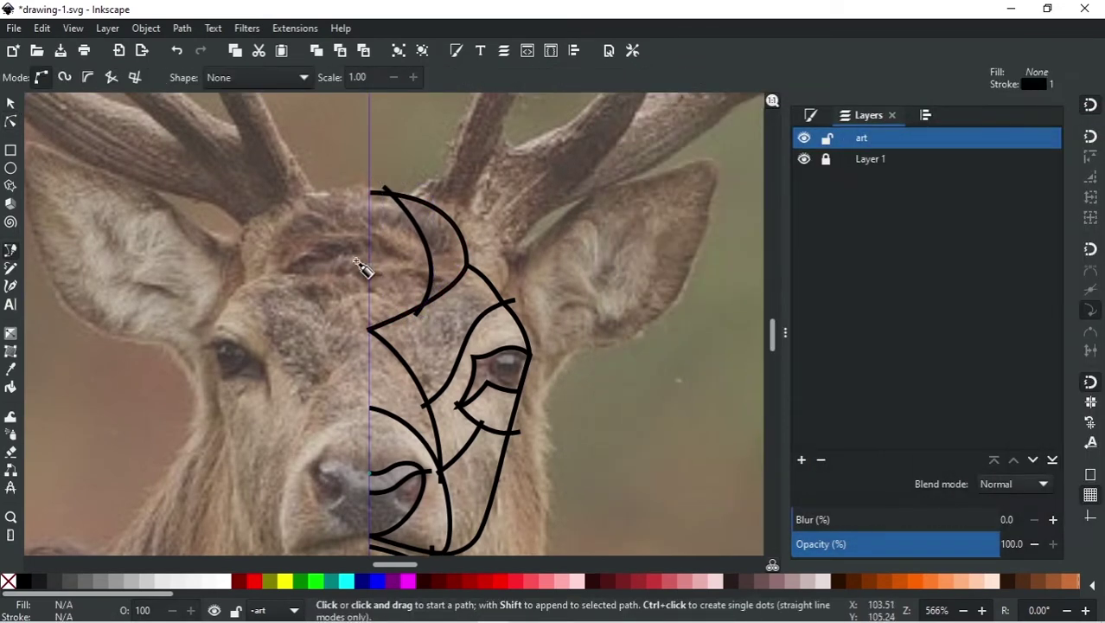
{"action": "left_click", "coordinate": [362, 247]}
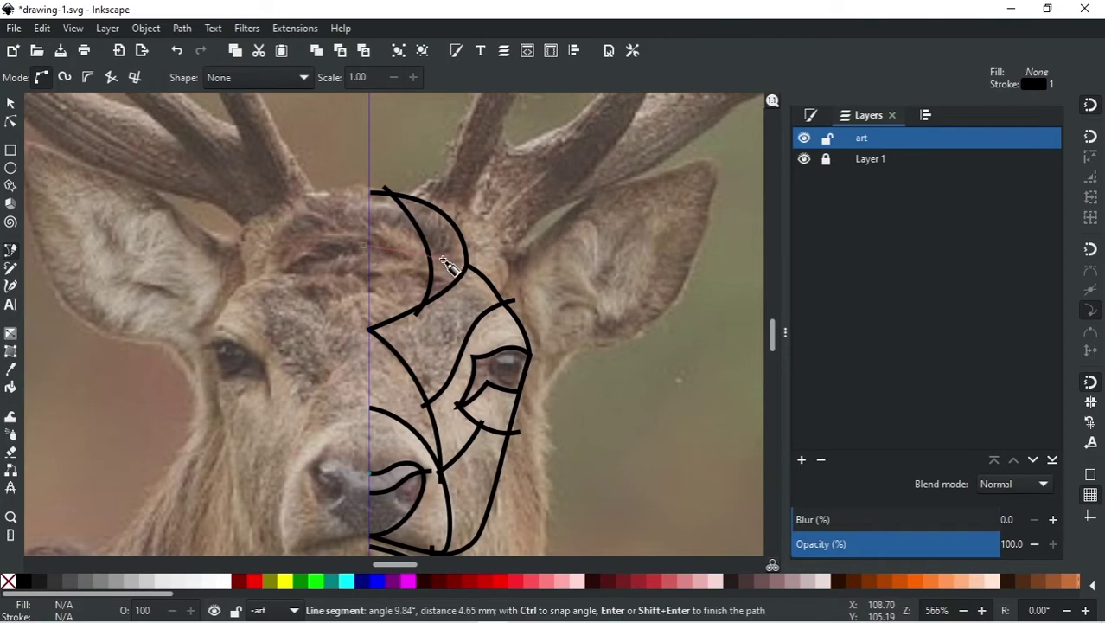
{"action": "left_click_drag", "start_coordinate": [437, 265], "coordinate": [464, 301]}
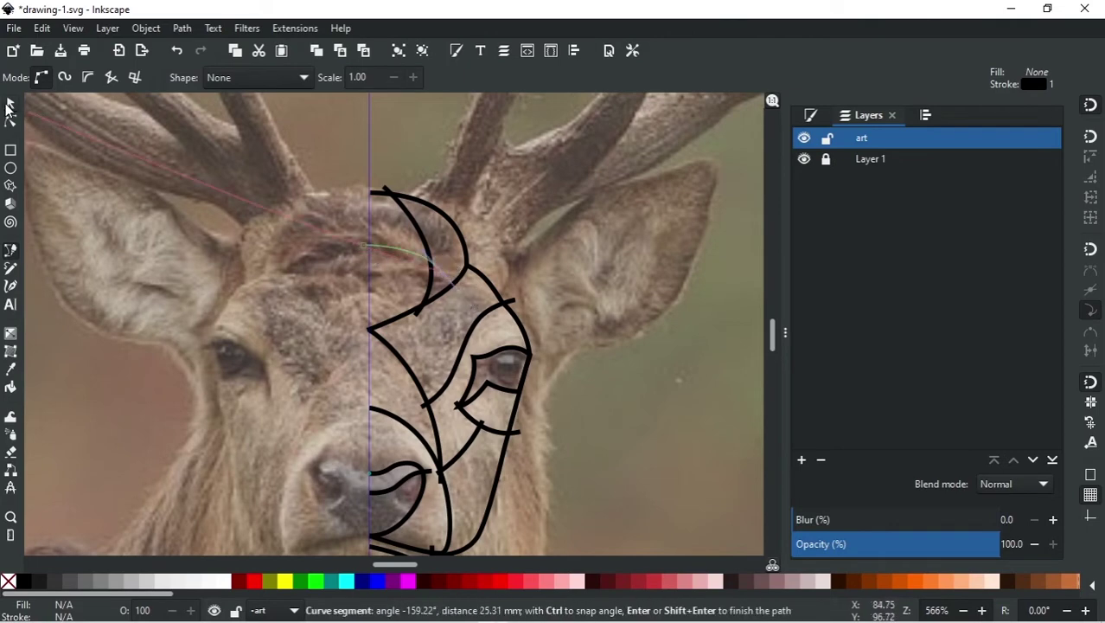
{"action": "key", "text": "Return"}
{"action": "key", "text": "plus"}
{"action": "left_click", "coordinate": [244, 149]}
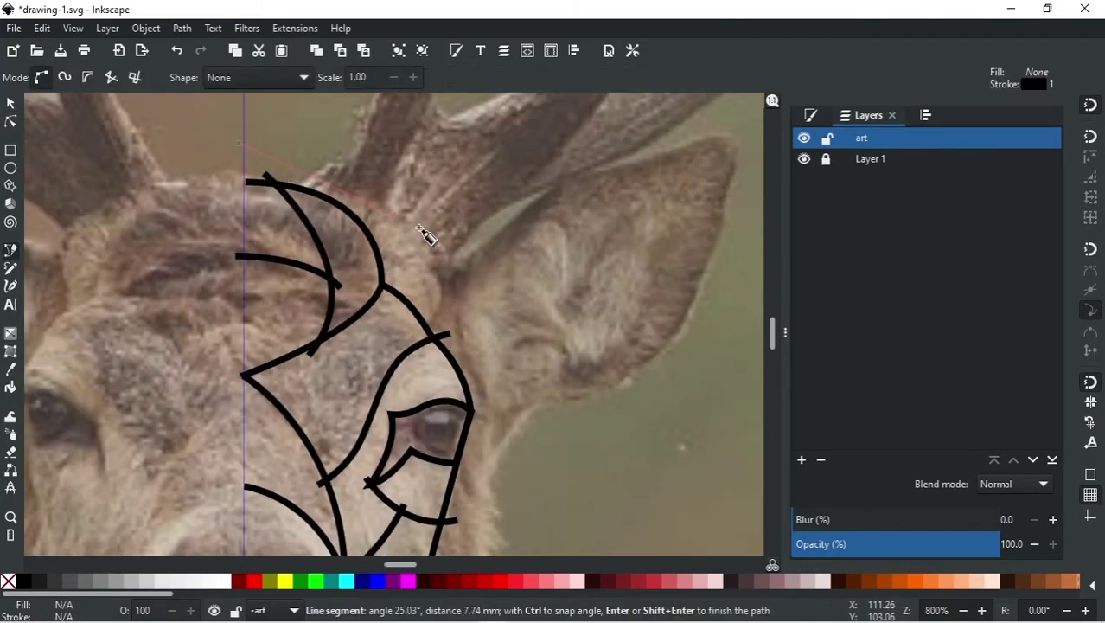
{"action": "key", "text": "plus"}
{"action": "key", "text": "plus"}
- Curve the head outline over the right ear tip and down the side of the neck
{"action": "key", "text": "minus"}
{"action": "key", "text": "minus"}
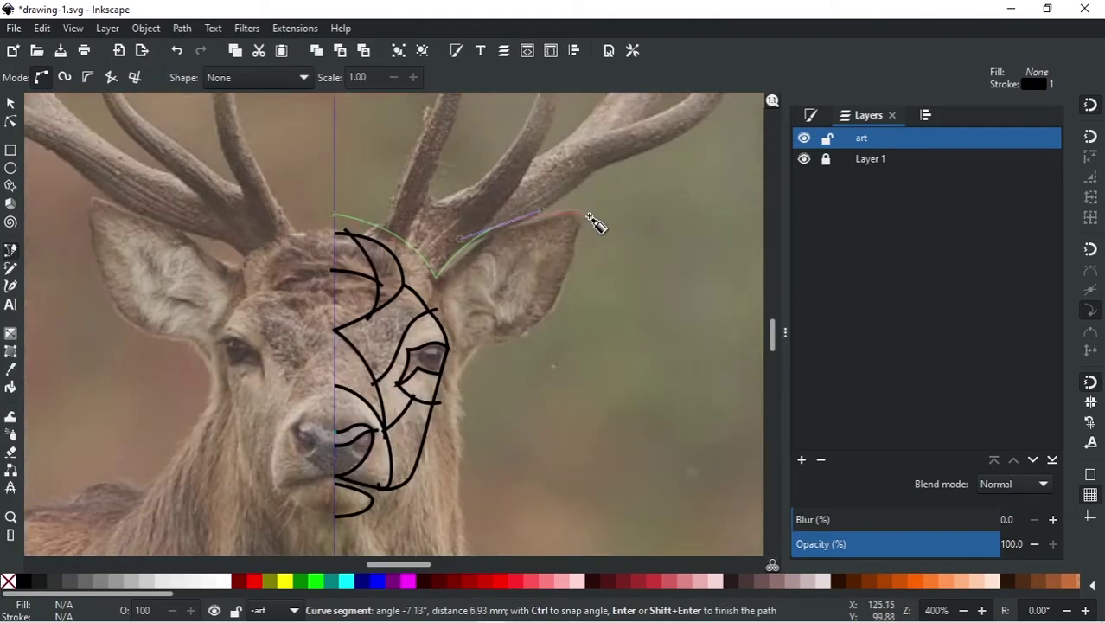
{"action": "left_click_drag", "start_coordinate": [585, 211], "coordinate": [605, 206]}
{"action": "mouse_move", "coordinate": [571, 315]}
{"action": "left_mouse_down"}
{"action": "mouse_move", "coordinate": [504, 348]}
{"action": "mouse_move", "coordinate": [460, 402]}
{"action": "left_mouse_up"}
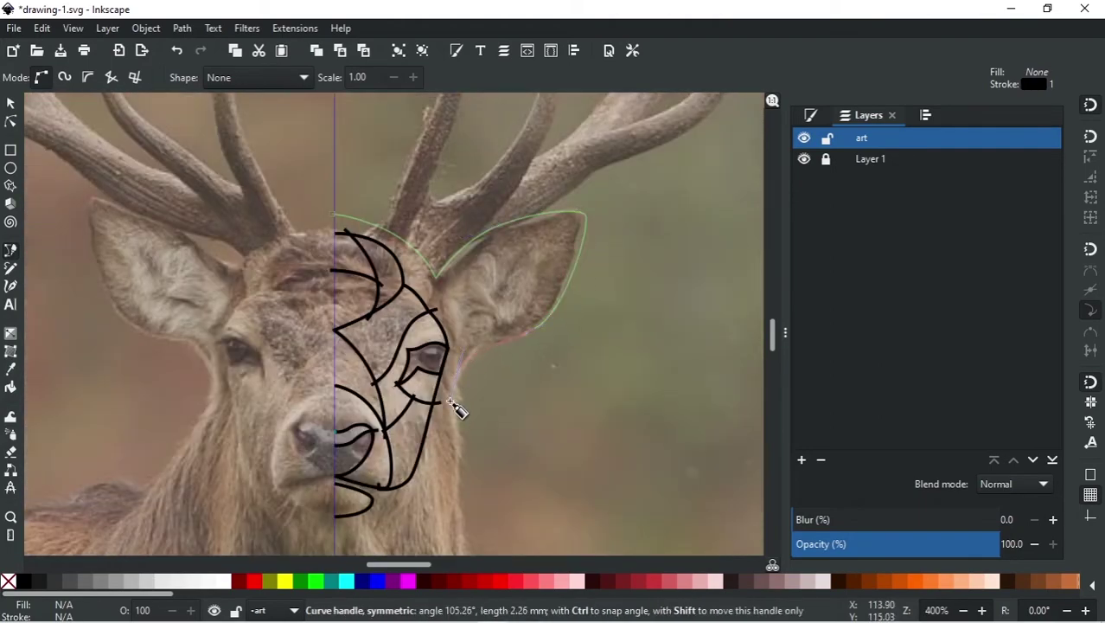
{"action": "key", "text": "minus"}
{"action": "key", "text": "plus"}
{"action": "scroll", "coordinate": [471, 339], "scroll_direction": "down", "scroll_amount": 1}
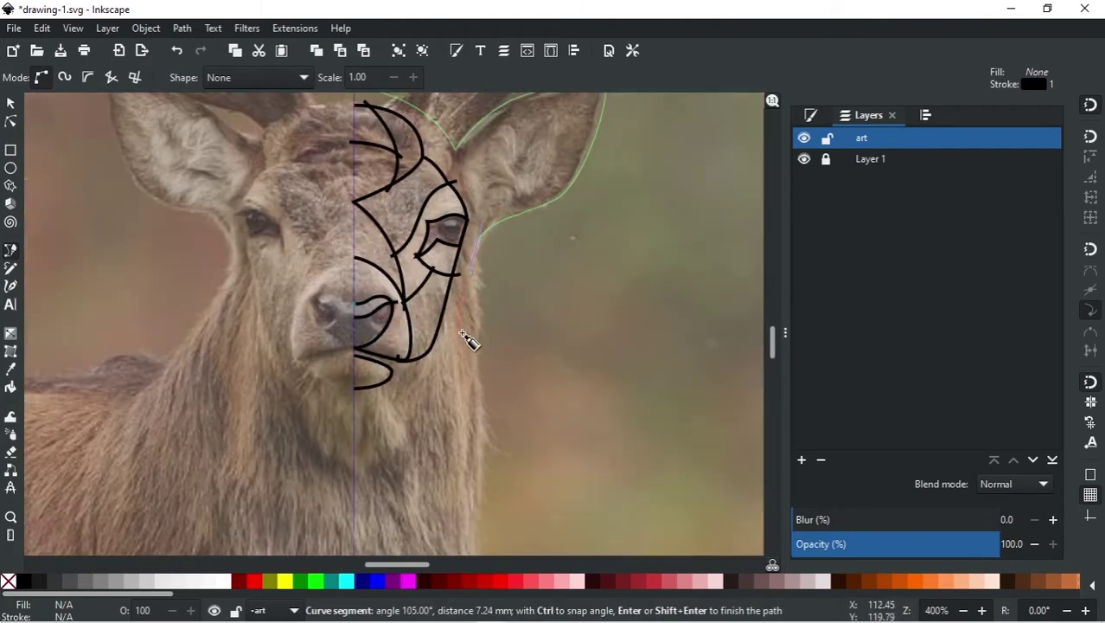
{"action": "left_click_drag", "start_coordinate": [488, 347], "coordinate": [497, 375]}
{"action": "key", "text": "minus"}
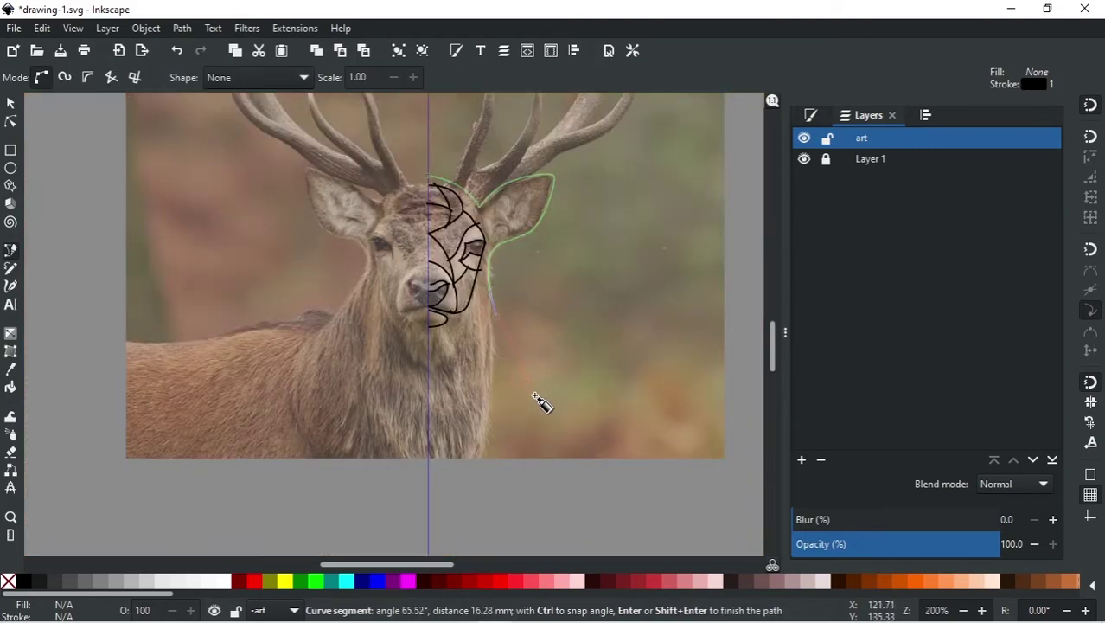
{"action": "mouse_move", "coordinate": [491, 462]}
{"action": "left_mouse_down"}
{"action": "mouse_move", "coordinate": [454, 502]}
{"action": "mouse_move", "coordinate": [451, 469]}
{"action": "left_mouse_up"}
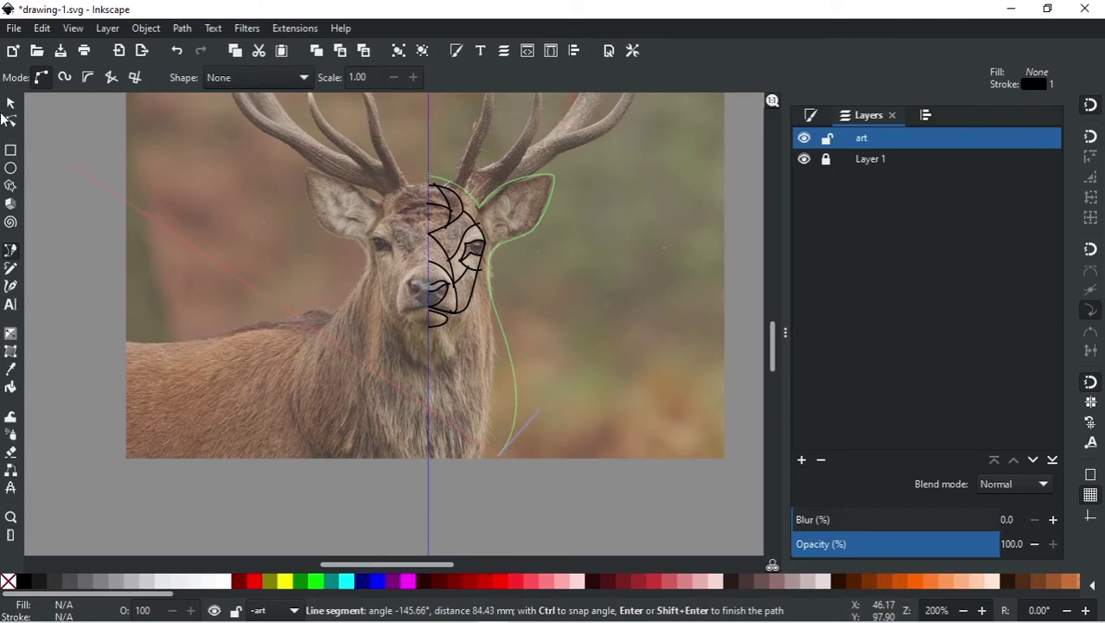
{"action": "left_click", "coordinate": [10, 102]}
{"action": "left_click", "coordinate": [569, 477]}
- Draw a curved neck-fur stroke sweeping down toward the chest
{"action": "scroll", "coordinate": [519, 458], "scroll_direction": "right", "scroll_amount": 2}
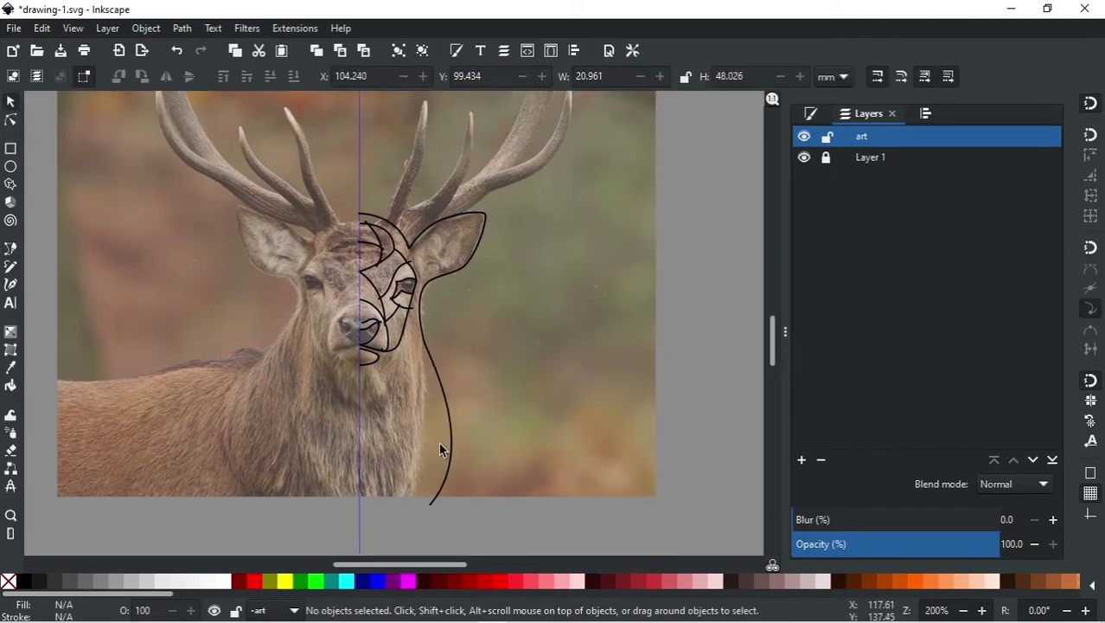
{"action": "left_click", "coordinate": [11, 249]}
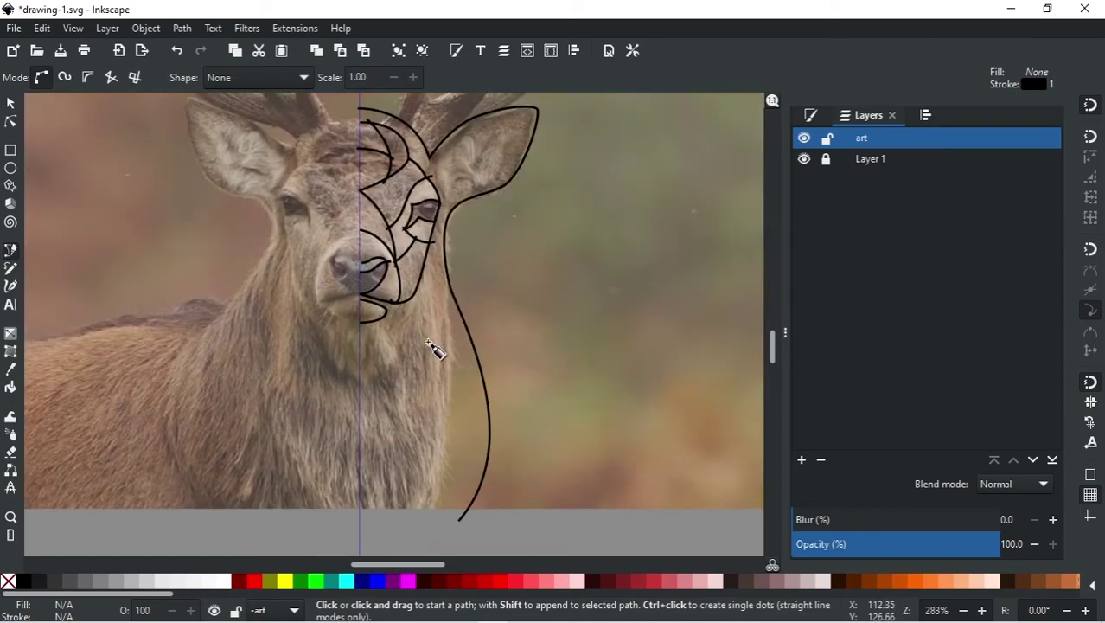
{"action": "left_click", "coordinate": [441, 309]}
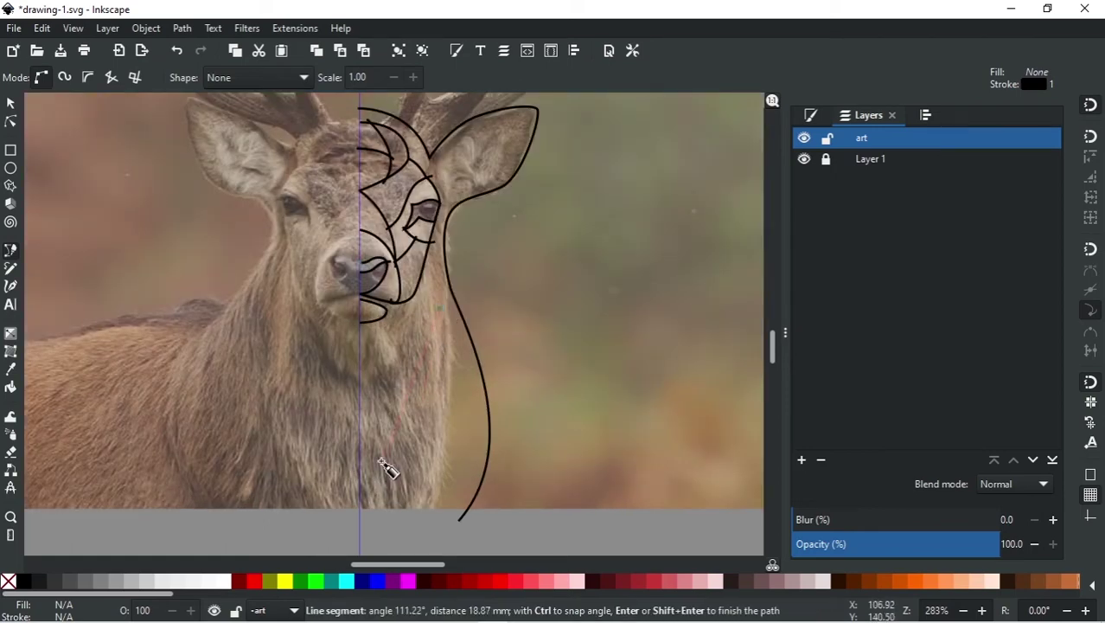
{"action": "left_click_drag", "start_coordinate": [361, 468], "coordinate": [262, 481]}
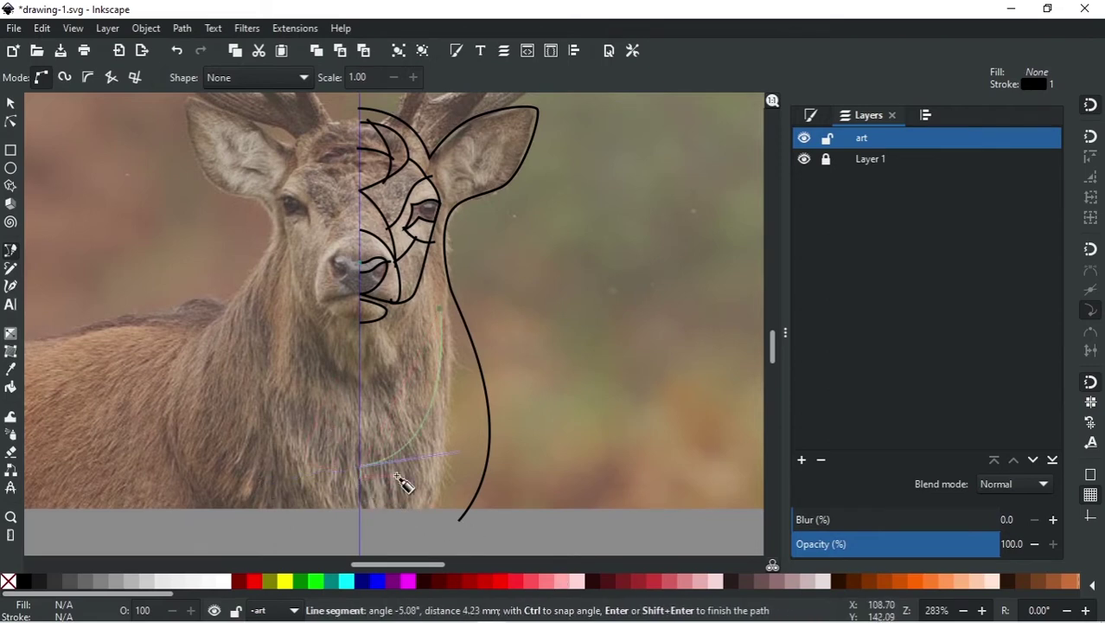
{"action": "left_click_drag", "start_coordinate": [400, 480], "coordinate": [425, 468]}
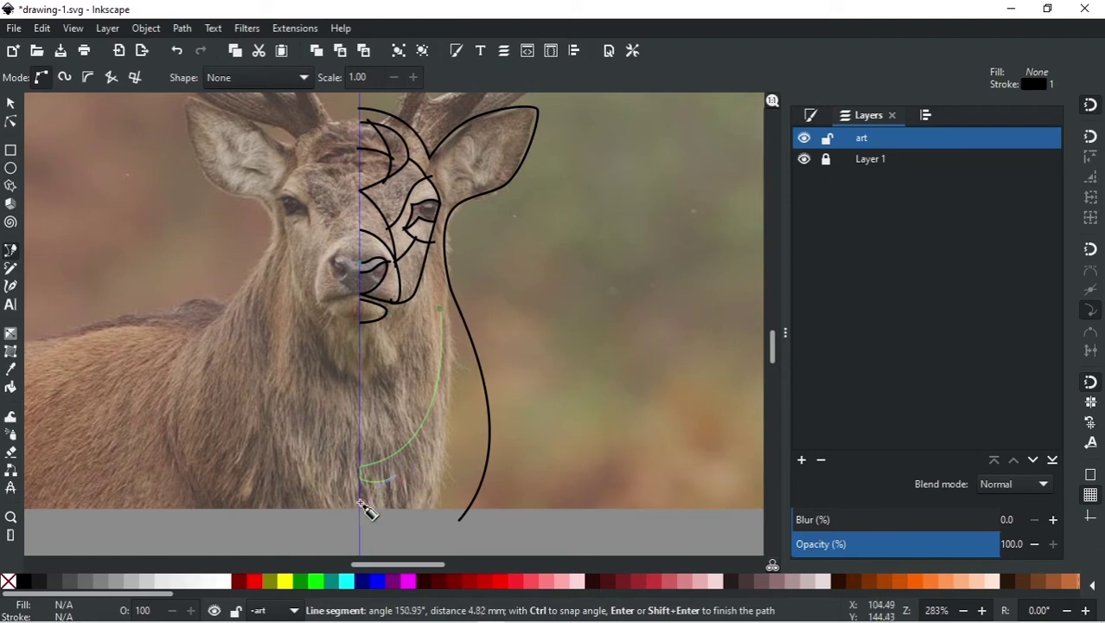
{"action": "left_click_drag", "start_coordinate": [372, 501], "coordinate": [333, 512]}
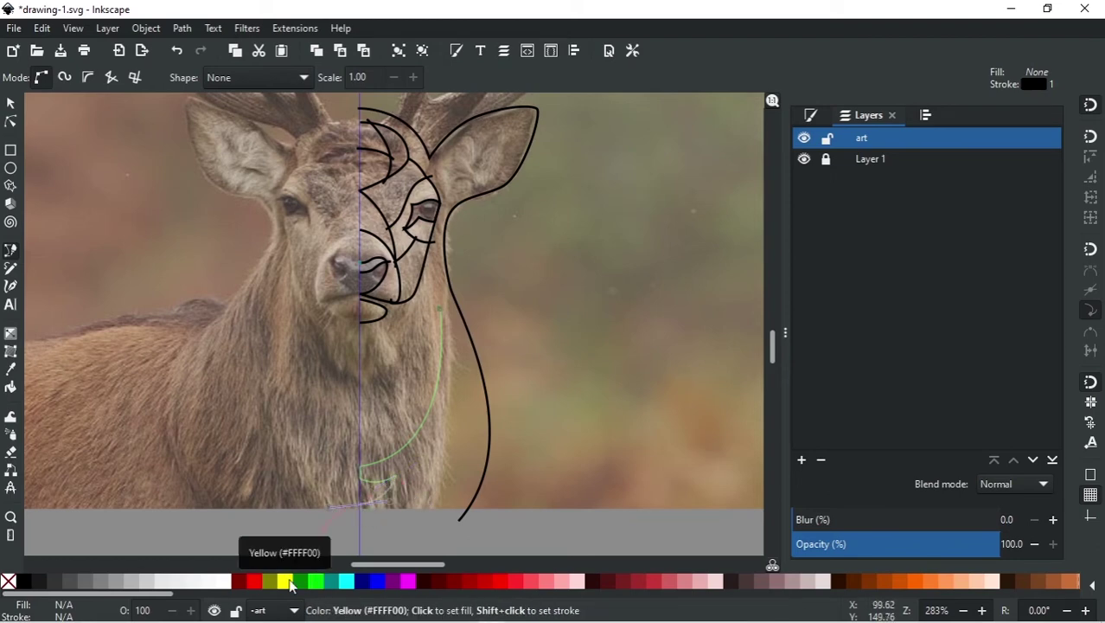
{"action": "left_click", "coordinate": [359, 529]}
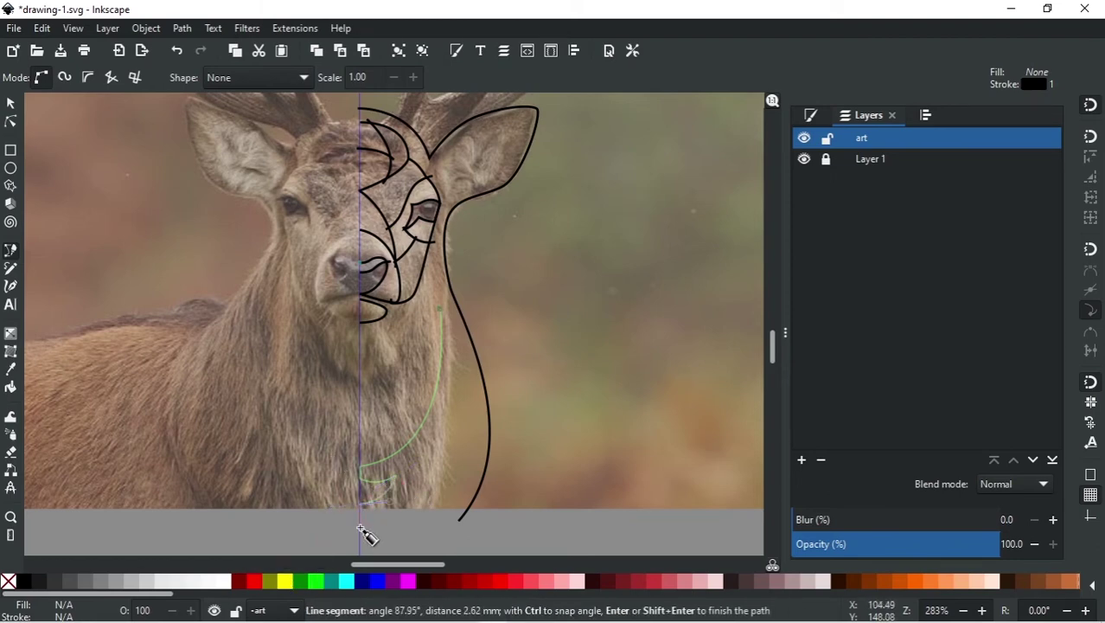
{"action": "left_click_drag", "start_coordinate": [442, 310], "coordinate": [391, 147]}
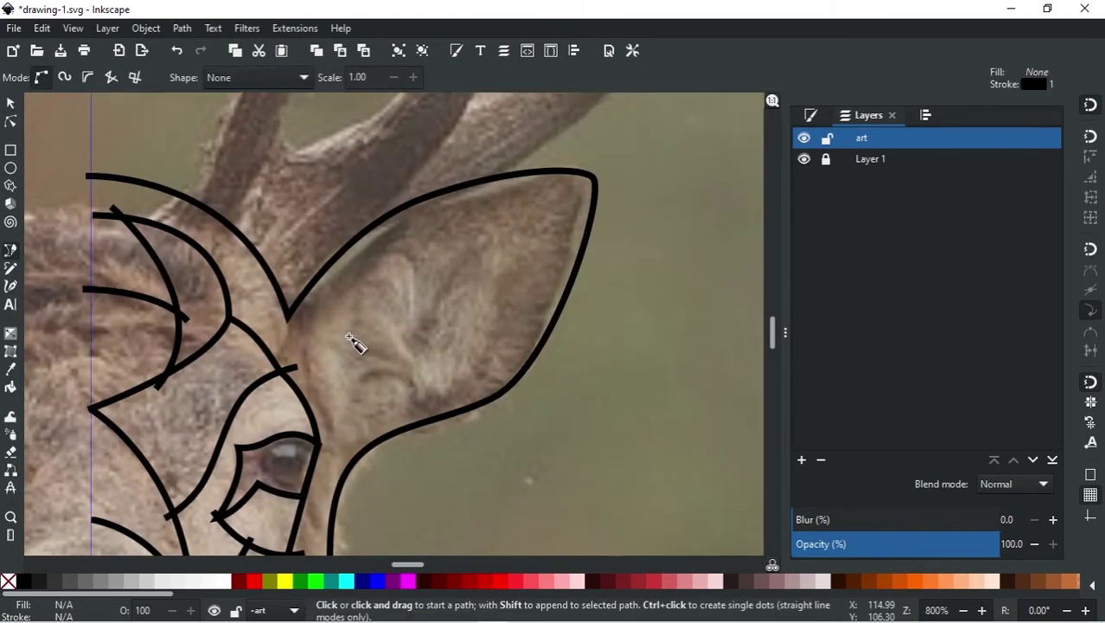
- Trace the closed inner-ear shape inside the right ear
{"action": "left_click", "coordinate": [341, 326]}
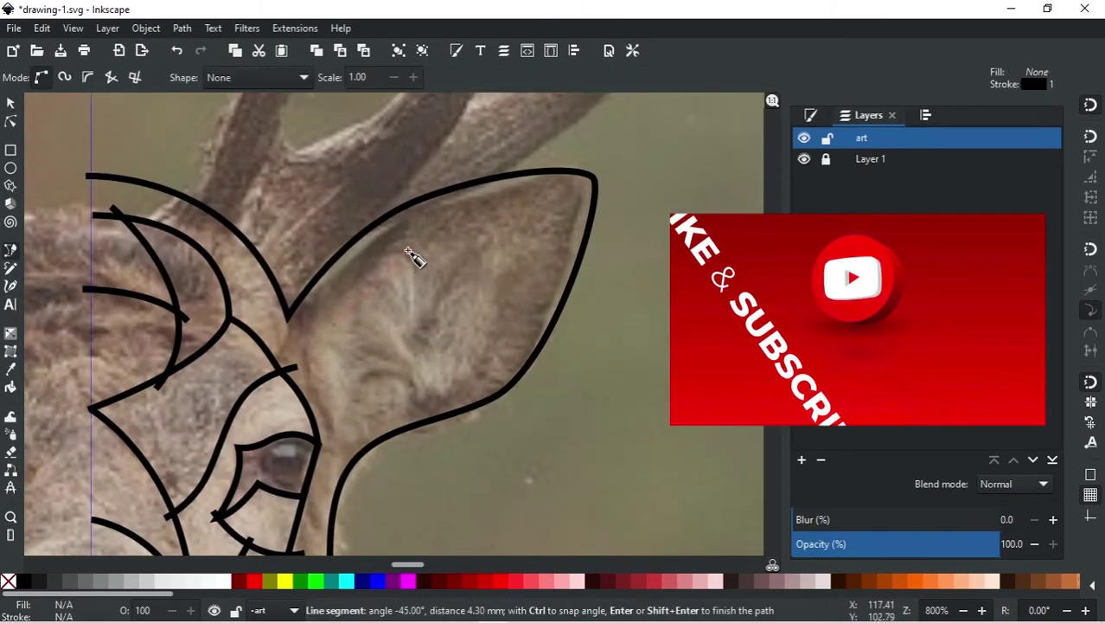
{"action": "left_click_drag", "start_coordinate": [430, 241], "coordinate": [482, 223]}
{"action": "left_click", "coordinate": [537, 210]}
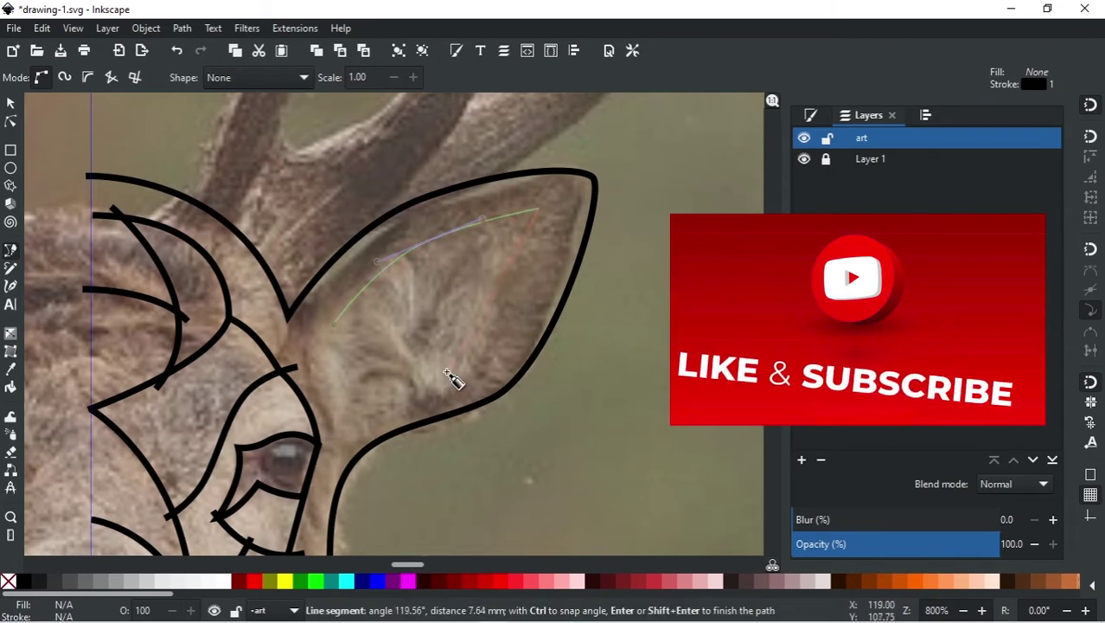
{"action": "left_click", "coordinate": [380, 399]}
{"action": "left_click", "coordinate": [463, 298]}
{"action": "left_click_drag", "start_coordinate": [326, 335], "coordinate": [296, 365]}
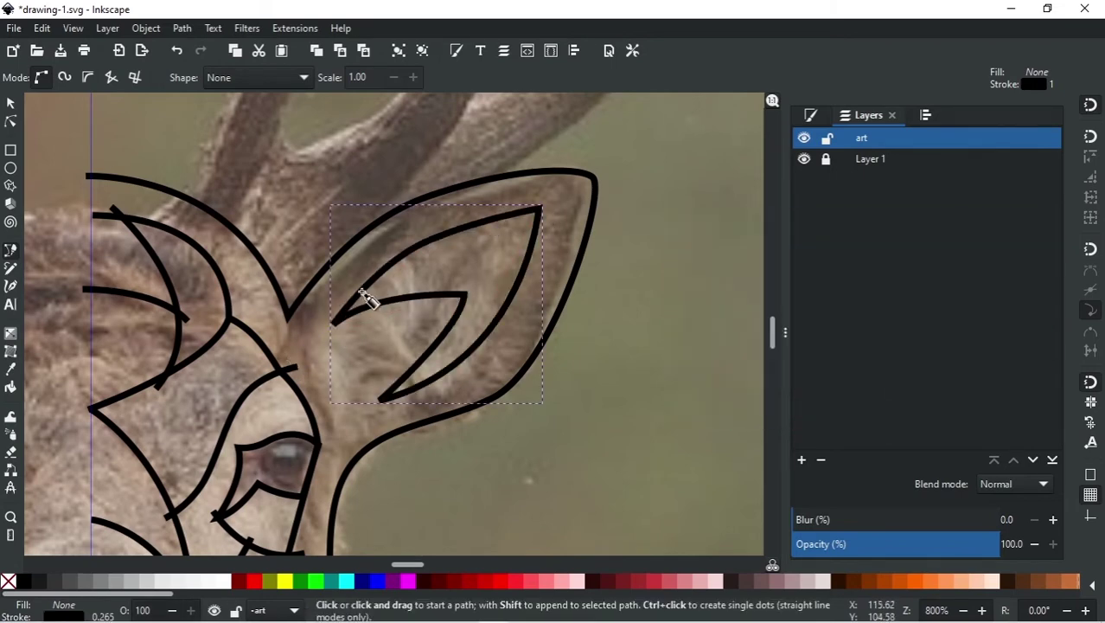
{"action": "left_click", "coordinate": [12, 122]}
{"action": "key", "text": "s"}
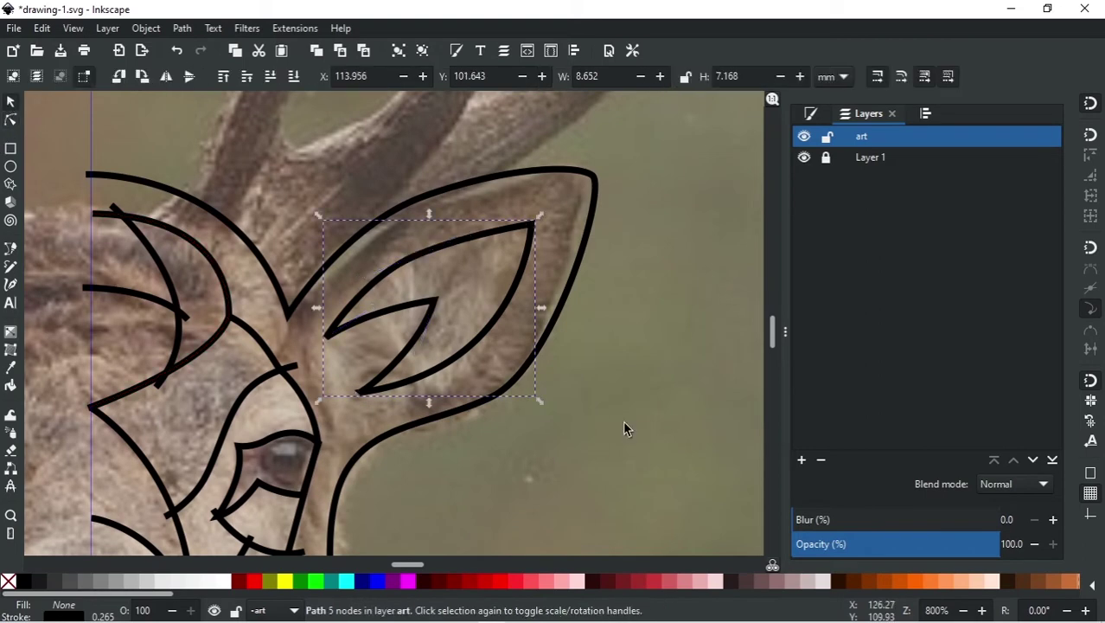
{"action": "key", "text": "5"}
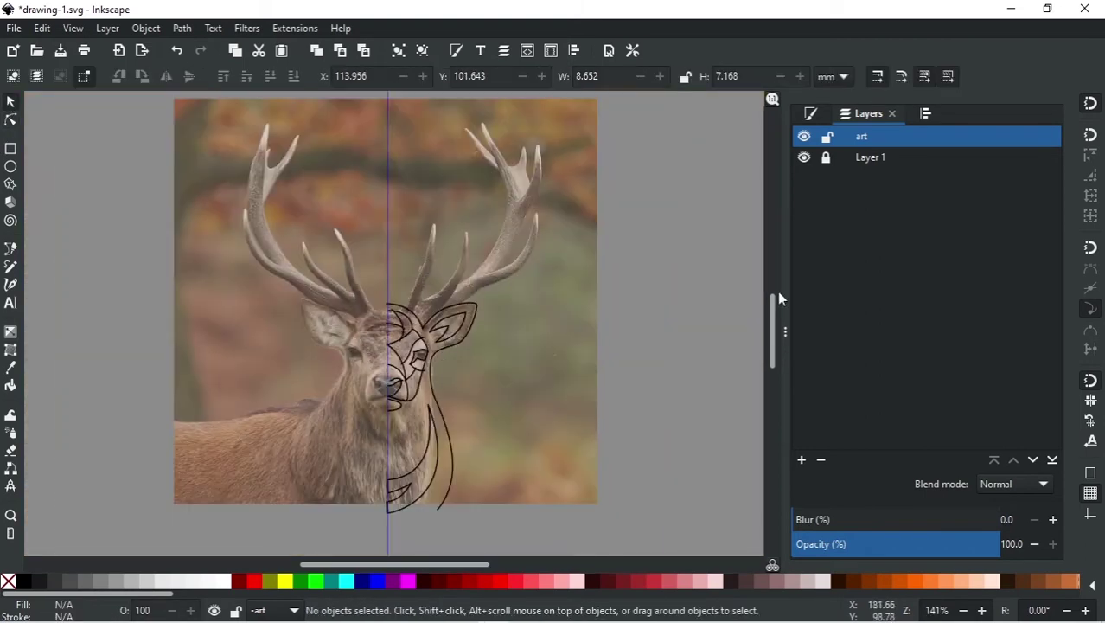
- Add a new layer named 'art 1' and save the drawing
{"action": "left_click", "coordinate": [802, 460]}
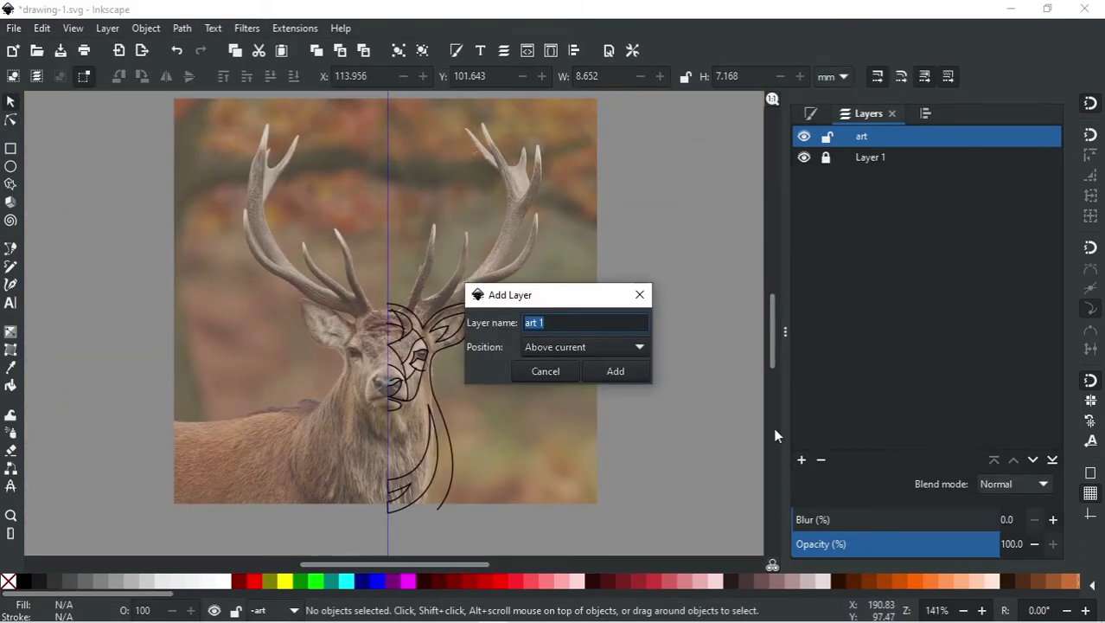
{"action": "left_click", "coordinate": [601, 372]}
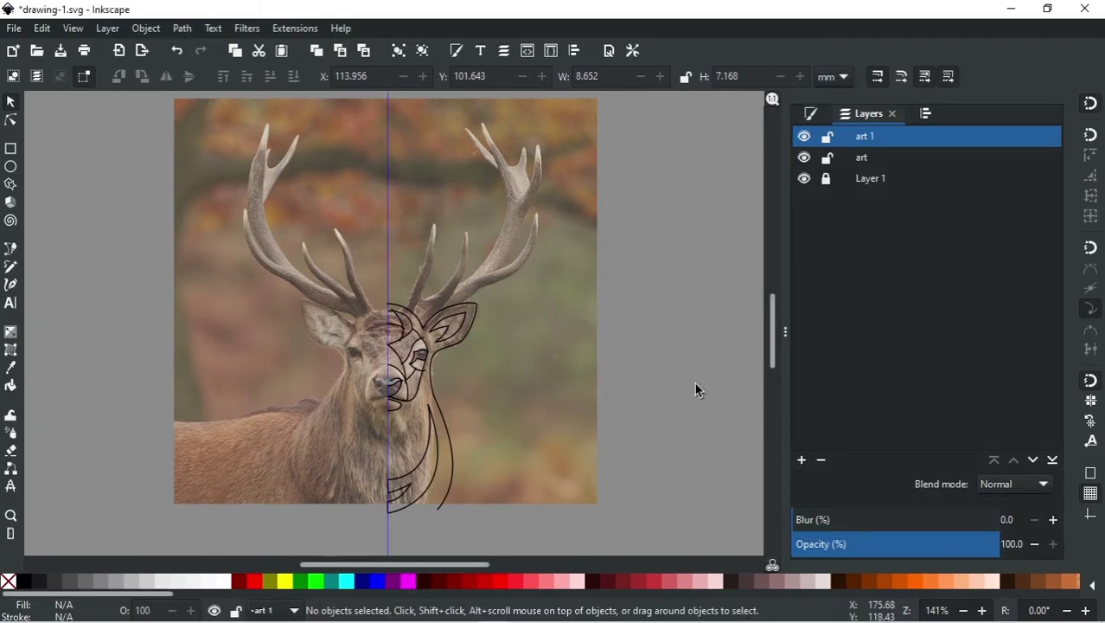
{"action": "key", "text": "ctrl+s"}
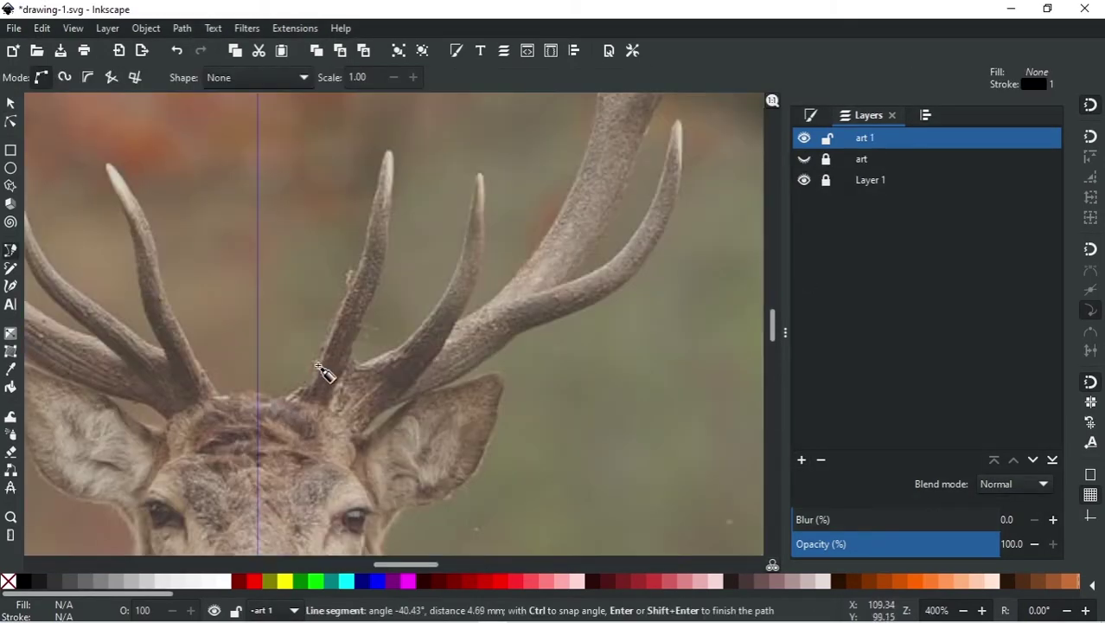
- Outline the first inner antler tine up to its tip, removing misplaced points
{"action": "left_click_drag", "start_coordinate": [331, 343], "coordinate": [353, 289]}
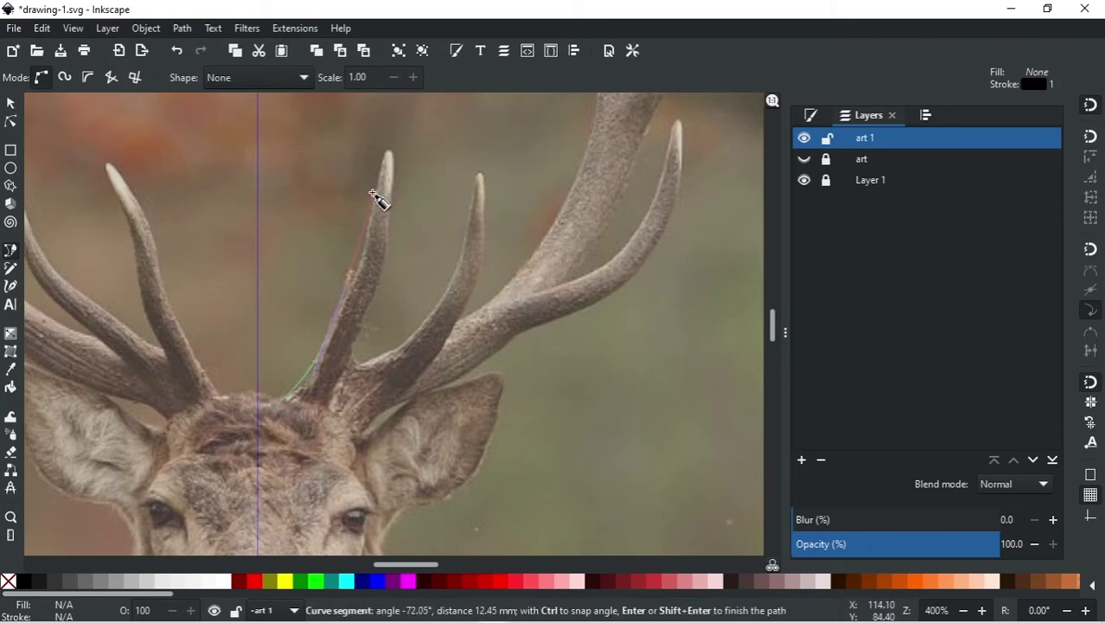
{"action": "left_click_drag", "start_coordinate": [388, 161], "coordinate": [399, 199]}
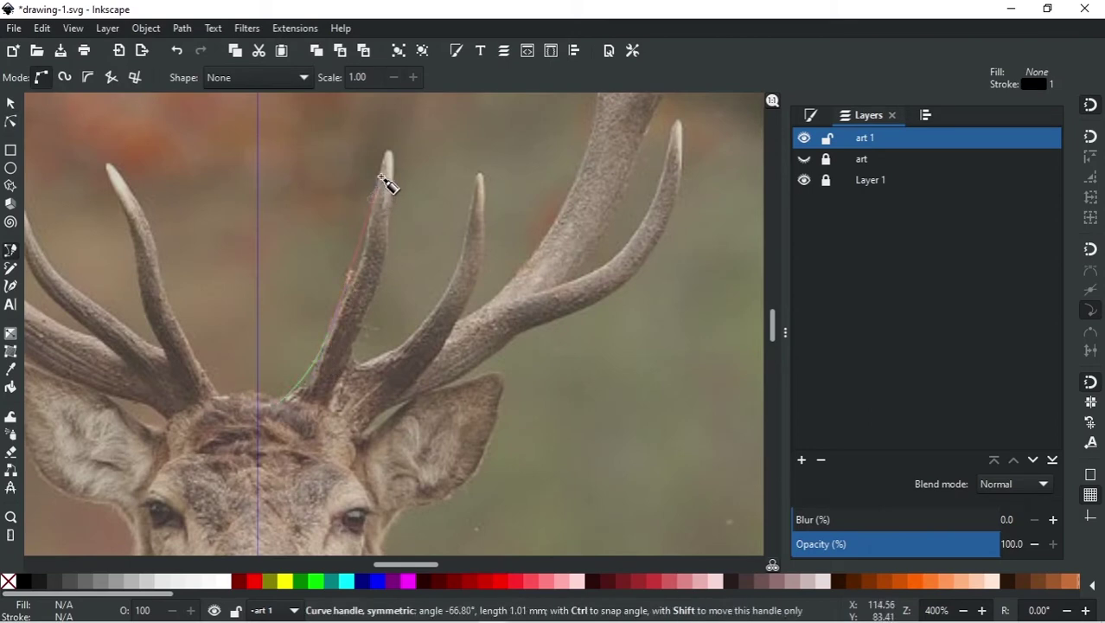
{"action": "left_click", "coordinate": [388, 258]}
{"action": "left_click_drag", "start_coordinate": [363, 372], "coordinate": [381, 386]}
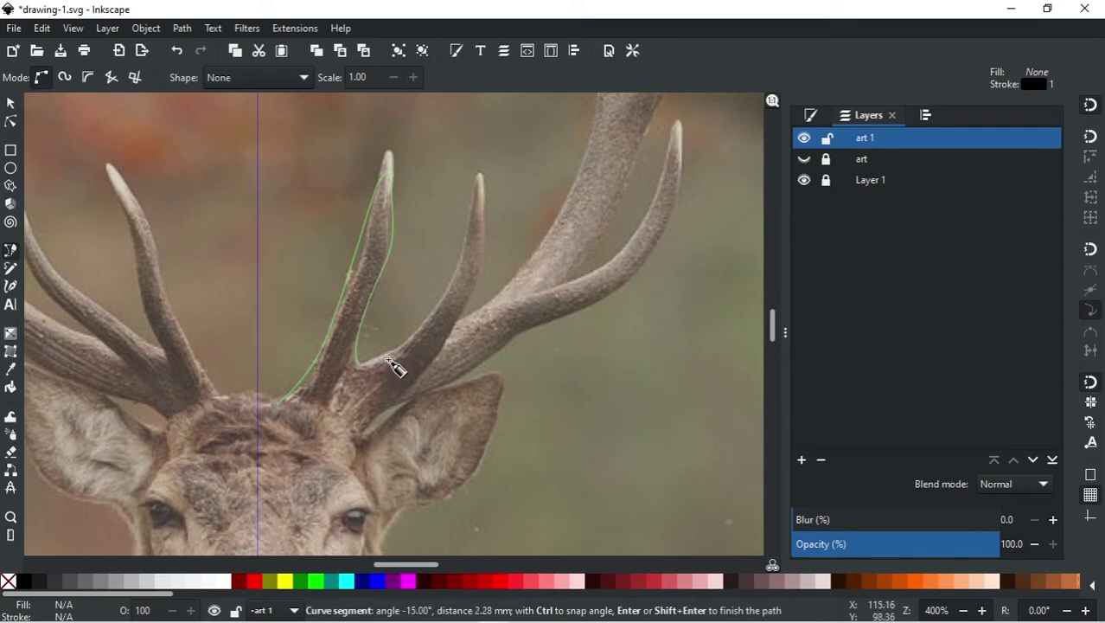
{"action": "key", "text": "BackSpace"}
{"action": "key", "text": "BackSpace"}
- Continue the outline around the second tine and close the two-tine shape
{"action": "left_click", "coordinate": [363, 250]}
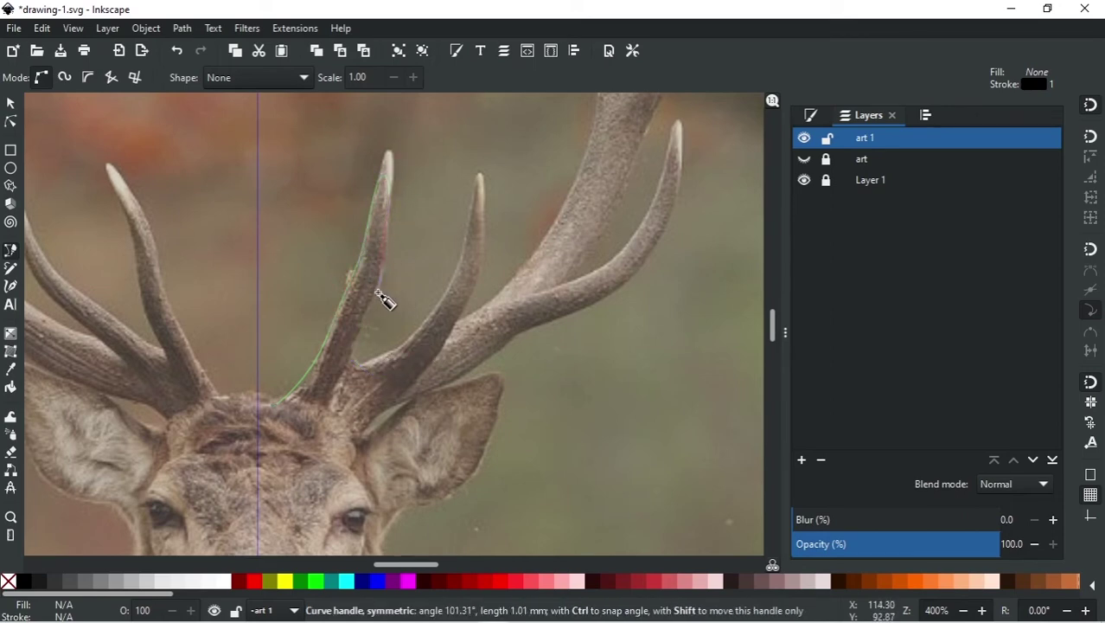
{"action": "left_click", "coordinate": [349, 361]}
{"action": "left_click_drag", "start_coordinate": [393, 361], "coordinate": [446, 314]}
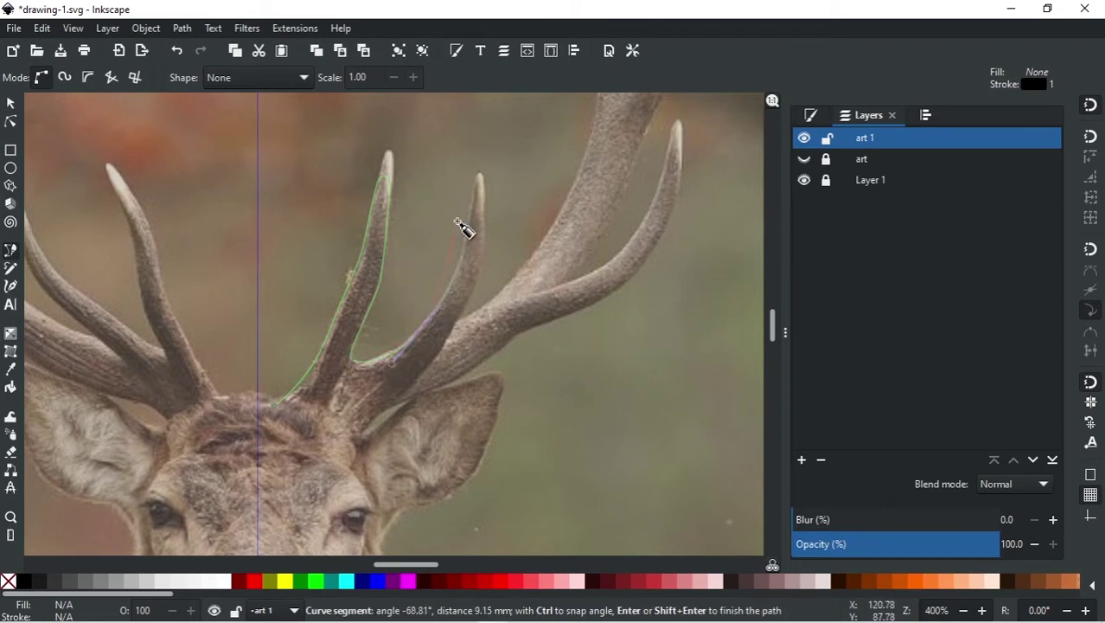
{"action": "scroll", "coordinate": [332, 367], "scroll_direction": "down", "scroll_amount": 2, "text": "ctrl"}
{"action": "scroll", "coordinate": [387, 346], "scroll_direction": "up", "scroll_amount": 2, "text": "ctrl"}
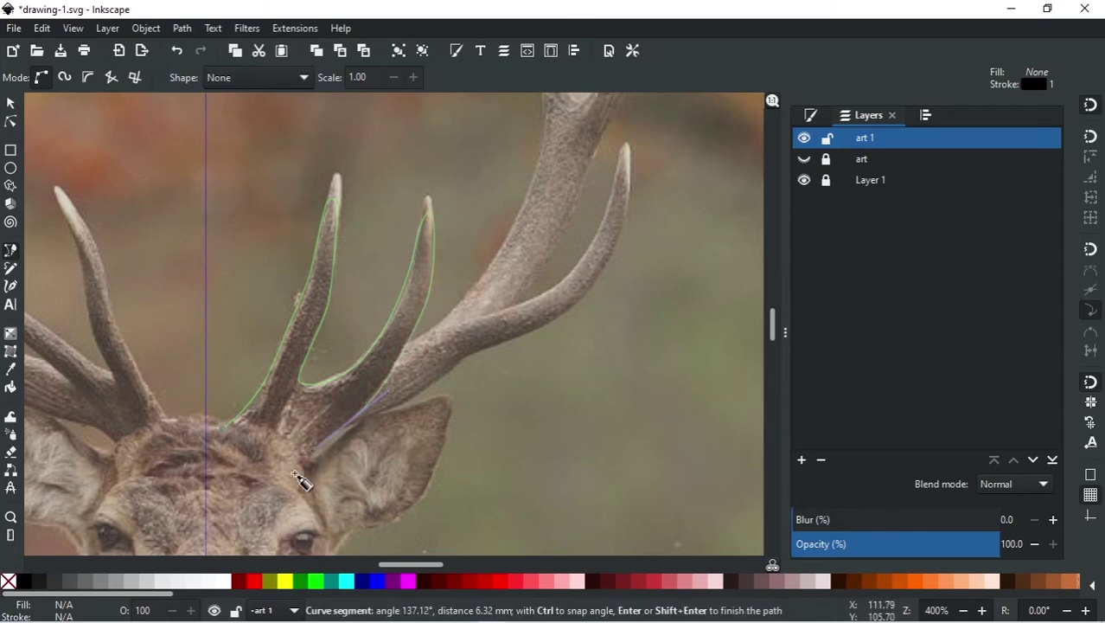
{"action": "left_click", "coordinate": [227, 425]}
{"action": "scroll", "coordinate": [330, 390], "scroll_direction": "down", "scroll_amount": 2, "text": "ctrl"}
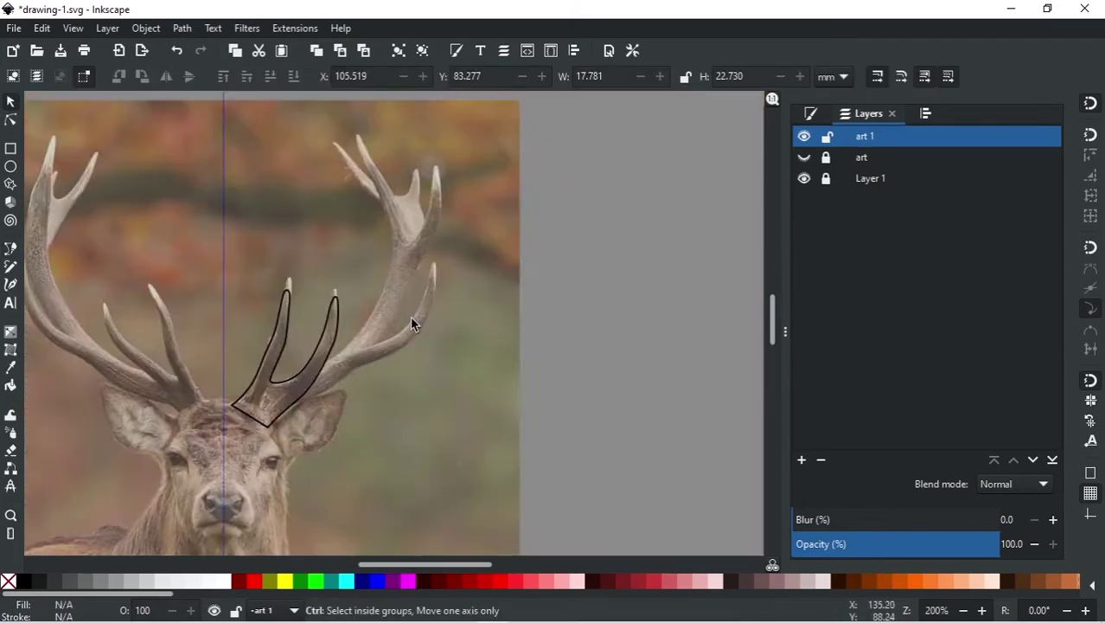
{"action": "scroll", "coordinate": [506, 294], "scroll_direction": "up", "scroll_amount": 2, "text": "ctrl"}
- Outline the long outer antler tine as a closed shape
{"action": "left_click", "coordinate": [258, 403]}
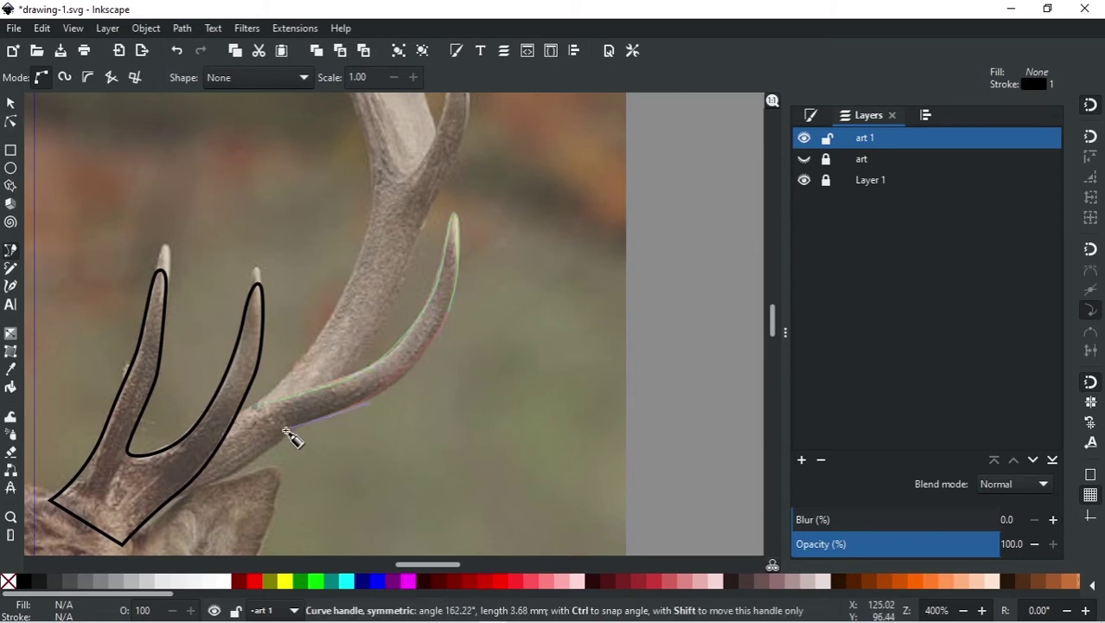
{"action": "left_click_drag", "start_coordinate": [291, 436], "coordinate": [285, 439]}
{"action": "left_click", "coordinate": [255, 406]}
{"action": "key", "text": "s"}
{"action": "scroll", "coordinate": [289, 321], "scroll_direction": "down", "scroll_amount": 2, "text": "ctrl"}
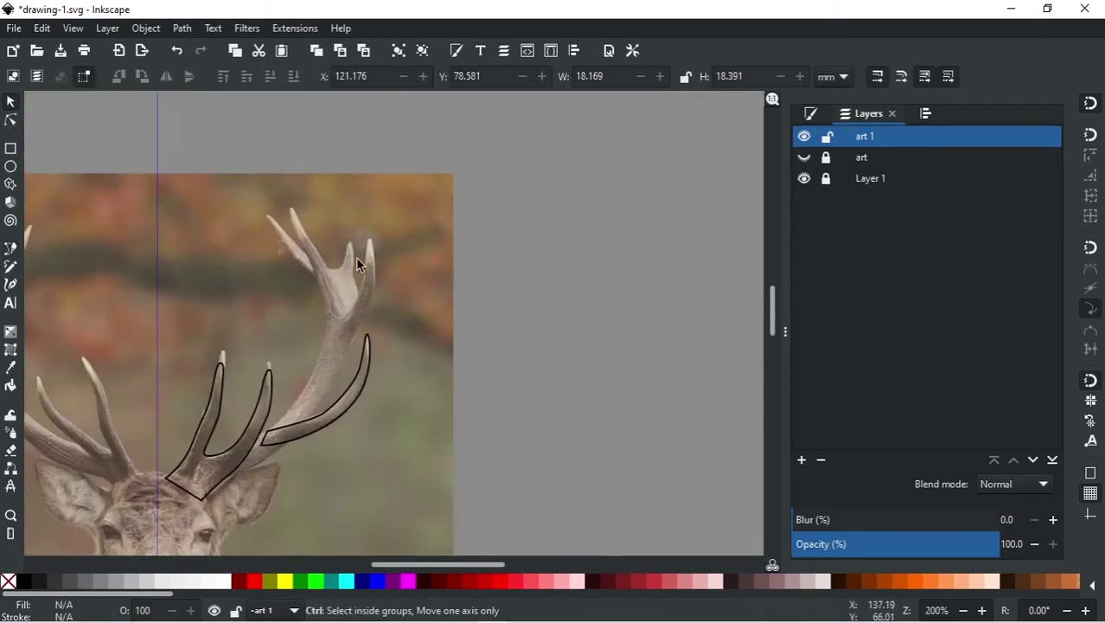
{"action": "scroll", "coordinate": [245, 480], "scroll_direction": "up", "scroll_amount": 2, "text": "ctrl"}
- Trace the upper antler branch outline from its base up along its edge
{"action": "key", "text": "b"}
{"action": "left_click", "coordinate": [222, 406]}
{"action": "left_click_drag", "start_coordinate": [199, 413], "coordinate": [258, 389]}
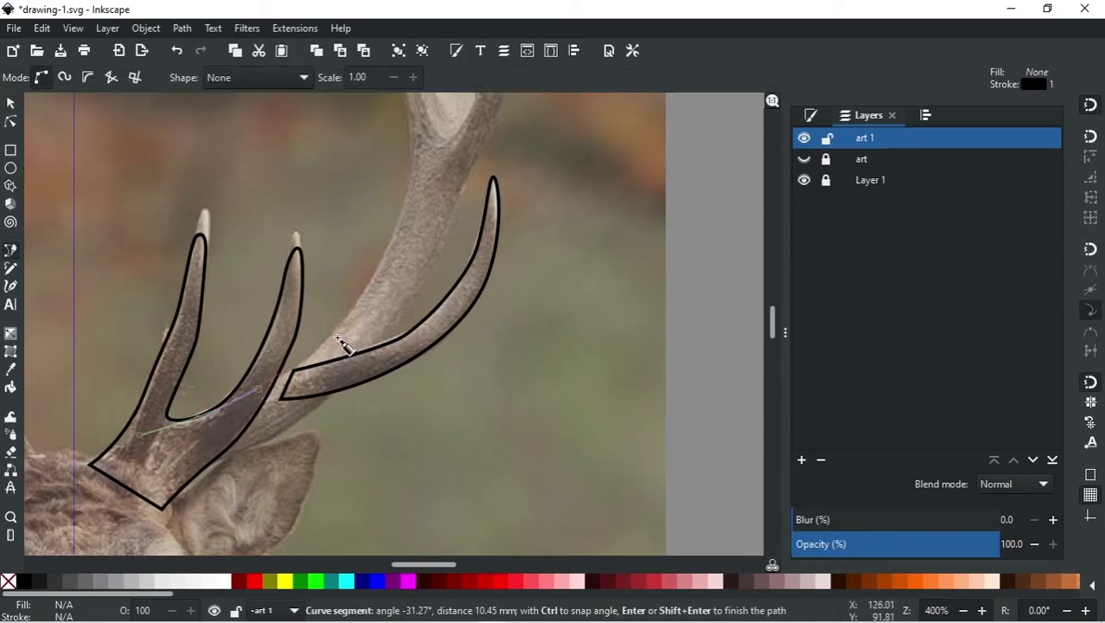
{"action": "scroll", "coordinate": [337, 324], "scroll_direction": "down", "scroll_amount": 1, "text": "ctrl"}
{"action": "scroll", "coordinate": [327, 301], "scroll_direction": "up", "scroll_amount": 2, "text": "ctrl"}
{"action": "left_click_drag", "start_coordinate": [364, 323], "coordinate": [381, 183]}
{"action": "scroll", "coordinate": [289, 271], "scroll_direction": "down", "scroll_amount": 4, "text": "ctrl"}
{"action": "scroll", "coordinate": [346, 285], "scroll_direction": "up", "scroll_amount": 4, "text": "ctrl"}
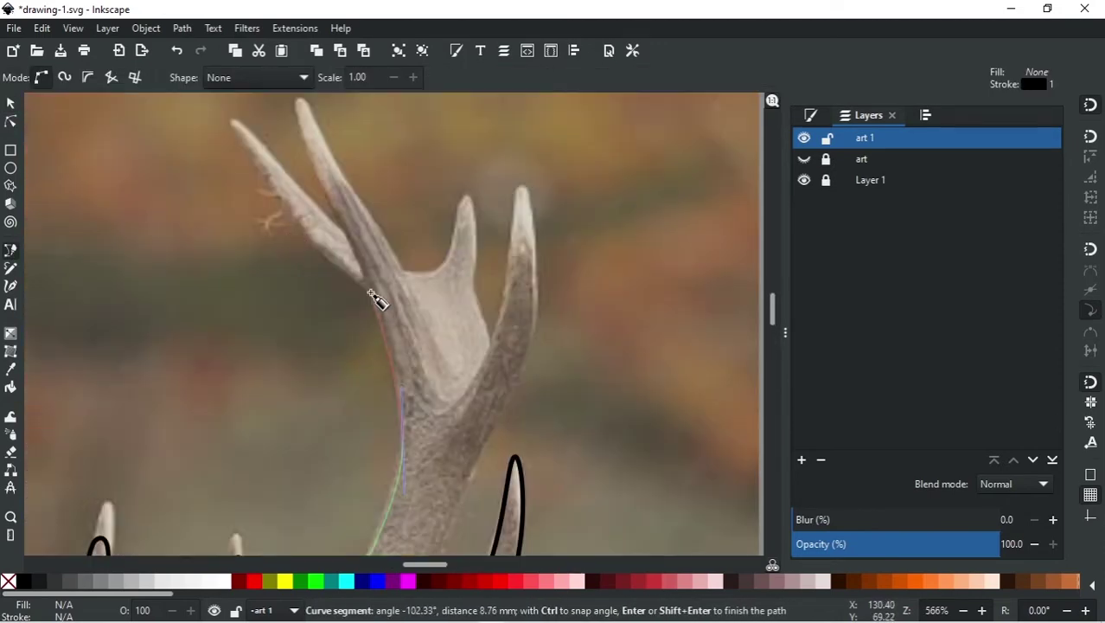
{"action": "left_click_drag", "start_coordinate": [232, 123], "coordinate": [235, 126]}
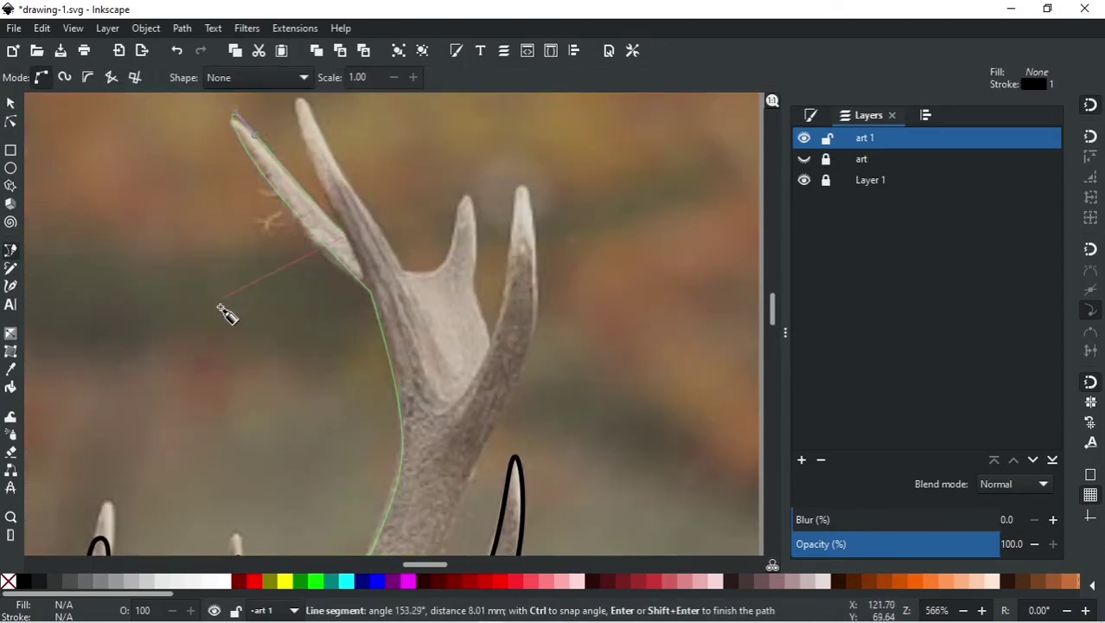
{"action": "scroll", "coordinate": [223, 308], "scroll_direction": "up", "scroll_amount": 3}
{"action": "scroll", "coordinate": [222, 308], "scroll_direction": "right", "scroll_amount": 2}
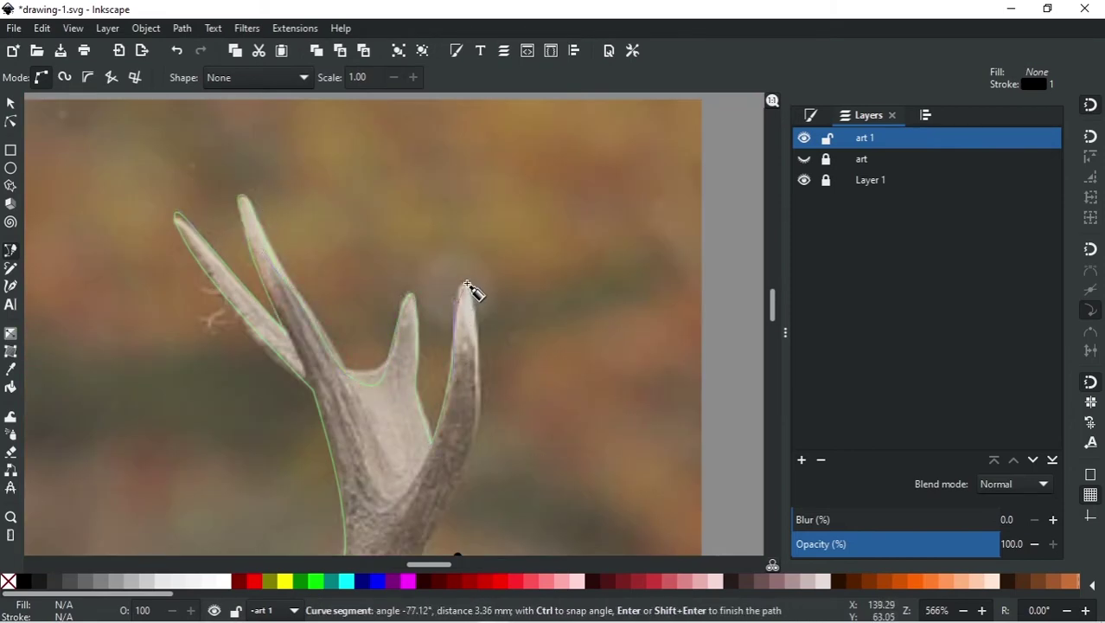
- Curve around the top tines, close the upper branch, and select all three antler pieces
{"action": "left_click_drag", "start_coordinate": [480, 464], "coordinate": [480, 464]}
{"action": "scroll", "coordinate": [432, 309], "scroll_direction": "up", "scroll_amount": 2, "text": "ctrl"}
{"action": "scroll", "coordinate": [437, 301], "scroll_direction": "down", "scroll_amount": 2, "text": "ctrl"}
{"action": "scroll", "coordinate": [438, 296], "scroll_direction": "down", "scroll_amount": 1, "text": "ctrl"}
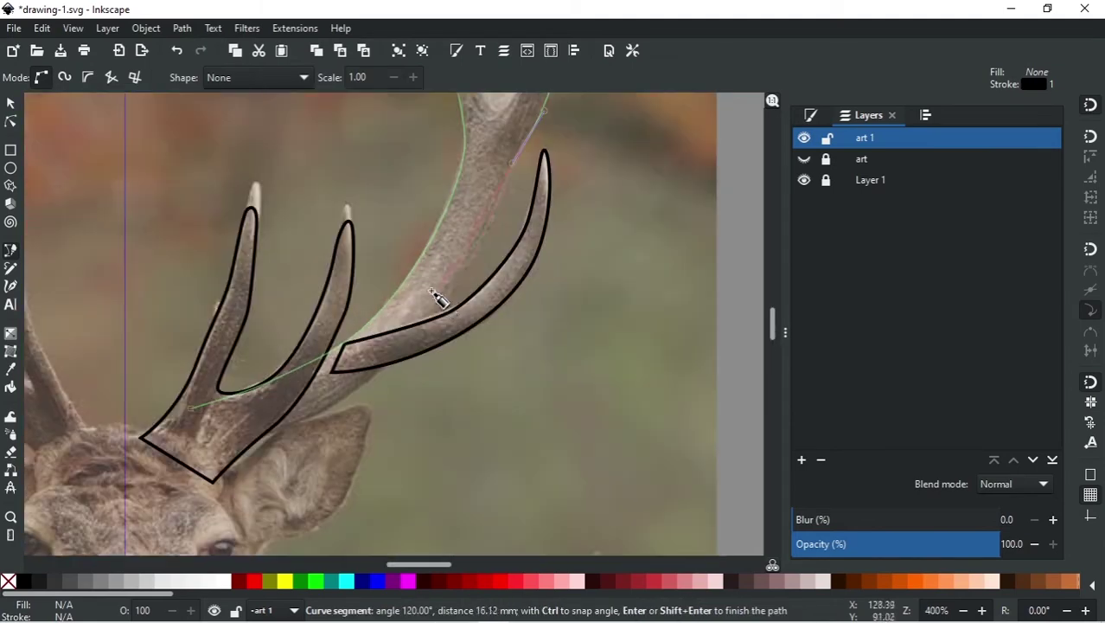
{"action": "left_click", "coordinate": [458, 293]}
{"action": "left_click_drag", "start_coordinate": [259, 441], "coordinate": [177, 458]}
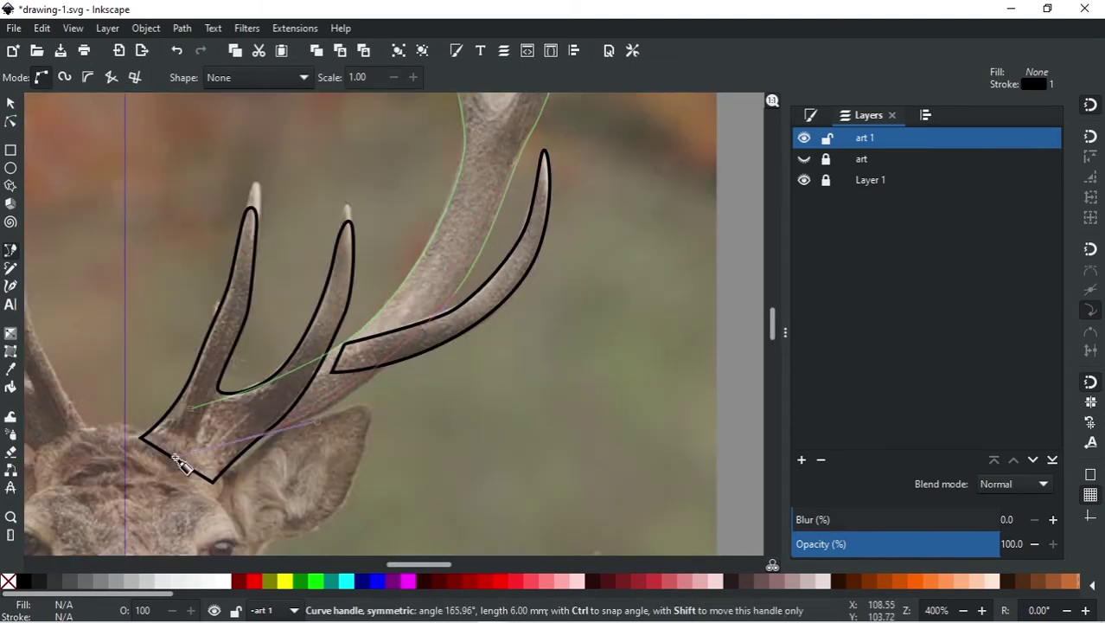
{"action": "left_click", "coordinate": [191, 407]}
{"action": "scroll", "coordinate": [322, 378], "scroll_direction": "down", "scroll_amount": 3, "text": "ctrl"}
{"action": "key", "text": "s"}
{"action": "left_click_drag", "start_coordinate": [566, 148], "coordinate": [220, 415]}
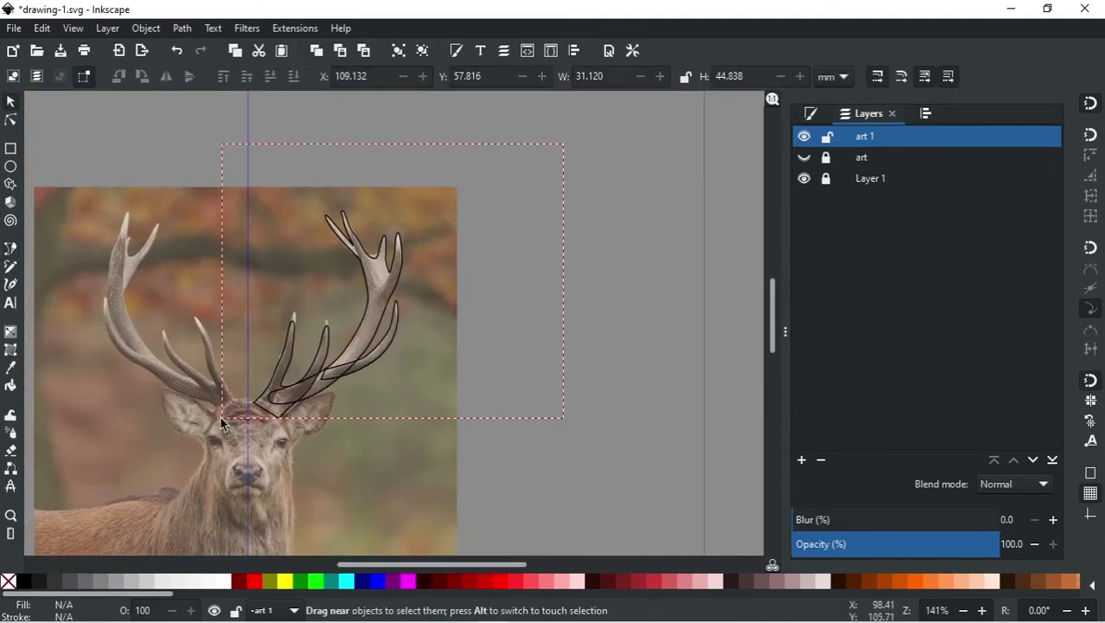
- Give the antler pieces a black fill and no stroke
{"action": "left_click", "coordinate": [26, 581]}
{"action": "right_click", "coordinate": [15, 588]}
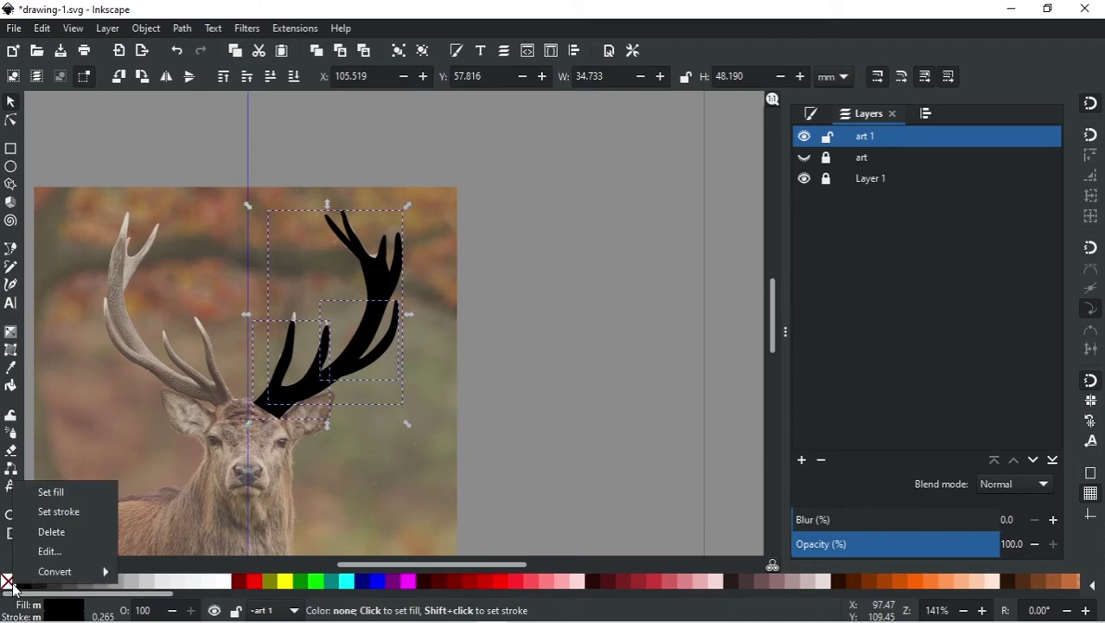
{"action": "left_click", "coordinate": [64, 511]}
{"action": "left_click", "coordinate": [550, 374]}
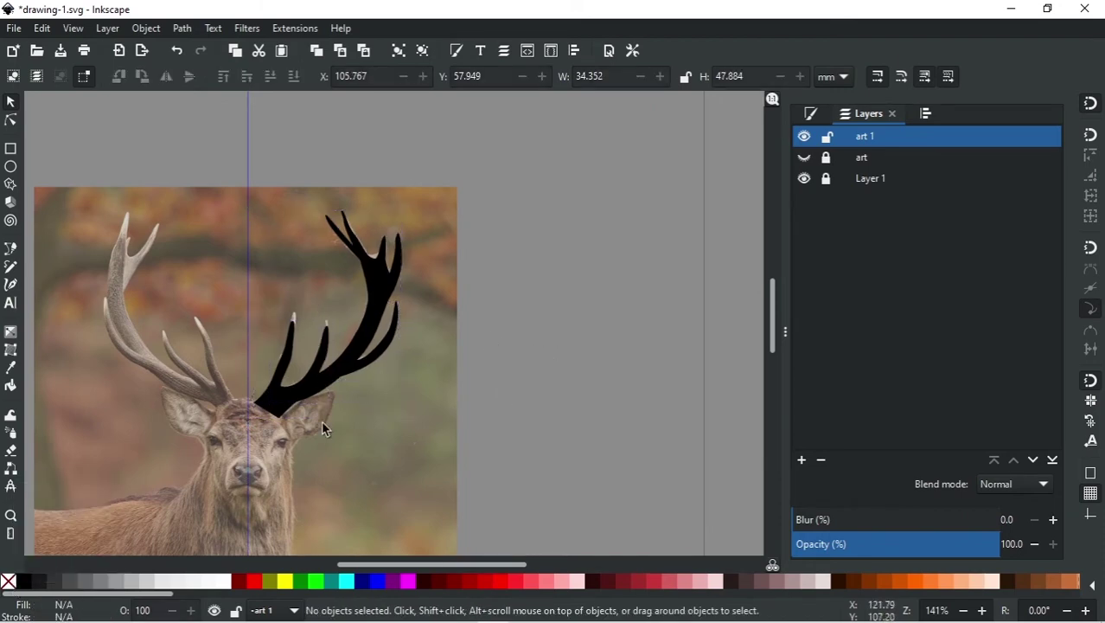
- Union the three antler pieces into a single path
{"action": "key", "text": "ctrl+Left"}
{"action": "key", "text": "ctrl+Up"}
{"action": "left_click_drag", "start_coordinate": [611, 147], "coordinate": [250, 446]}
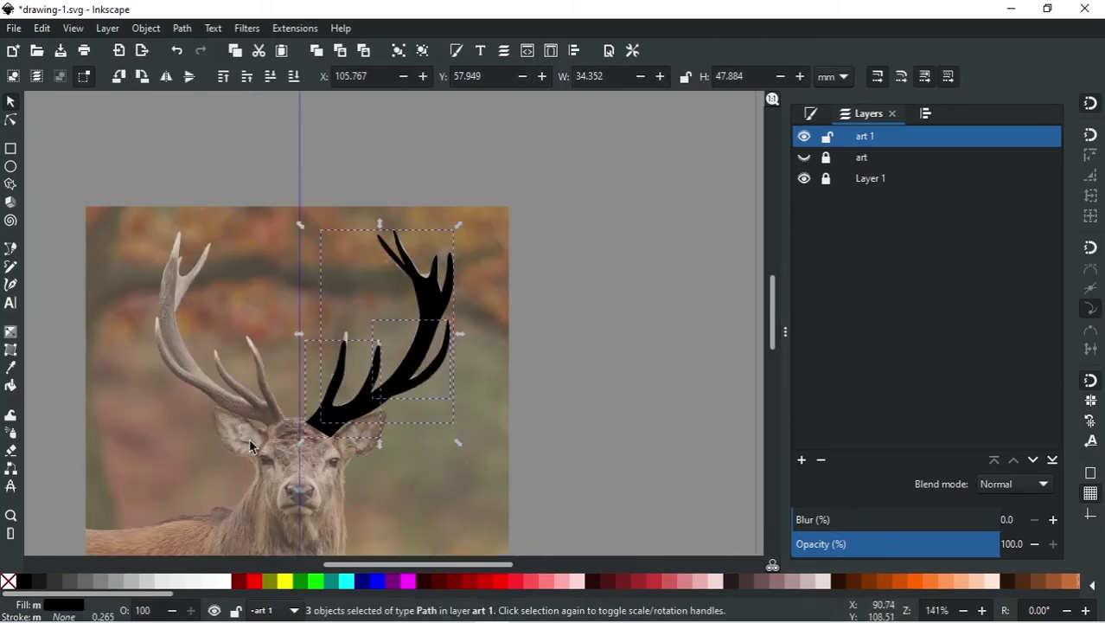
{"action": "left_click", "coordinate": [571, 401]}
{"action": "left_click", "coordinate": [343, 367]}
{"action": "left_click_drag", "start_coordinate": [591, 194], "coordinate": [263, 482]}
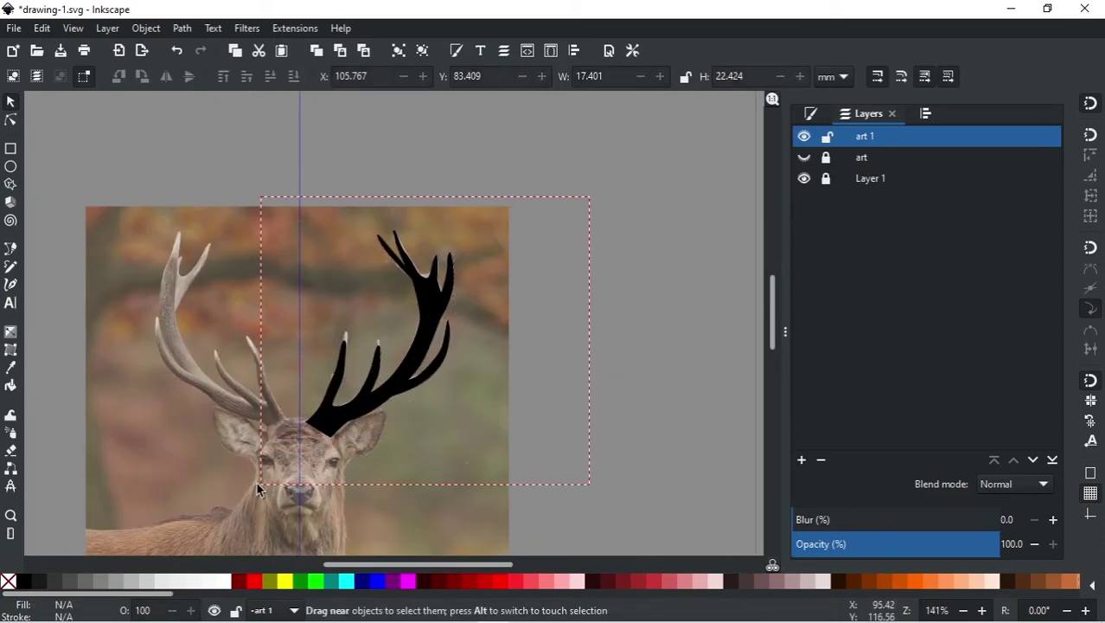
{"action": "left_click", "coordinate": [182, 27]}
{"action": "left_click", "coordinate": [202, 113]}
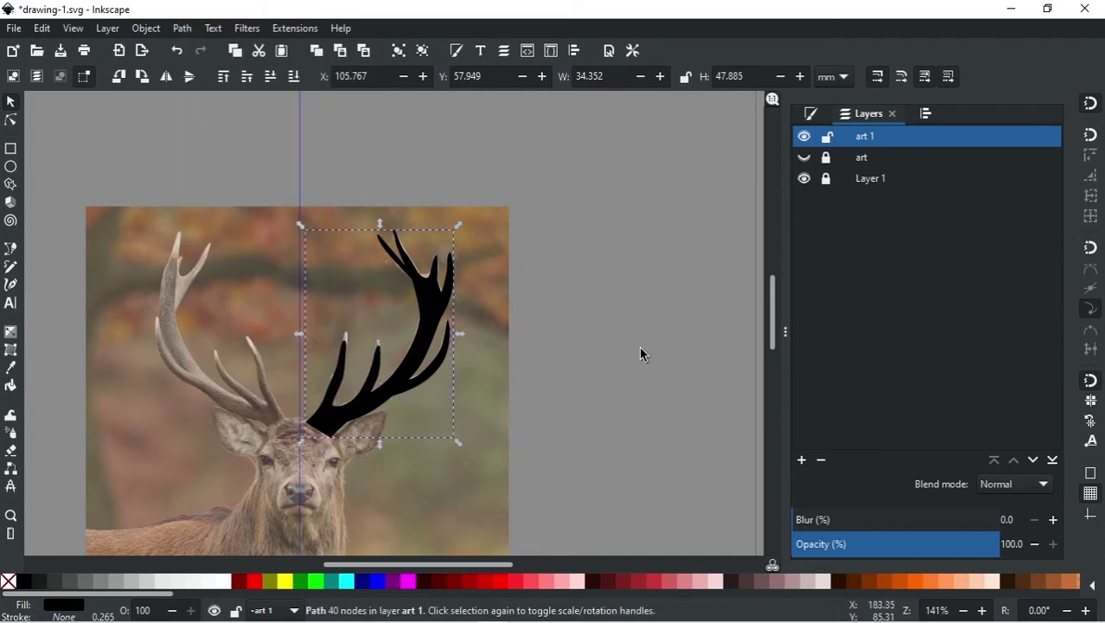
- Show the face line art layer again and hide the antler layer
{"action": "left_click", "coordinate": [639, 346]}
{"action": "left_click", "coordinate": [803, 157]}
{"action": "left_click_drag", "start_coordinate": [431, 328], "coordinate": [433, 303]}
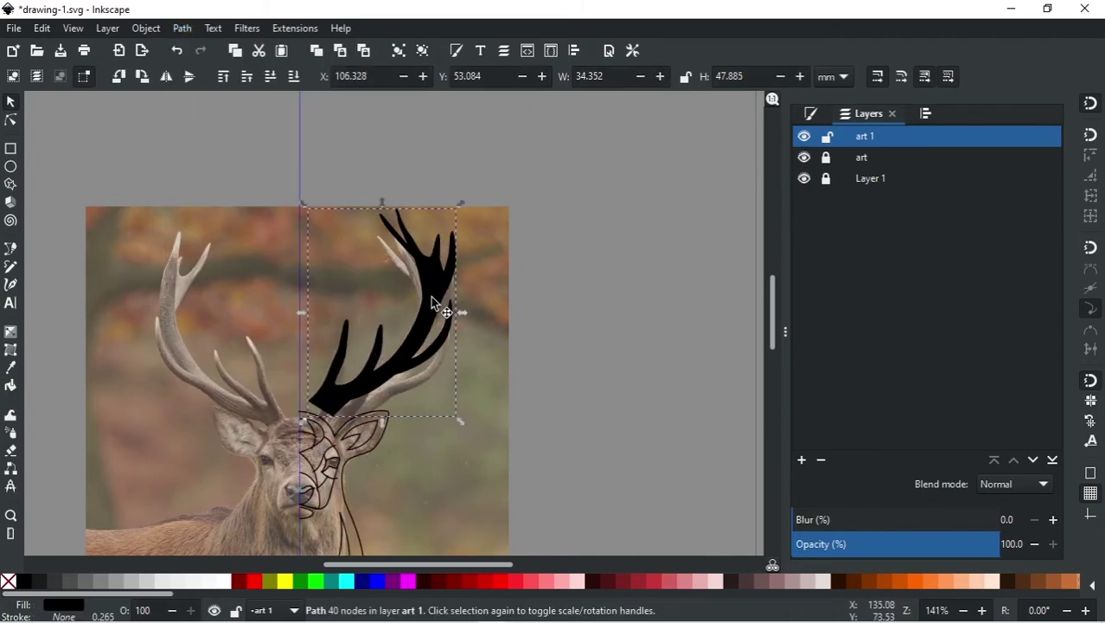
{"action": "key", "text": "ctrl+z"}
{"action": "left_click", "coordinate": [803, 137]}
- Move the black antler up to the top of the page
{"action": "scroll", "coordinate": [382, 353], "scroll_direction": "down", "scroll_amount": 5}
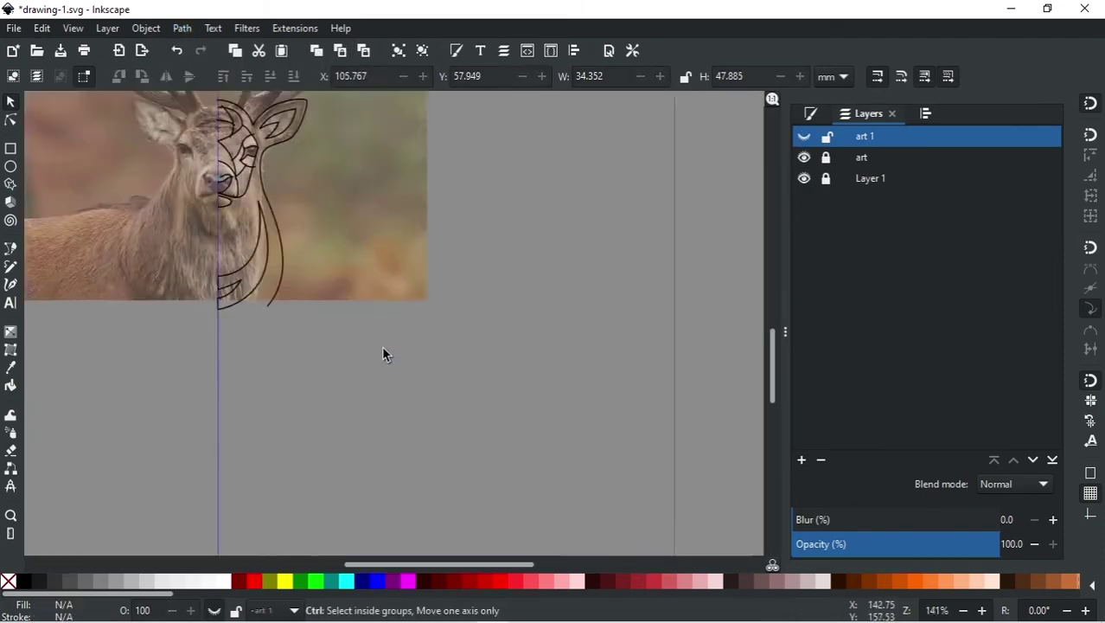
{"action": "scroll", "coordinate": [377, 284], "scroll_direction": "up", "scroll_amount": 4}
{"action": "key", "text": "ctrl+z"}
{"action": "scroll", "coordinate": [387, 303], "scroll_direction": "down", "scroll_amount": 2}
{"action": "left_click_drag", "start_coordinate": [388, 303], "coordinate": [333, 177]}
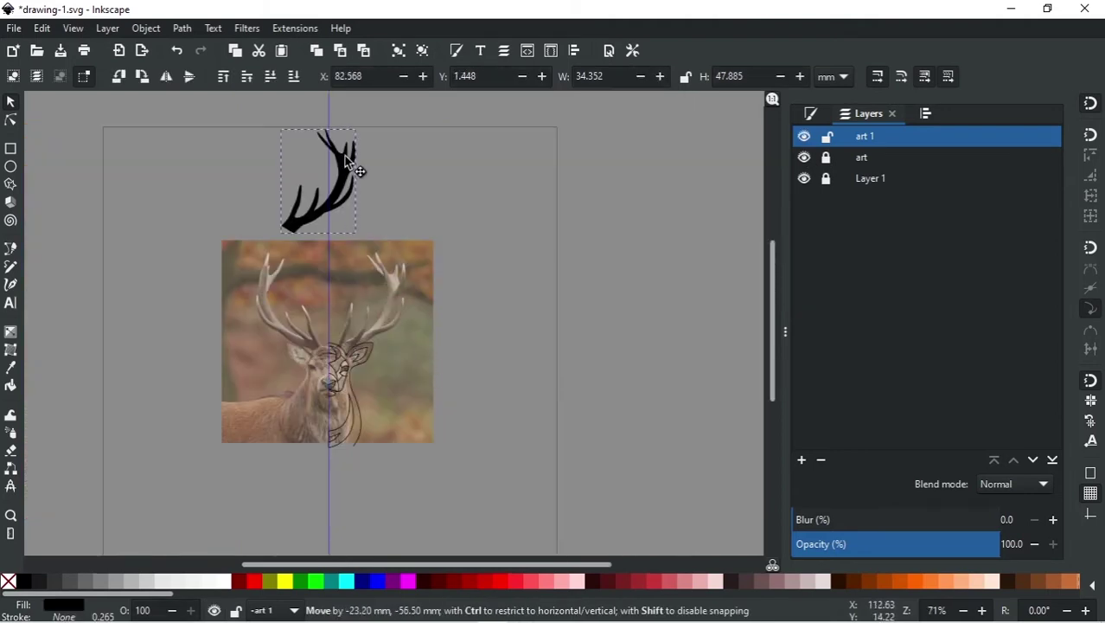
{"action": "left_click", "coordinate": [459, 467]}
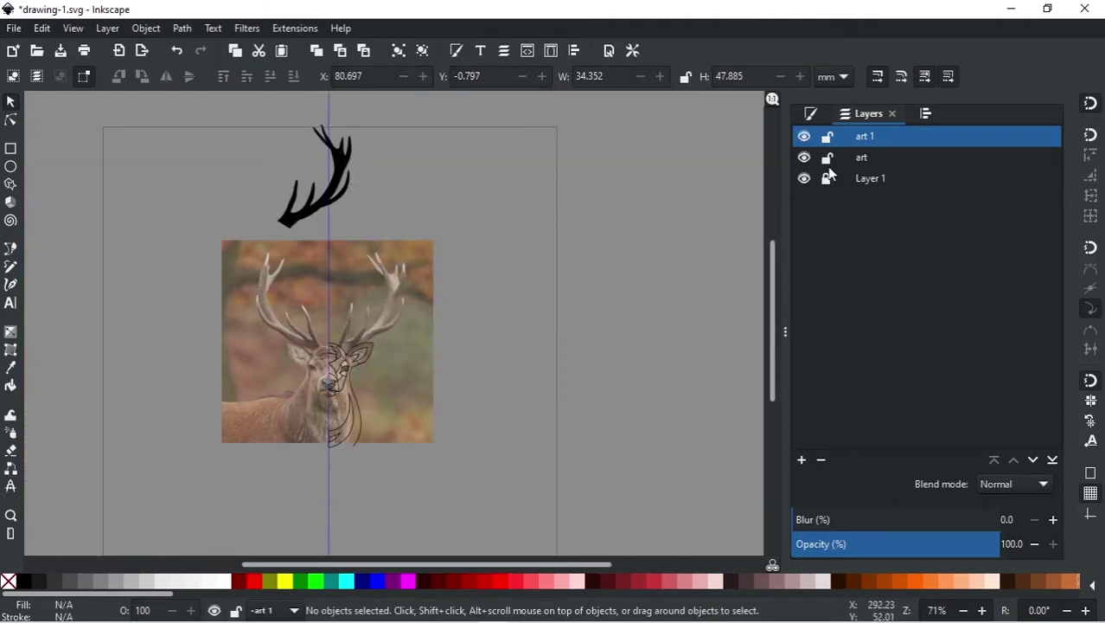
- Move the face line art off the reference photo onto empty canvas
{"action": "left_click_drag", "start_coordinate": [485, 463], "coordinate": [260, 302]}
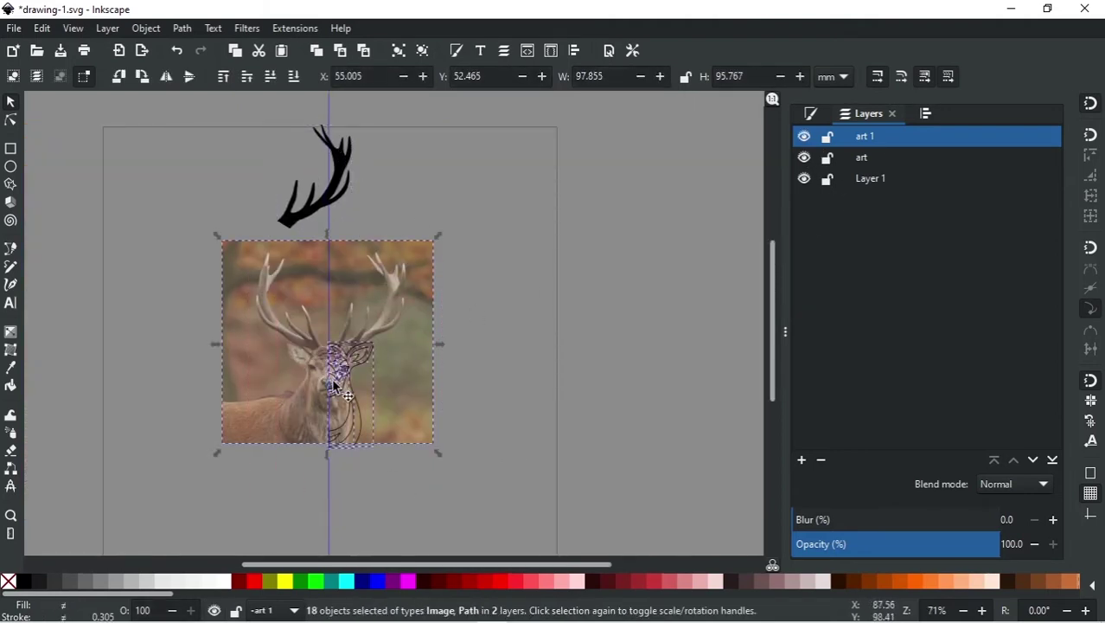
{"action": "left_click", "coordinate": [408, 313], "text": "shift"}
{"action": "left_click_drag", "start_coordinate": [396, 367], "coordinate": [538, 397]}
{"action": "key", "text": "ctrl+z"}
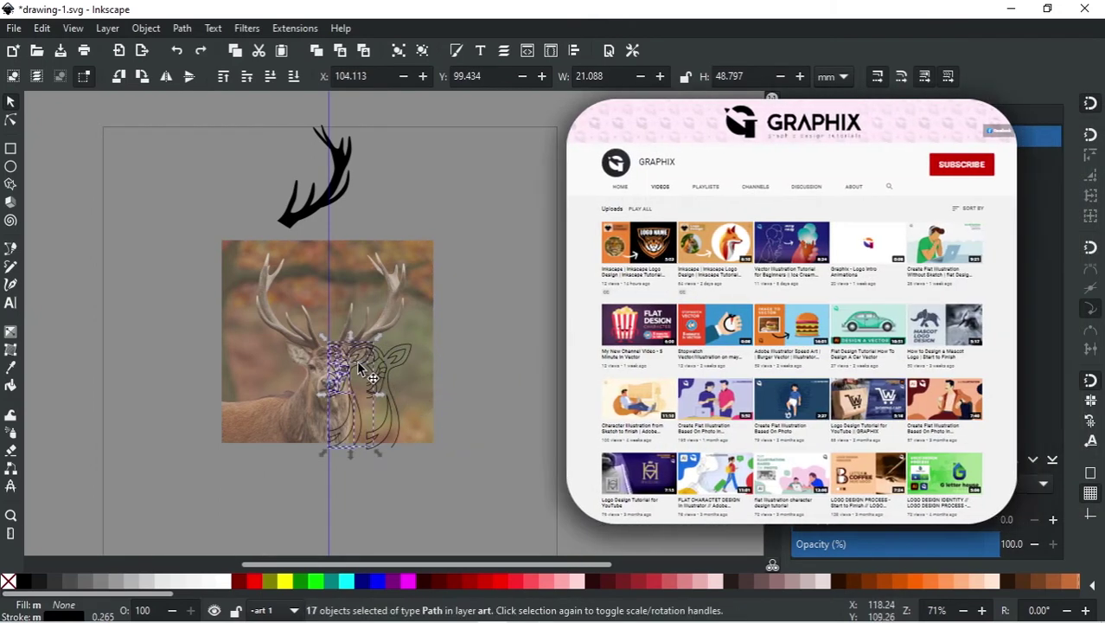
{"action": "left_click_drag", "start_coordinate": [344, 372], "coordinate": [540, 364]}
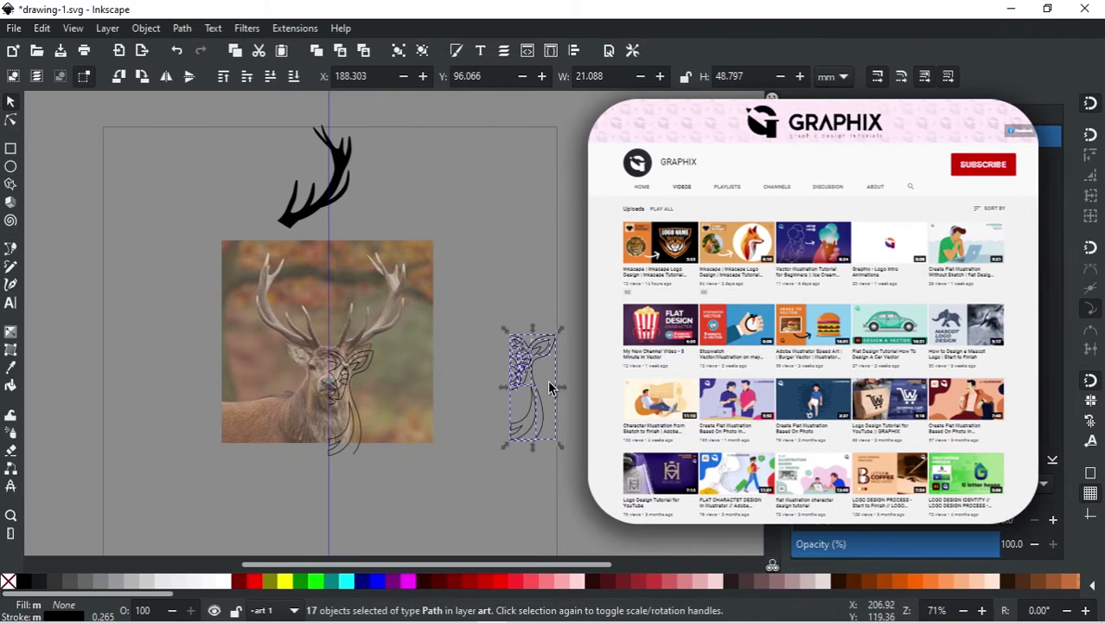
{"action": "key", "text": "space"}
{"action": "left_click_drag", "start_coordinate": [221, 345], "coordinate": [342, 332]}
{"action": "left_click", "coordinate": [293, 365]}
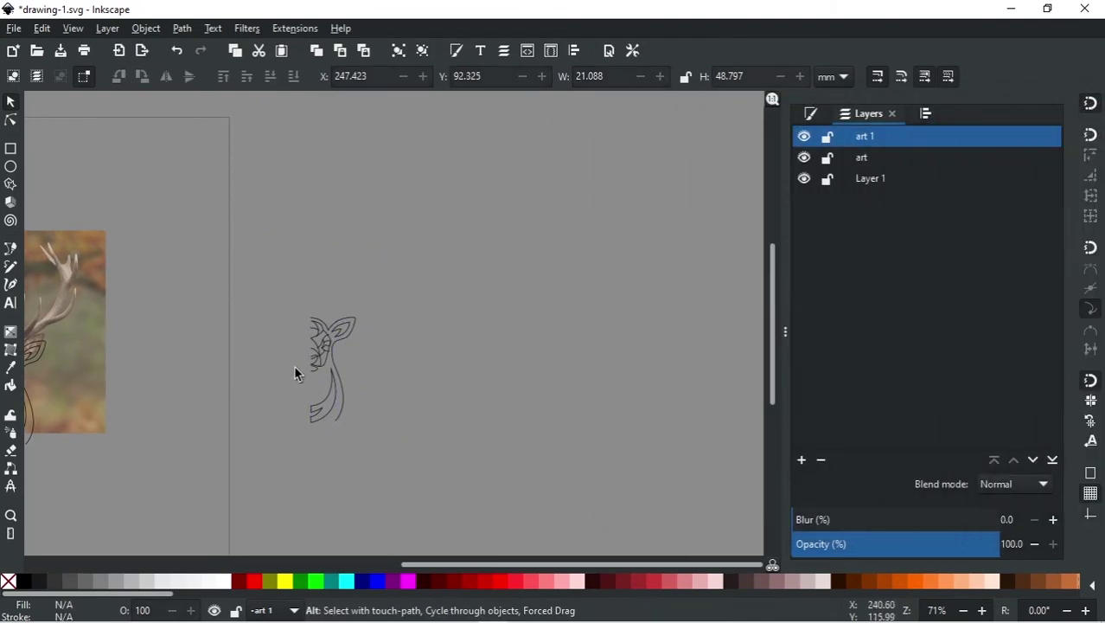
{"action": "scroll", "coordinate": [243, 408], "scroll_direction": "up", "scroll_amount": 2}
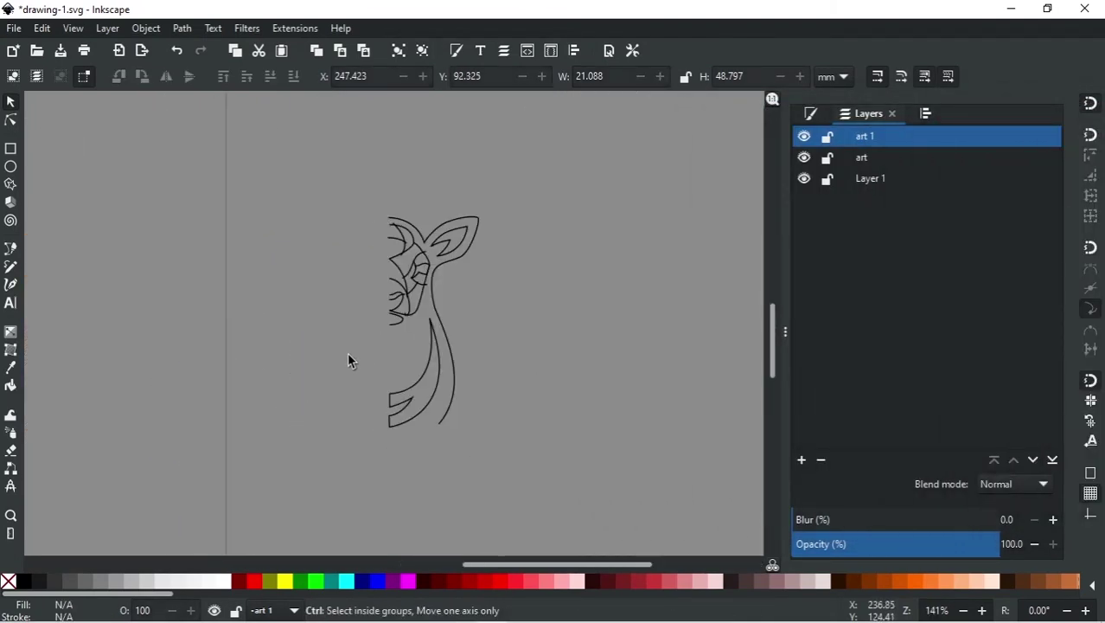
- Draw a straight vertical line along the head's open edge and select it with the outline
{"action": "left_click", "coordinate": [11, 250]}
{"action": "left_click", "coordinate": [392, 192]}
{"action": "left_click", "coordinate": [412, 460]}
{"action": "key", "text": "s"}
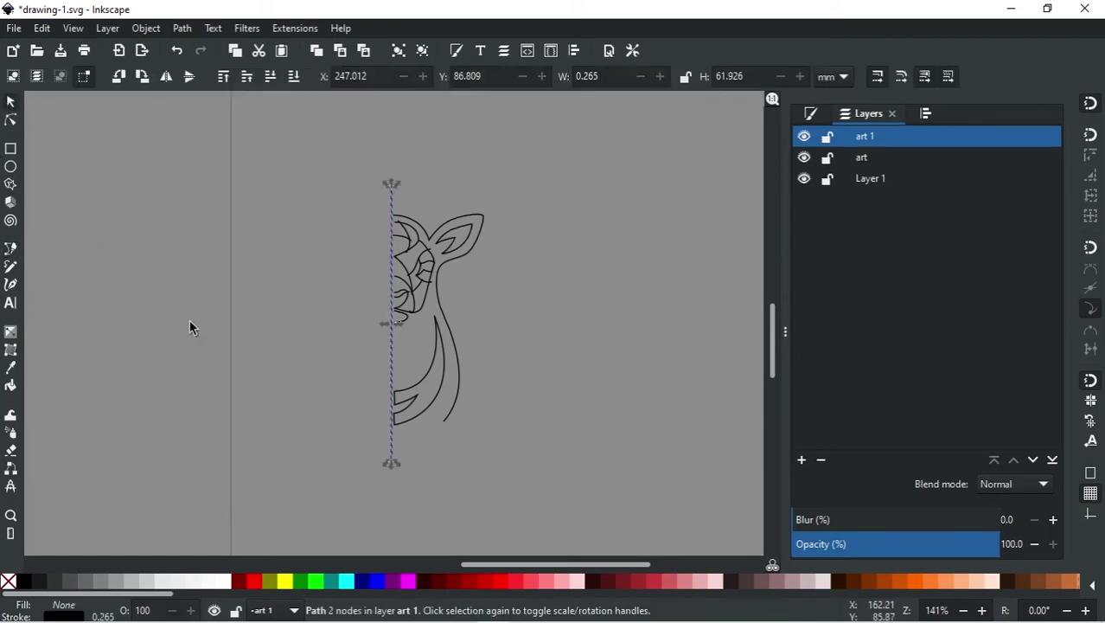
{"action": "scroll", "coordinate": [349, 237], "scroll_direction": "up", "scroll_amount": 10}
{"action": "left_click_drag", "start_coordinate": [418, 270], "coordinate": [494, 286]}
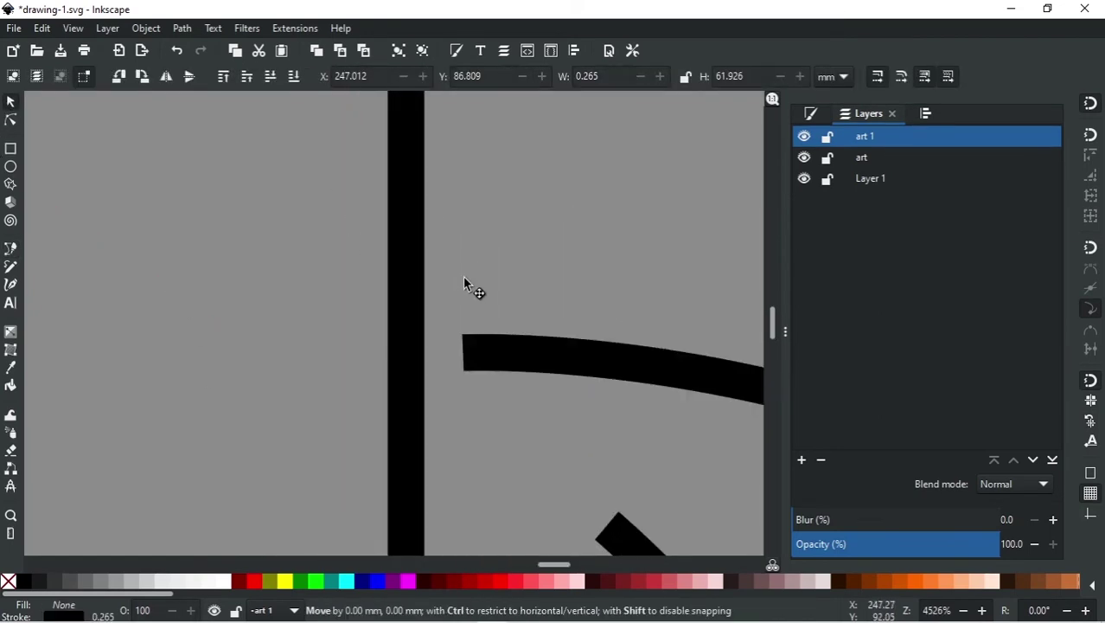
{"action": "key", "text": "5"}
{"action": "key", "text": "ctrl+alt+a"}
- Combine the vertical line and deer outline into one path
{"action": "key", "text": "3"}
{"action": "left_click", "coordinate": [182, 28]}
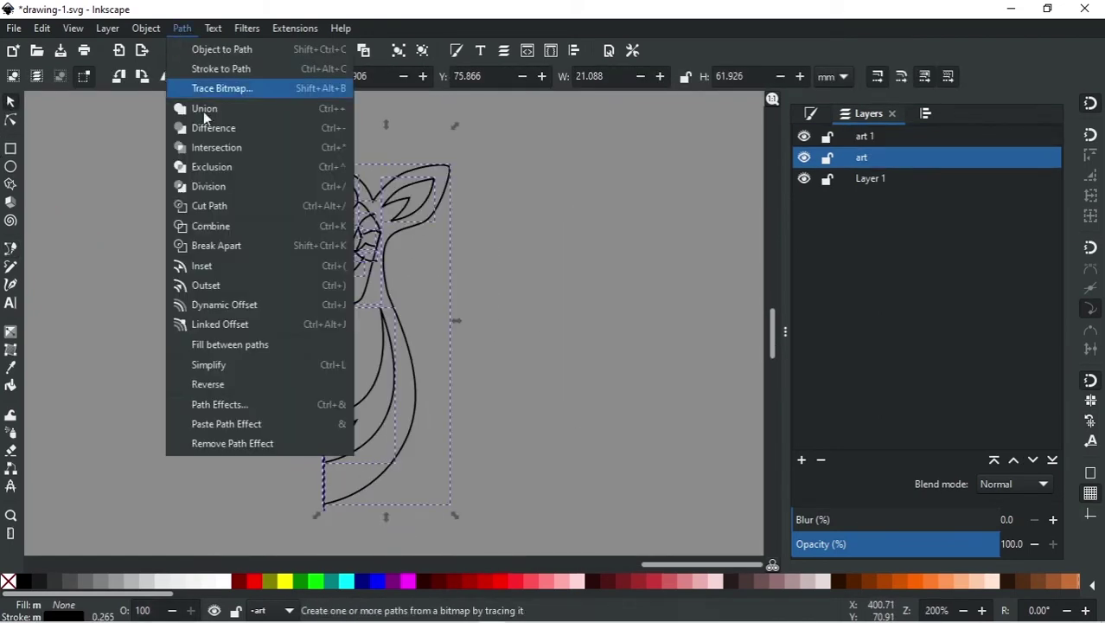
{"action": "left_click", "coordinate": [239, 230]}
{"action": "key", "text": "Escape"}
- Draw a dark red rectangle covering the half-head and lower it beneath the outline
{"action": "left_click", "coordinate": [10, 150]}
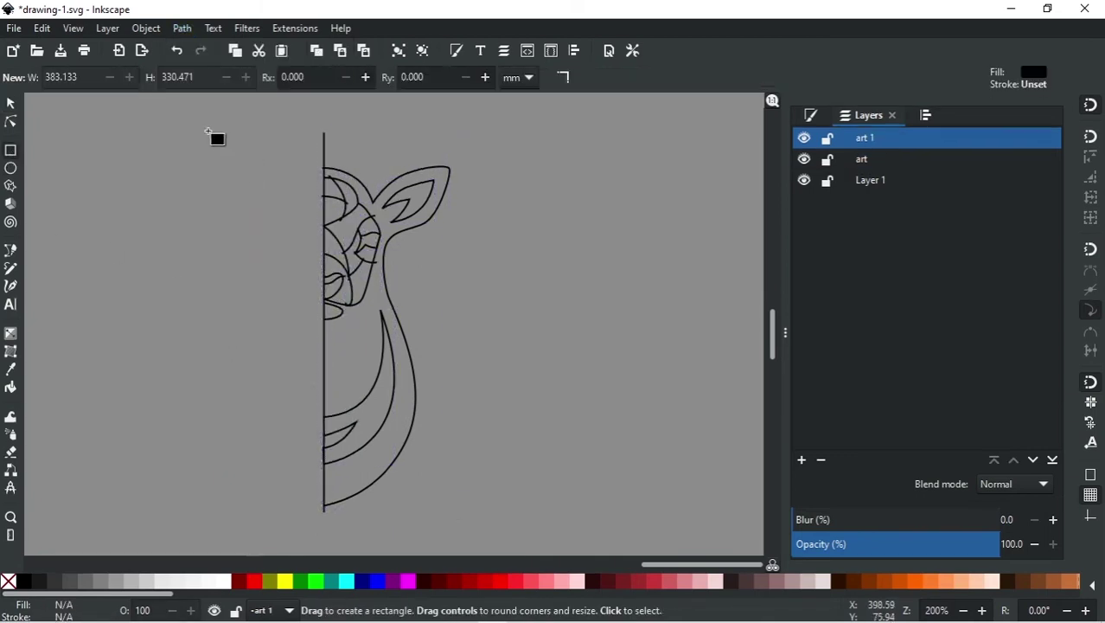
{"action": "left_click_drag", "start_coordinate": [209, 124], "coordinate": [532, 523]}
{"action": "left_click", "coordinate": [466, 581]}
{"action": "left_click", "coordinate": [10, 102]}
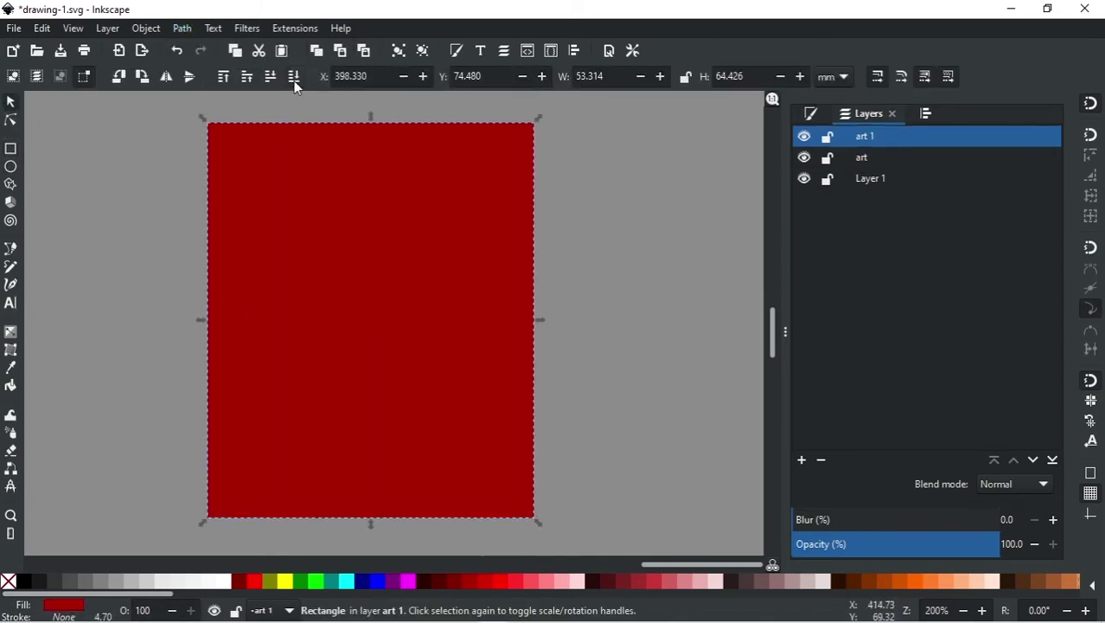
{"action": "left_click", "coordinate": [293, 77]}
{"action": "key", "text": "Escape"}
- Divide the rectangle by the outline and delete the leftover background piece
{"action": "left_click", "coordinate": [413, 408]}
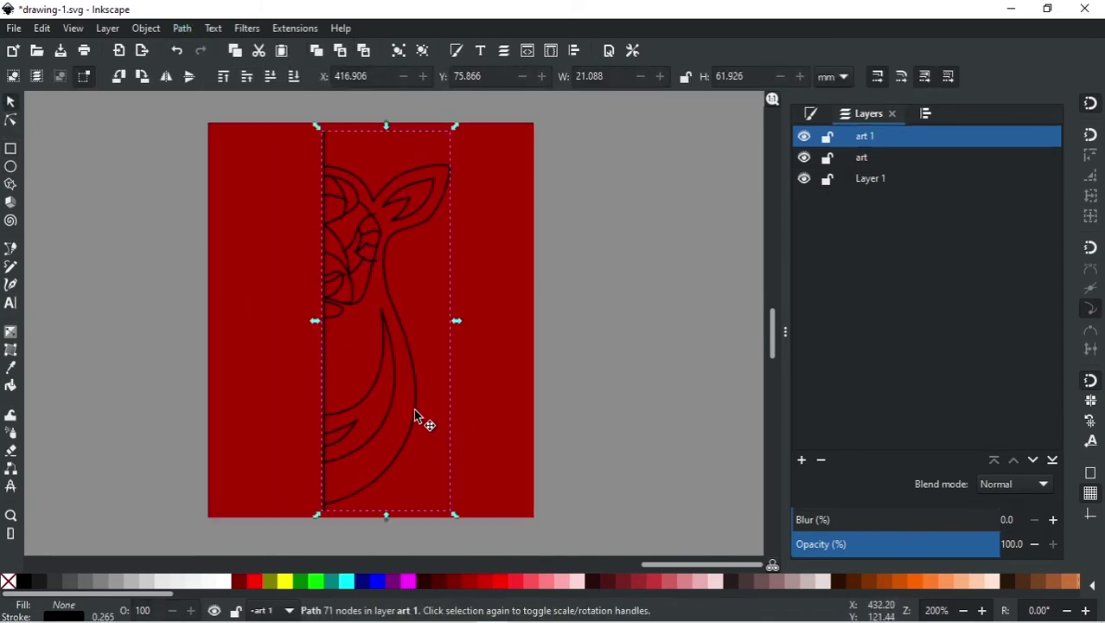
{"action": "left_click", "coordinate": [505, 217], "text": "shift"}
{"action": "left_click", "coordinate": [146, 30]}
{"action": "mouse_move", "coordinate": [181, 29]}
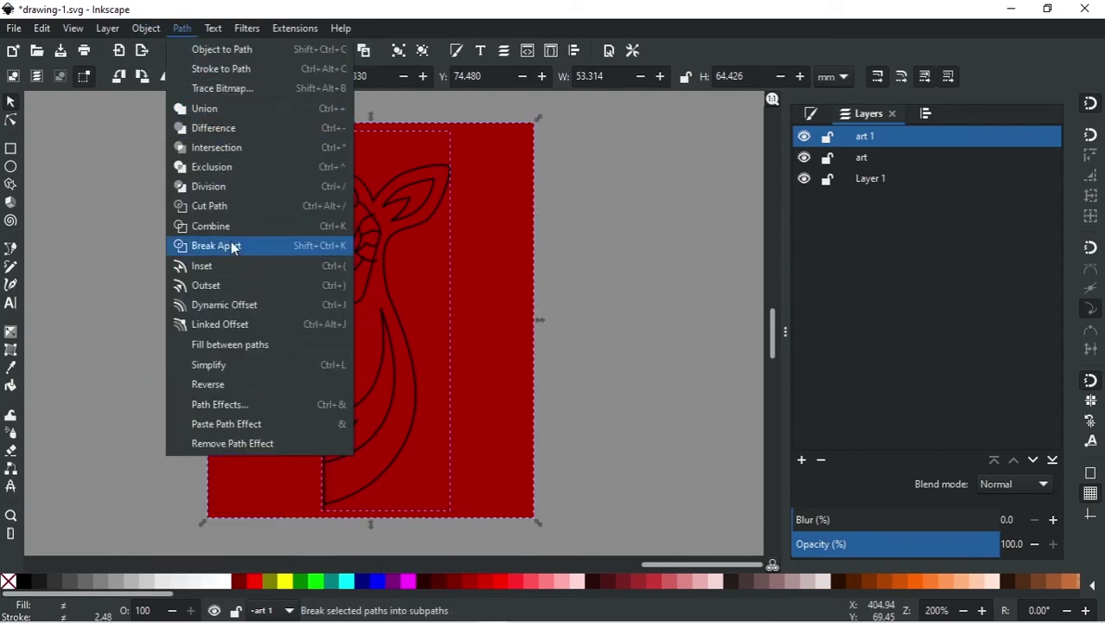
{"action": "left_click", "coordinate": [237, 186]}
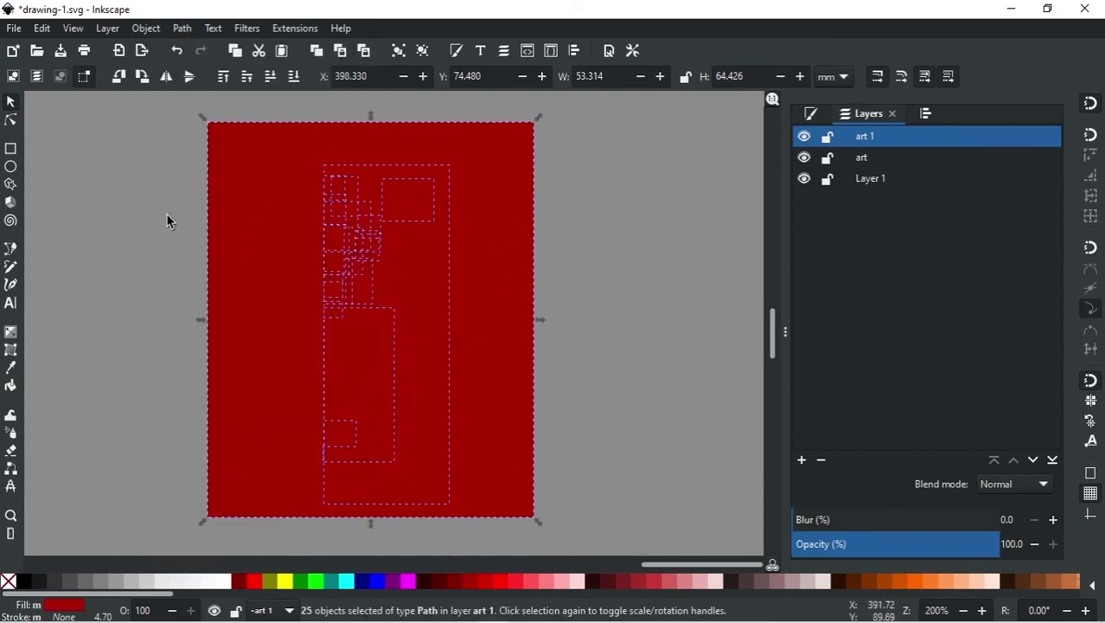
{"action": "left_click", "coordinate": [168, 219]}
{"action": "left_click", "coordinate": [479, 173]}
{"action": "key", "text": "Delete"}
- Give the deer pieces a light stroke and position the antler on top of the head
{"action": "left_click_drag", "start_coordinate": [235, 112], "coordinate": [524, 519]}
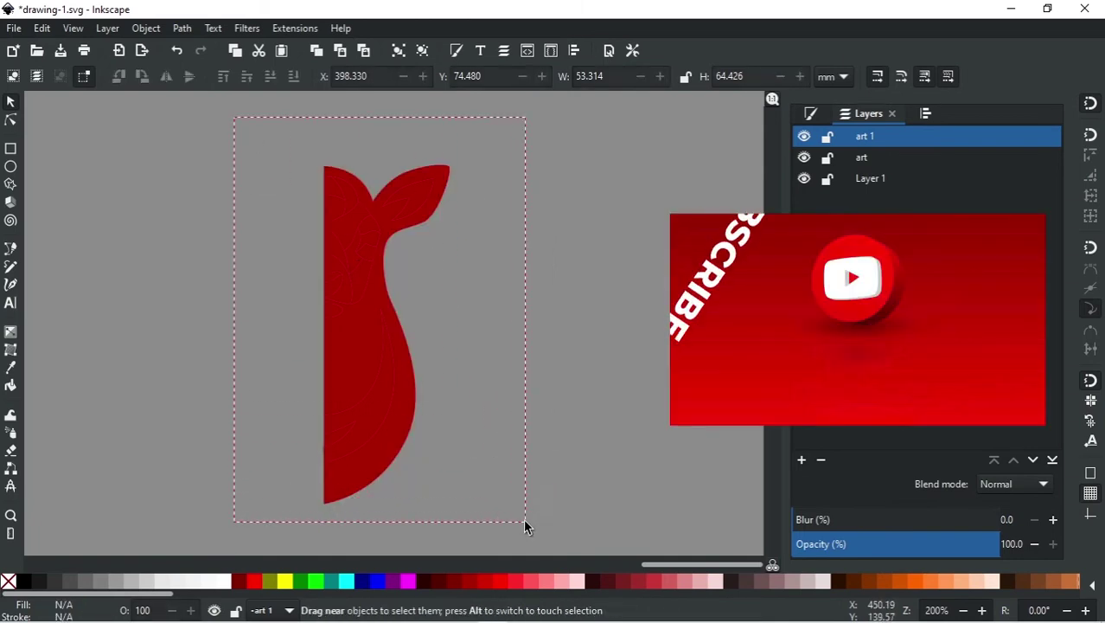
{"action": "right_click", "coordinate": [202, 581]}
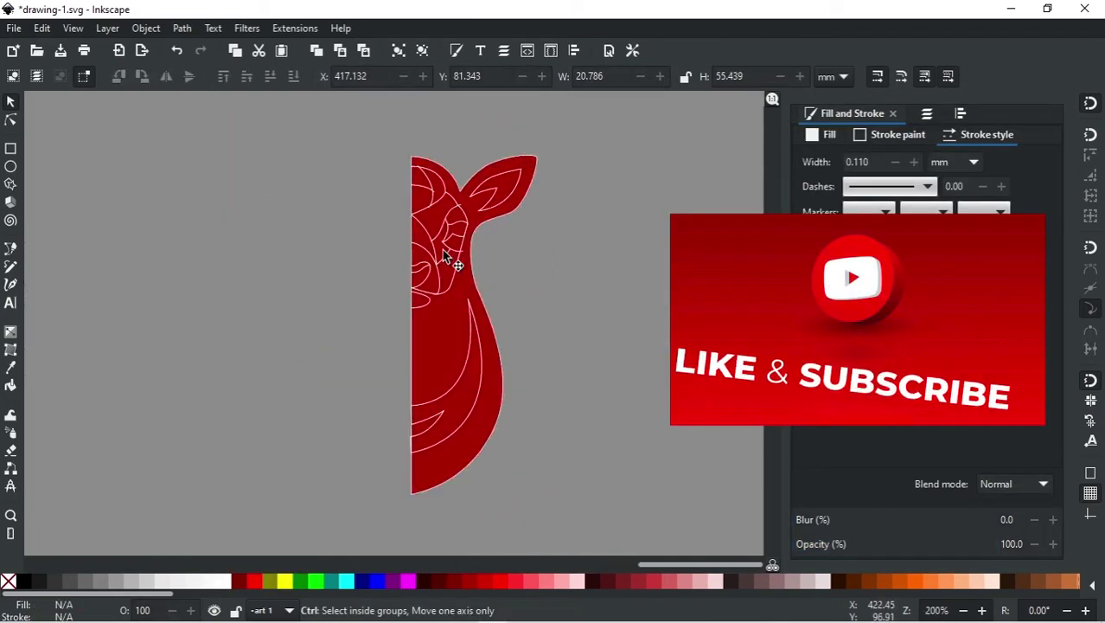
{"action": "left_click_drag", "start_coordinate": [297, 206], "coordinate": [468, 273]}
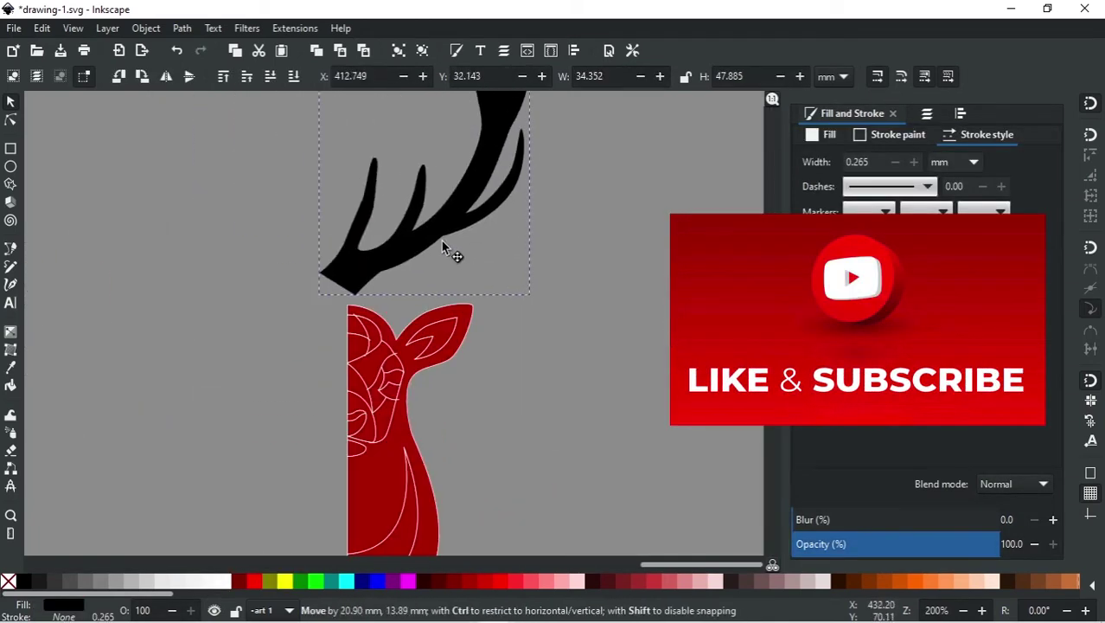
{"action": "scroll", "coordinate": [389, 294], "scroll_direction": "up", "scroll_amount": 2}
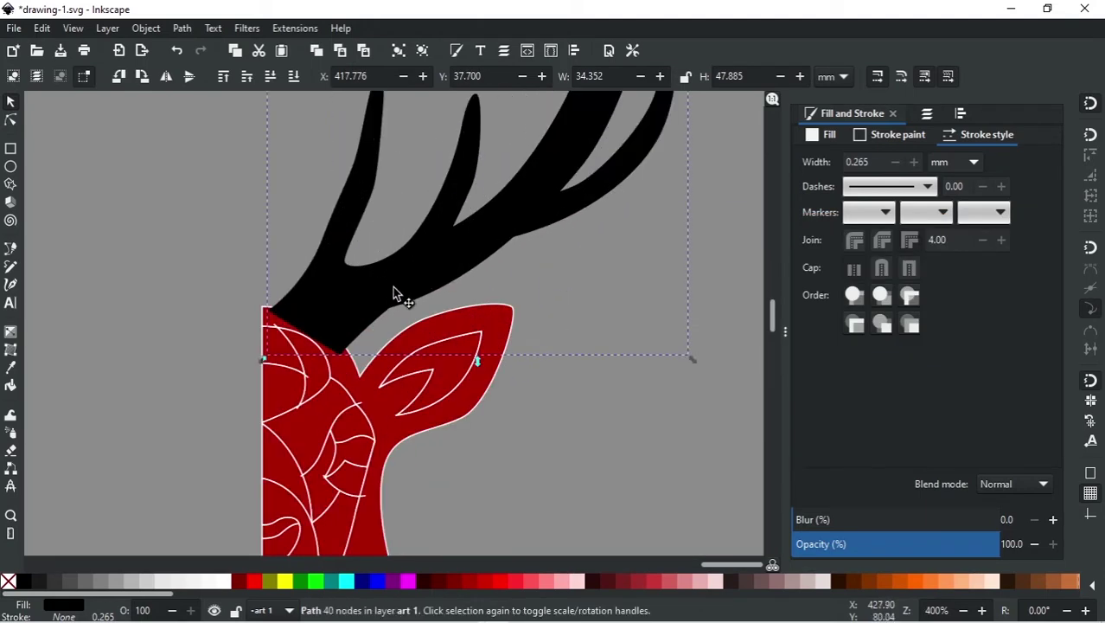
{"action": "left_click_drag", "start_coordinate": [399, 296], "coordinate": [397, 295]}
{"action": "scroll", "coordinate": [373, 309], "scroll_direction": "down", "scroll_amount": 2}
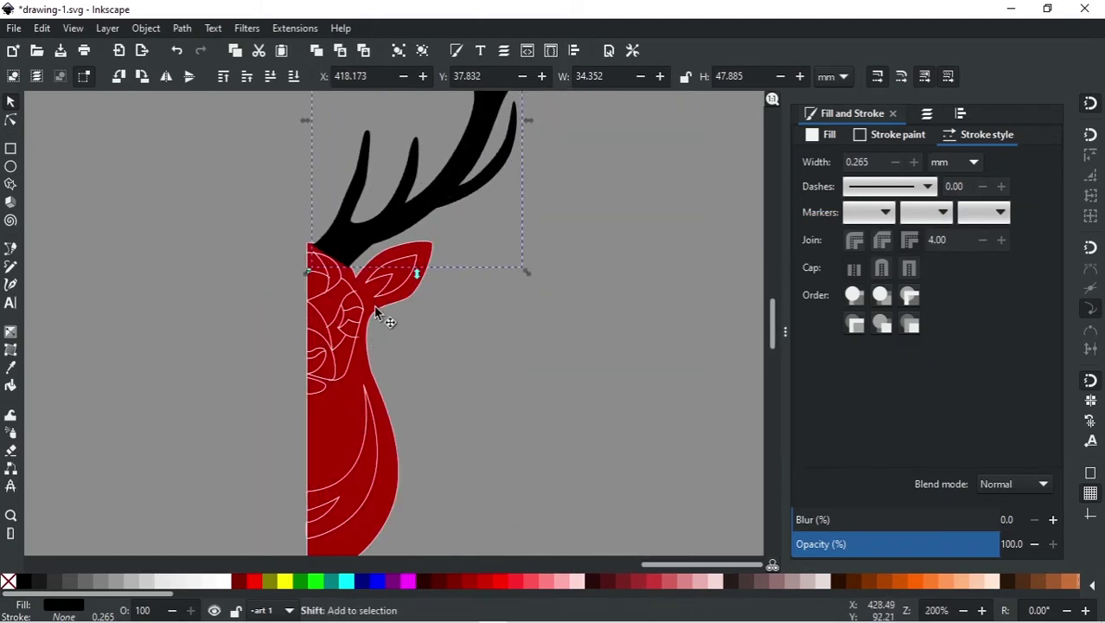
- Union the antler and head into a single shape
{"action": "left_click", "coordinate": [375, 313], "text": "shift"}
{"action": "key", "text": "ctrl+plus"}
{"action": "scroll", "coordinate": [156, 380], "scroll_direction": "down", "scroll_amount": 1}
{"action": "left_click", "coordinate": [11, 366]}
- Fill the deer dark brown and the inner ear orange from the swatches
{"action": "left_click", "coordinate": [604, 173]}
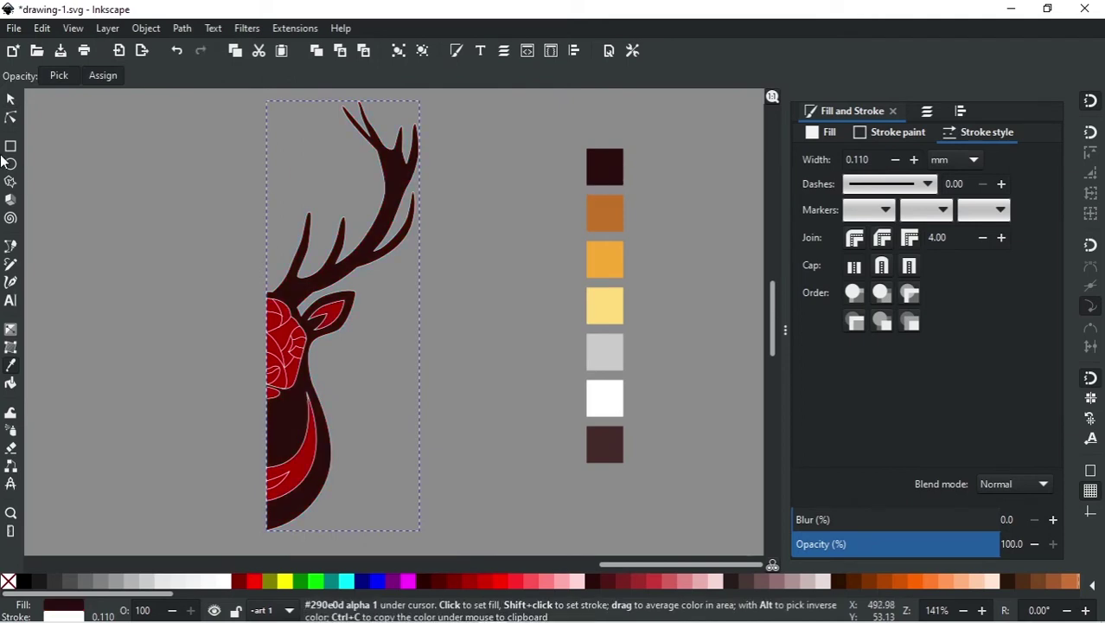
{"action": "key", "text": "s"}
{"action": "left_click", "coordinate": [74, 203]}
{"action": "left_click", "coordinate": [338, 324]}
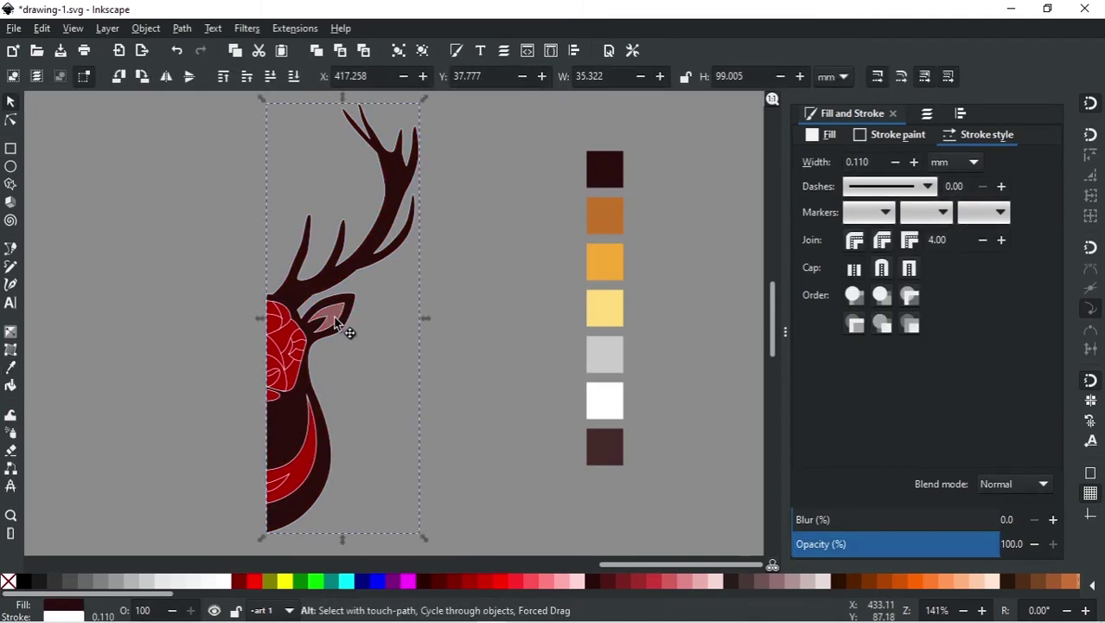
{"action": "left_click", "coordinate": [349, 329], "text": "alt"}
{"action": "left_click", "coordinate": [11, 366]}
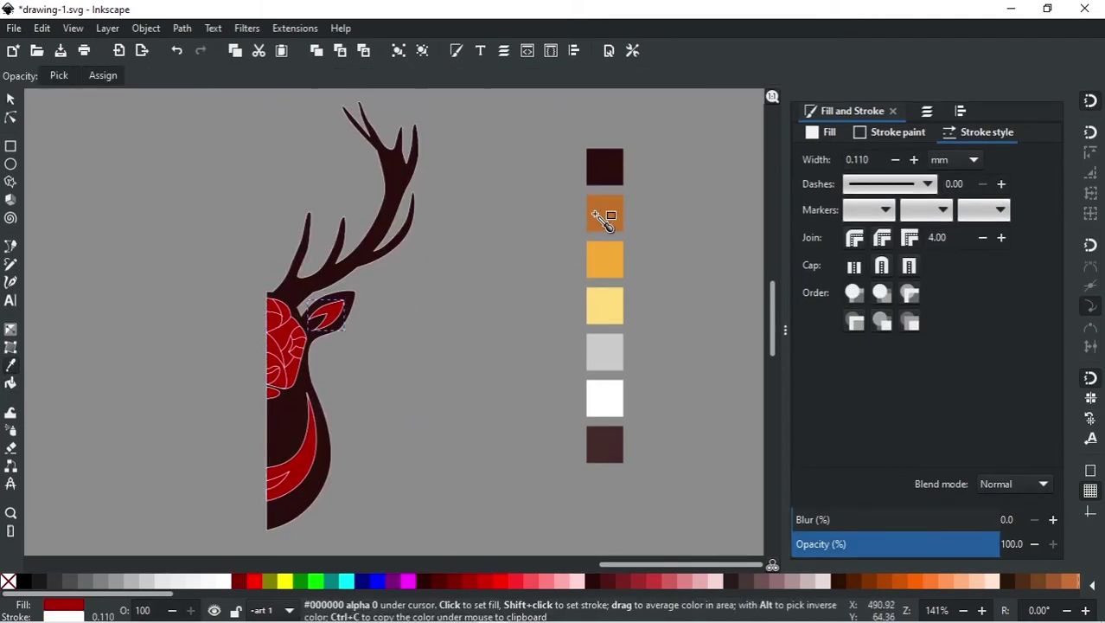
{"action": "left_click", "coordinate": [604, 216]}
{"action": "key", "text": "s"}
{"action": "key", "text": "Escape"}
- Fill the lower neck stripe with the orange swatch
{"action": "left_click", "coordinate": [325, 412]}
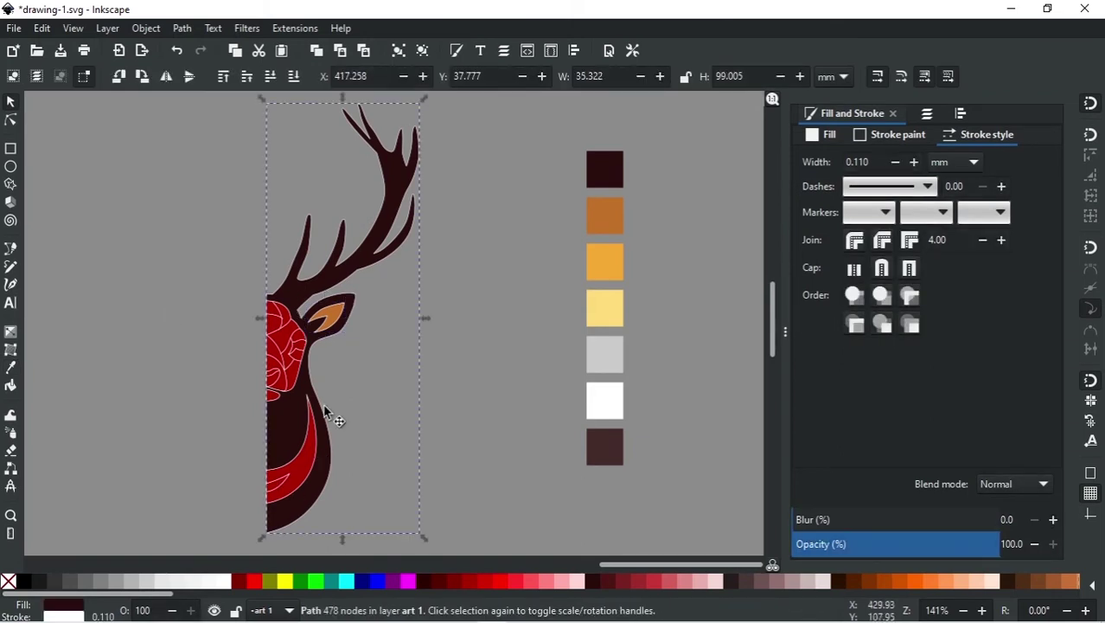
{"action": "left_click", "coordinate": [304, 460], "text": "alt"}
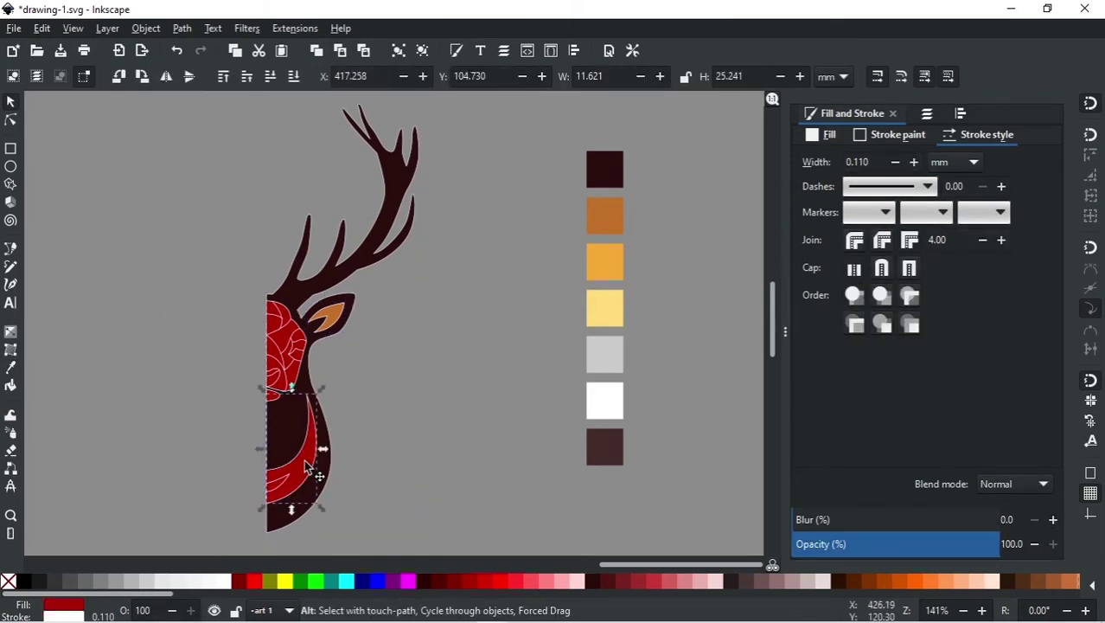
{"action": "left_click", "coordinate": [10, 365]}
{"action": "left_click", "coordinate": [604, 216]}
{"action": "key", "text": "s"}
{"action": "key", "text": "Escape"}
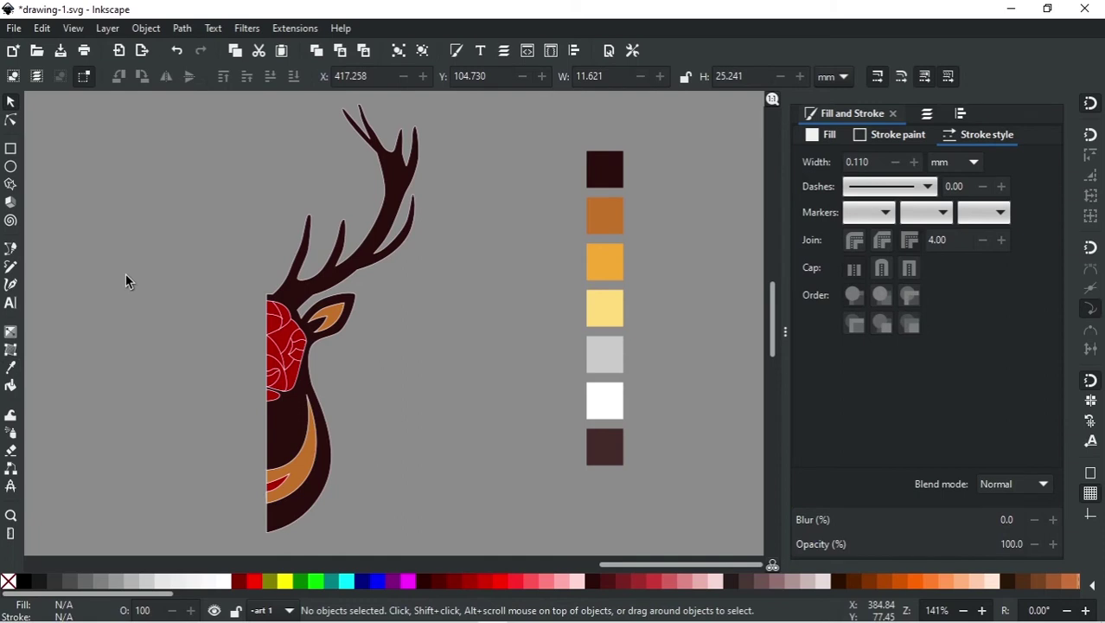
- Move all seven colour swatches closer beside the deer
{"action": "left_click_drag", "start_coordinate": [518, 143], "coordinate": [640, 476]}
{"action": "left_click_drag", "start_coordinate": [616, 308], "coordinate": [466, 381]}
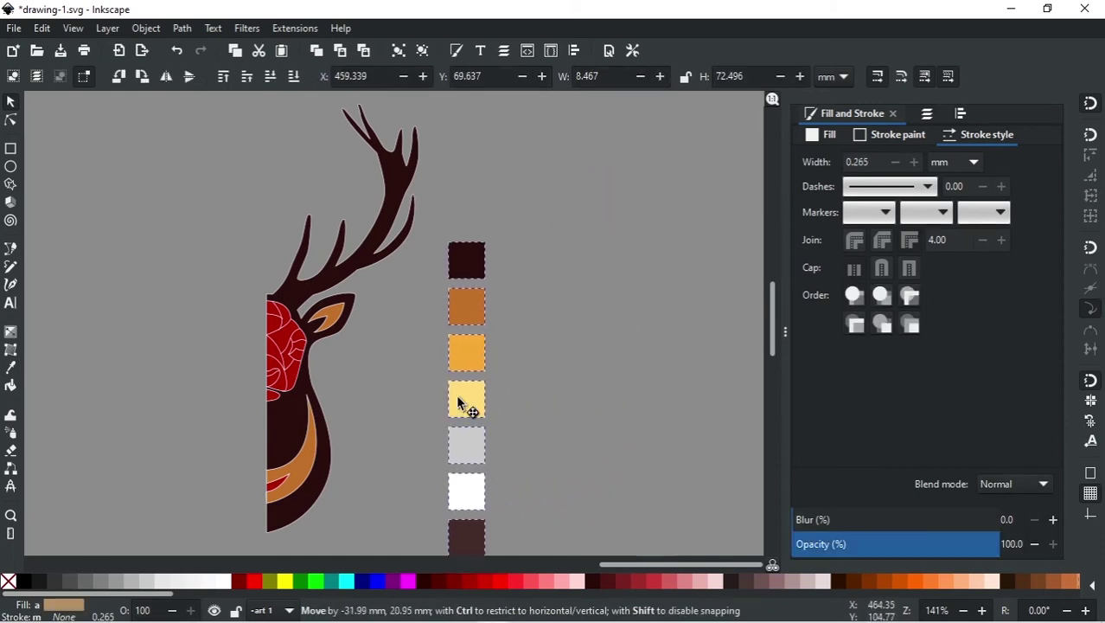
{"action": "left_click", "coordinate": [313, 346]}
{"action": "scroll", "coordinate": [320, 357], "scroll_direction": "up", "scroll_amount": 1, "text": "ctrl"}
- Fill two red muzzle pieces with white and light grey
{"action": "scroll", "coordinate": [298, 380], "scroll_direction": "up", "scroll_amount": 1, "text": "ctrl"}
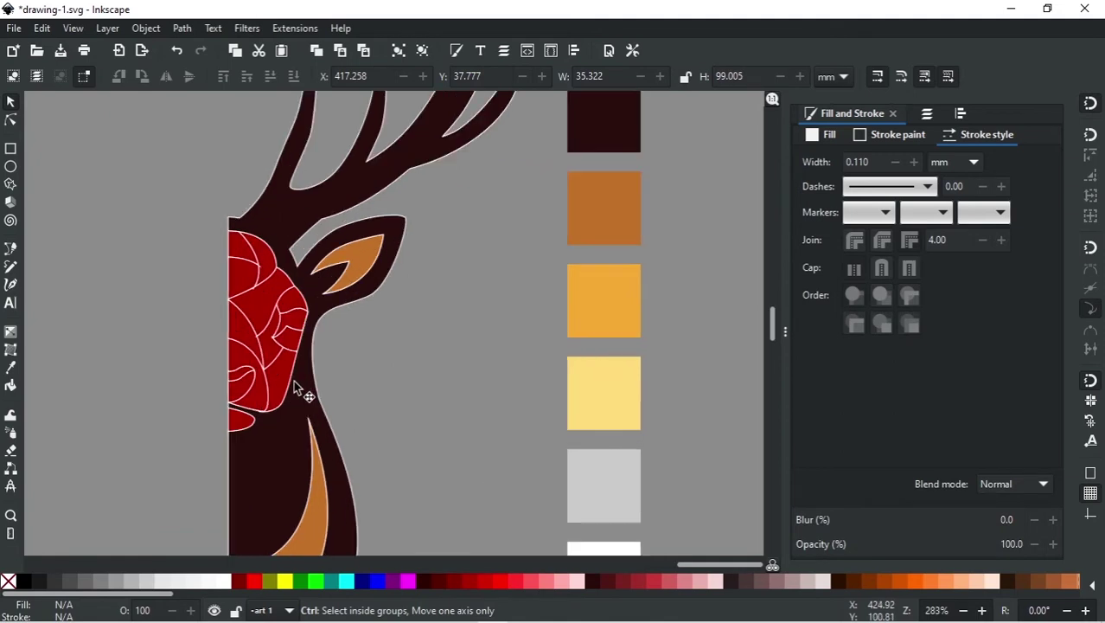
{"action": "left_click", "coordinate": [234, 351]}
{"action": "left_click", "coordinate": [11, 368]}
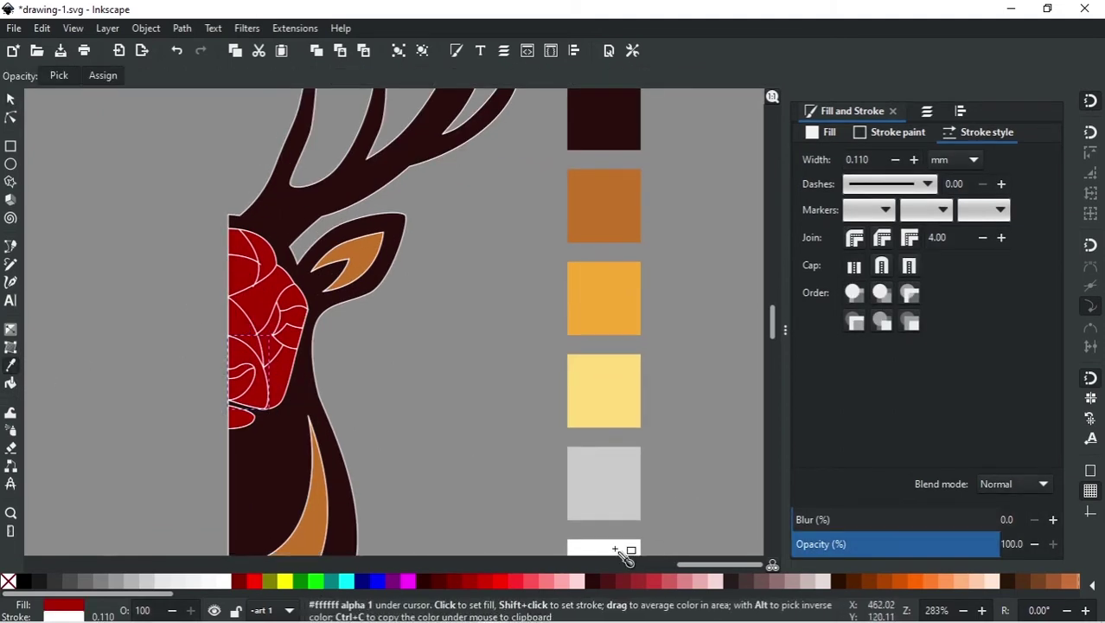
{"action": "left_click", "coordinate": [627, 547]}
{"action": "left_click", "coordinate": [10, 102]}
{"action": "left_click", "coordinate": [211, 343]}
{"action": "left_click", "coordinate": [240, 322]}
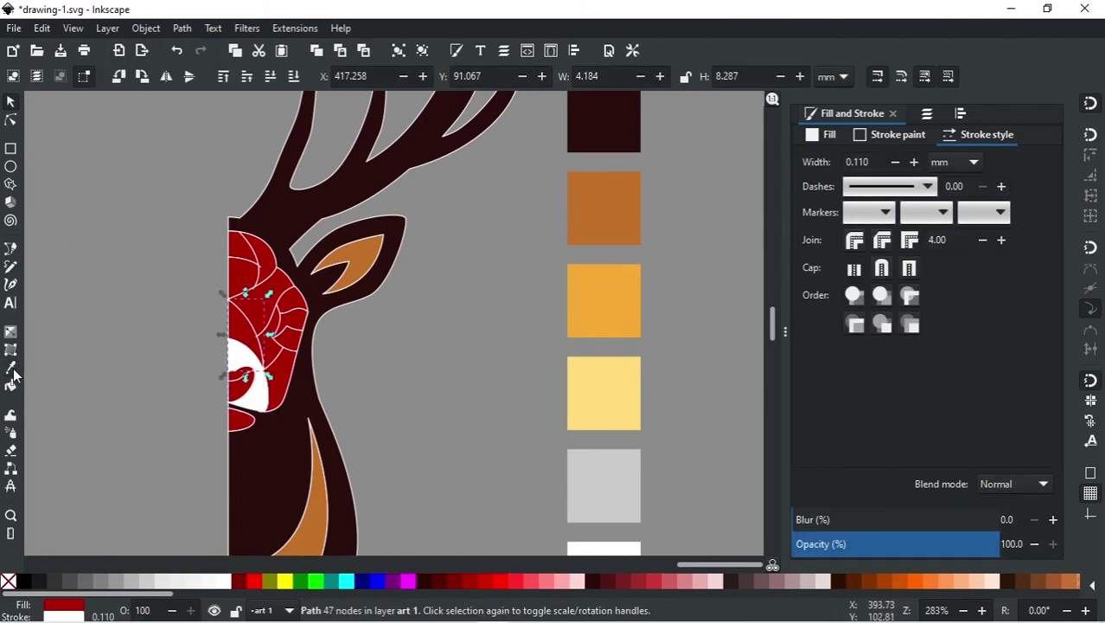
{"action": "left_click", "coordinate": [11, 368]}
{"action": "left_click", "coordinate": [587, 476]}
{"action": "left_click", "coordinate": [11, 102]}
{"action": "left_click", "coordinate": [118, 253]}
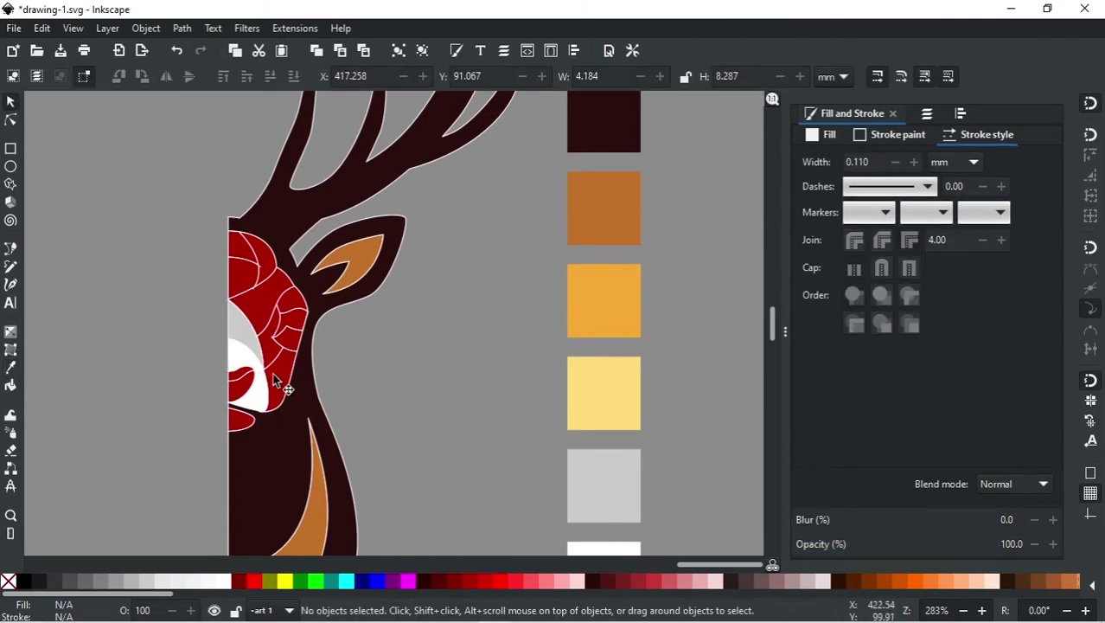
- Fill two red forehead pieces with the orange palette colours
{"action": "left_click", "coordinate": [264, 297]}
{"action": "left_click", "coordinate": [12, 368]}
{"action": "left_click", "coordinate": [585, 220]}
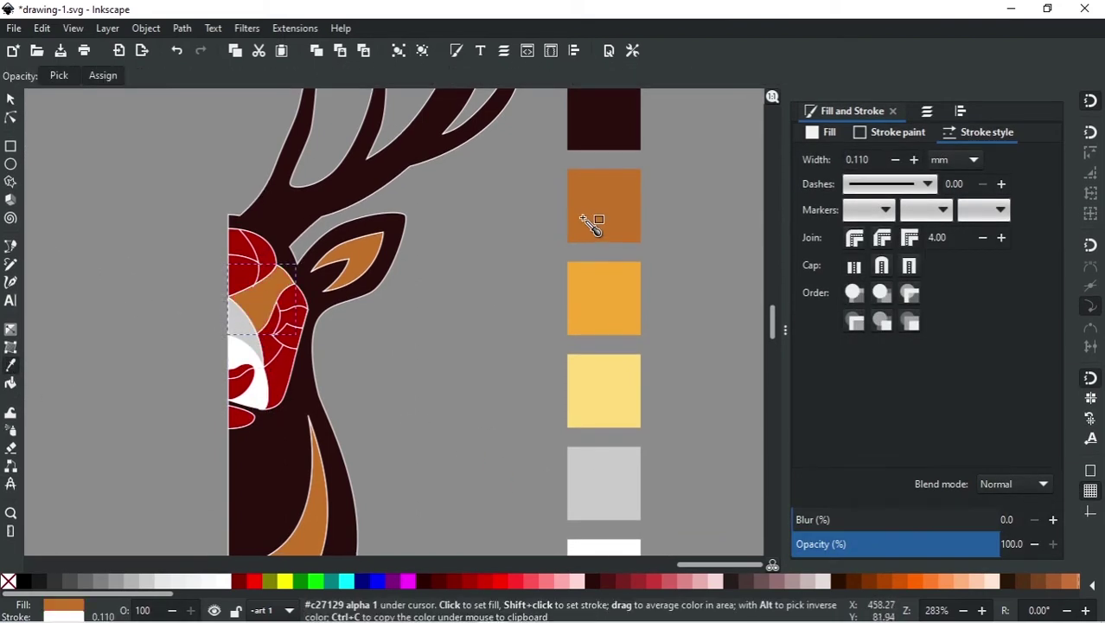
{"action": "key", "text": "s"}
{"action": "left_click", "coordinate": [144, 322]}
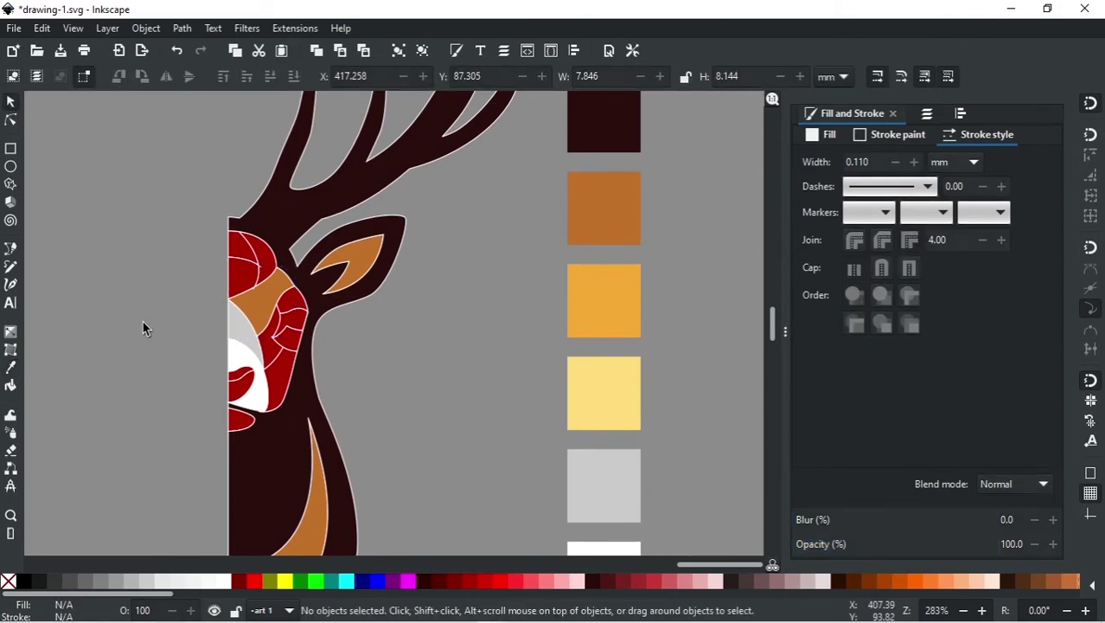
{"action": "left_click", "coordinate": [233, 275]}
{"action": "left_click", "coordinate": [11, 368]}
{"action": "left_click", "coordinate": [592, 306]}
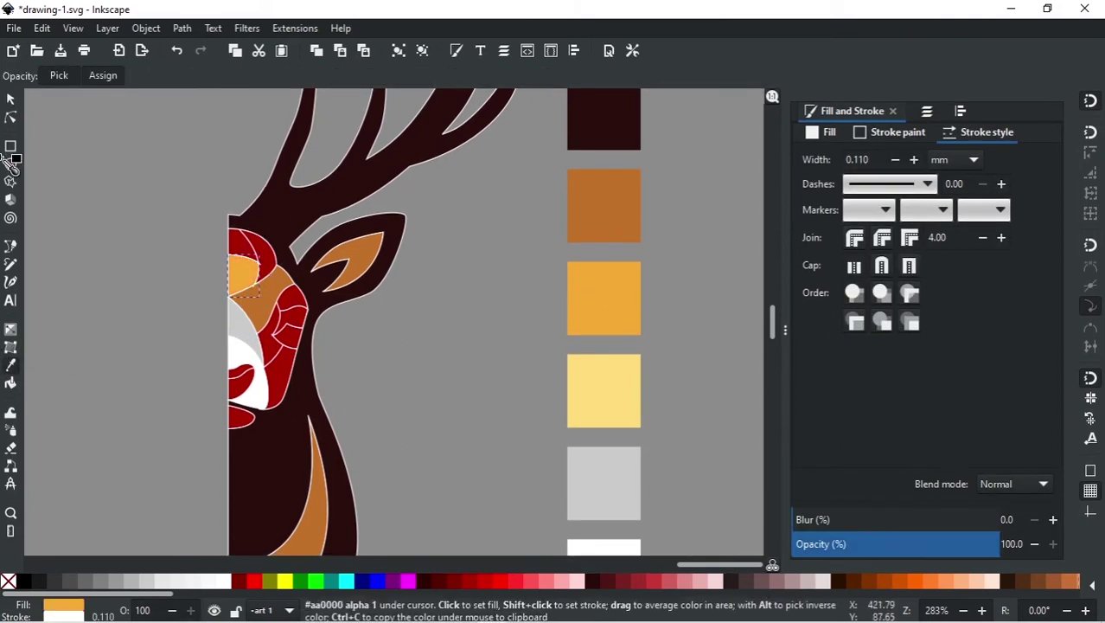
{"action": "key", "text": "s"}
{"action": "left_click", "coordinate": [114, 202]}
- Fill another face piece brown, then select the red cheek piece under the head shape
{"action": "left_click", "coordinate": [247, 273]}
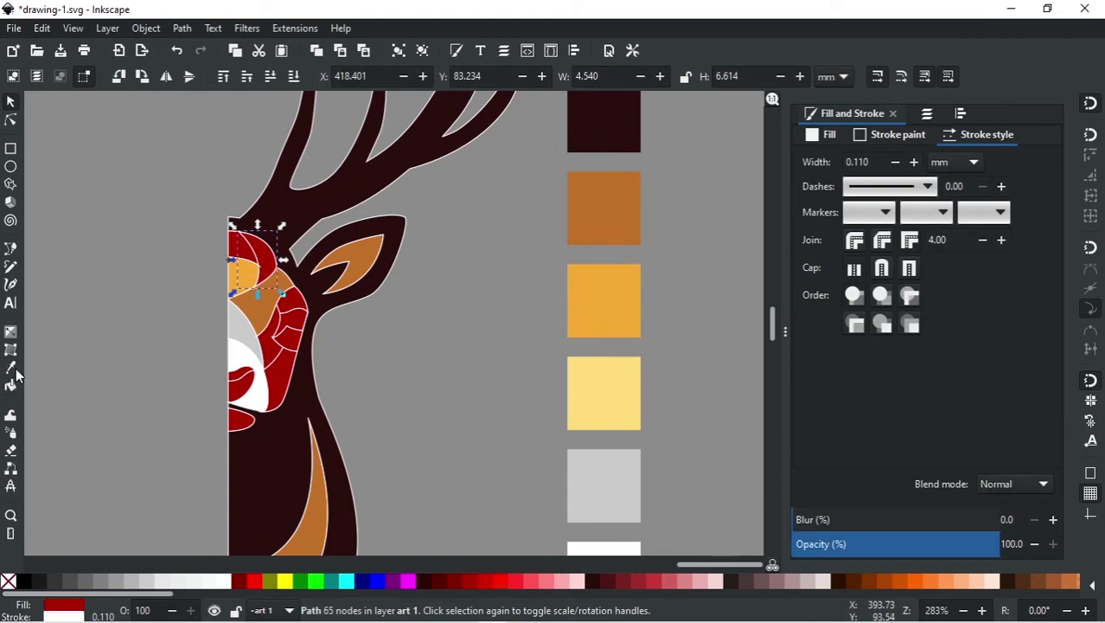
{"action": "left_click", "coordinate": [11, 368]}
{"action": "left_click", "coordinate": [600, 217]}
{"action": "key", "text": "minus"}
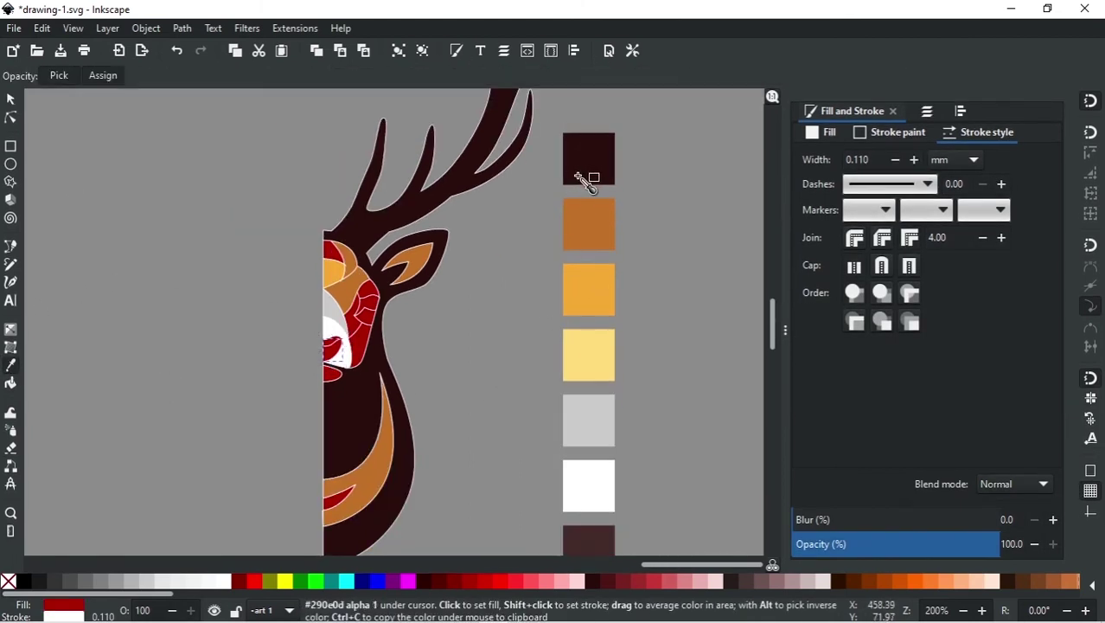
{"action": "key", "text": "s"}
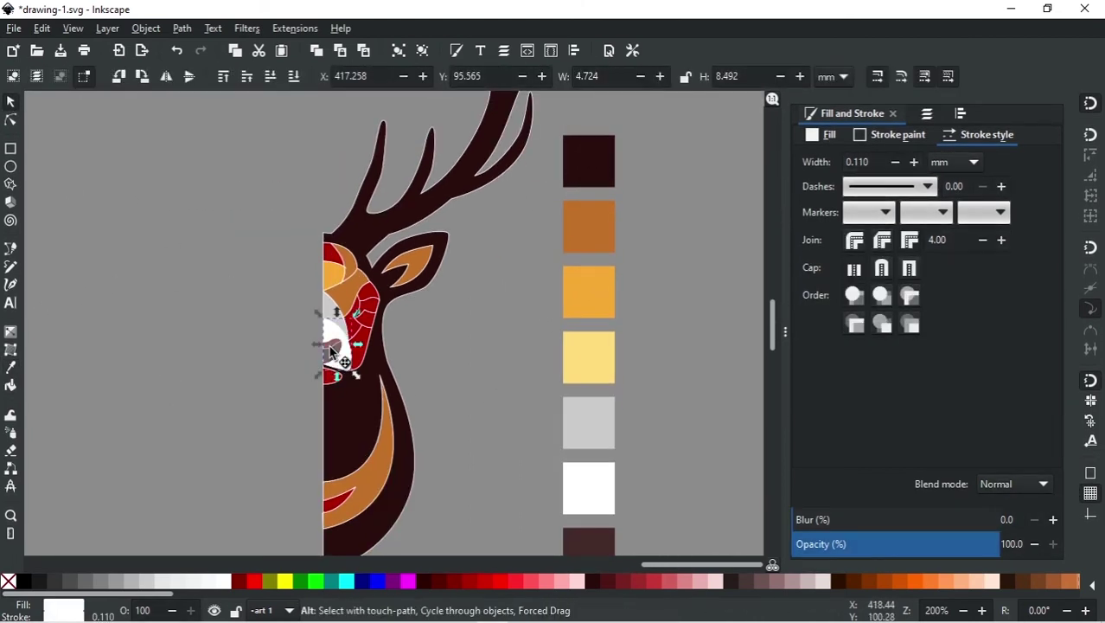
{"action": "left_click", "coordinate": [330, 350], "text": "alt"}
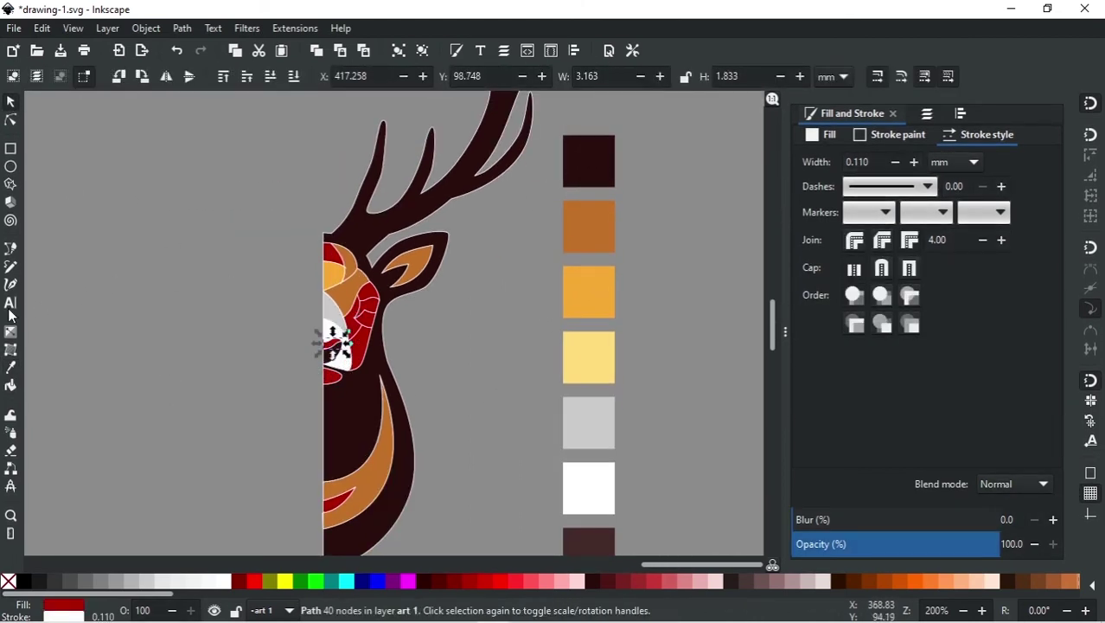
{"action": "left_click", "coordinate": [10, 370]}
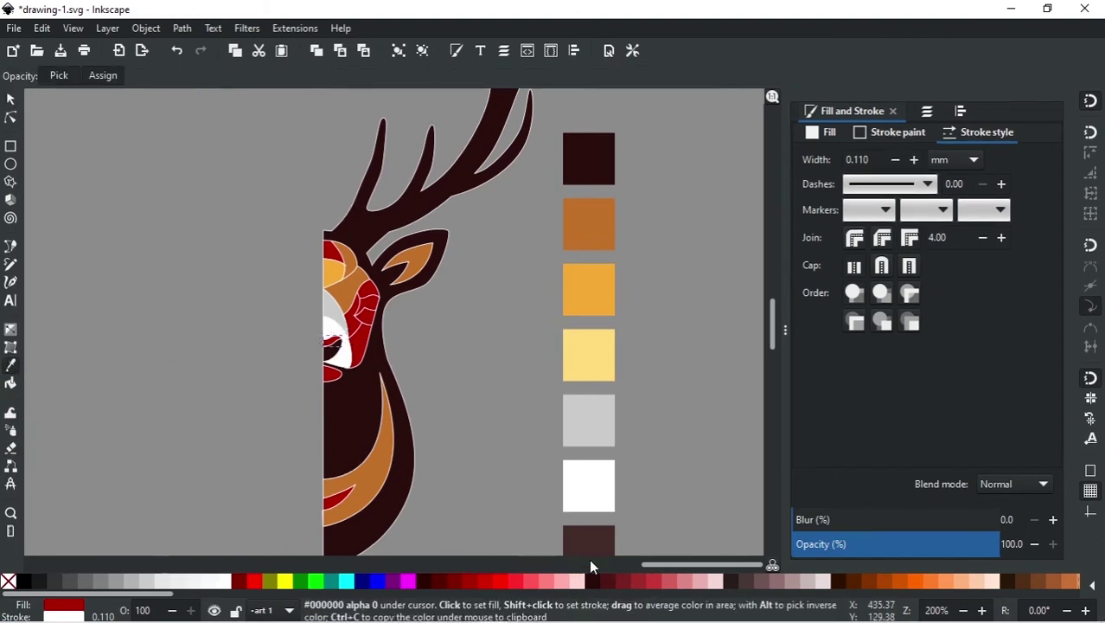
{"action": "left_click", "coordinate": [10, 102]}
{"action": "left_click", "coordinate": [377, 315]}
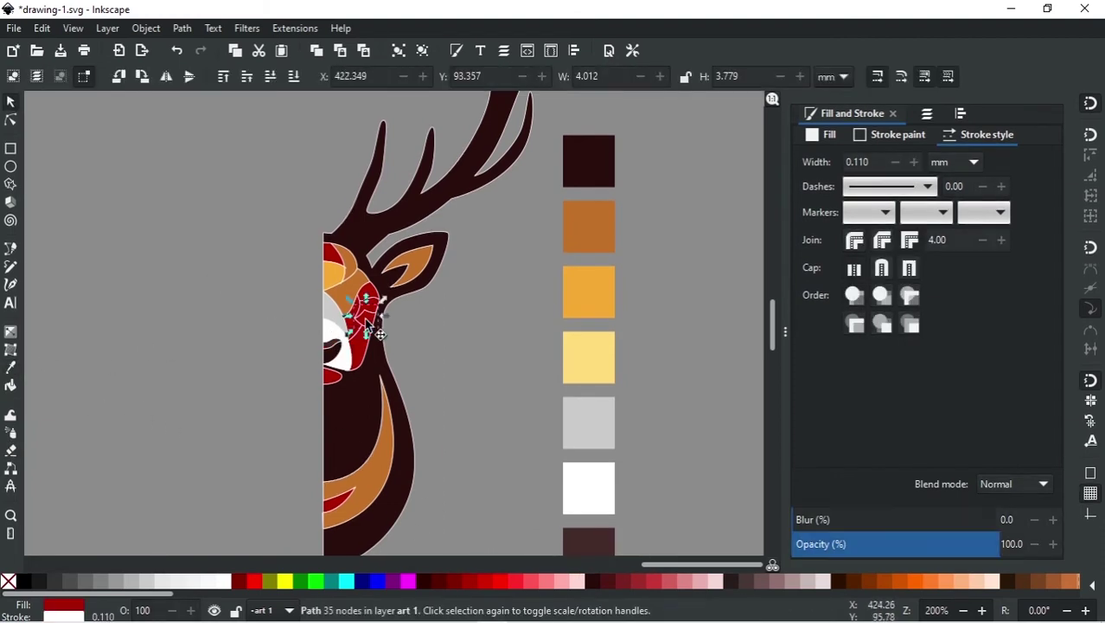
{"action": "key", "text": "Escape"}
{"action": "left_click", "coordinate": [378, 310]}
{"action": "left_click", "coordinate": [378, 316], "text": "alt"}
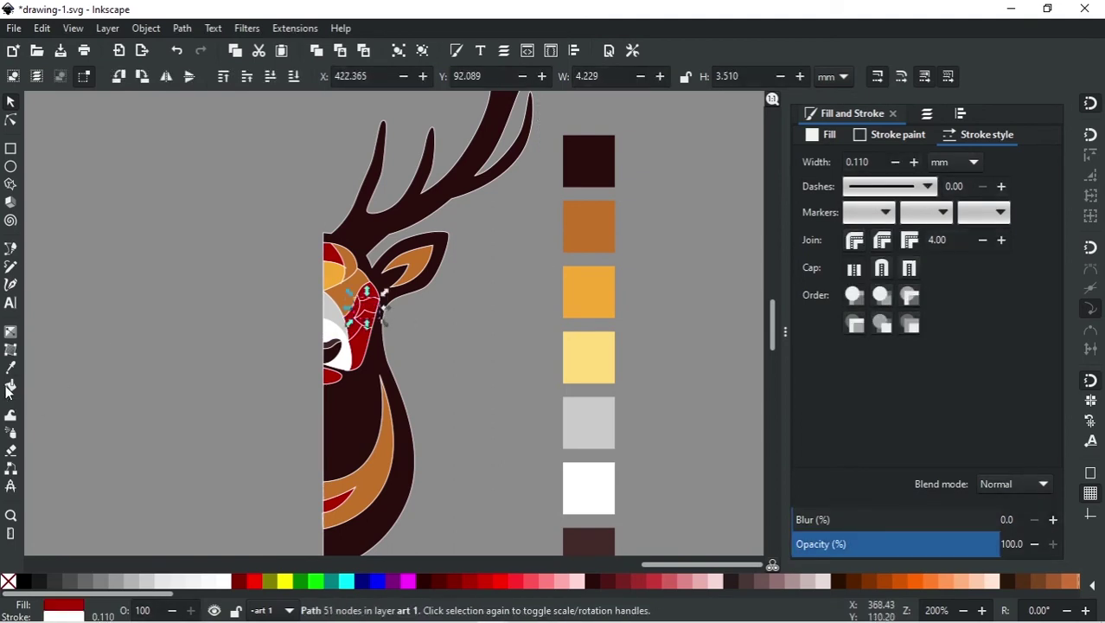
- Fill the small red cheek piece under the head shape with pale yellow
{"action": "key", "text": "d"}
{"action": "key", "text": "s"}
{"action": "left_click", "coordinate": [152, 262]}
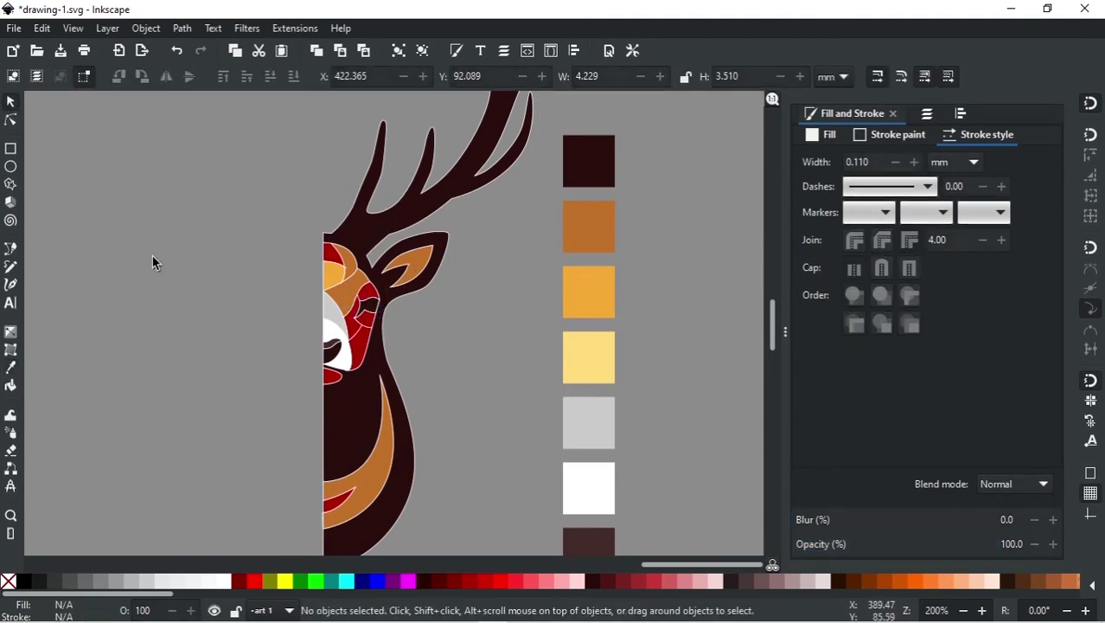
{"action": "left_click", "coordinate": [374, 302]}
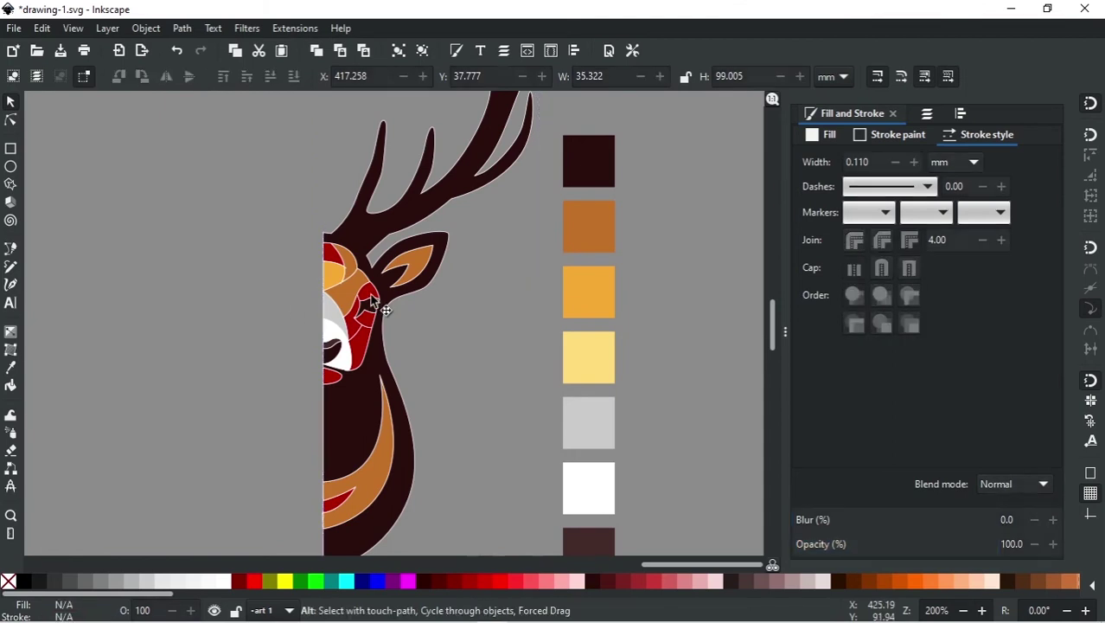
{"action": "left_click", "coordinate": [376, 304], "text": "alt"}
{"action": "key", "text": "d"}
{"action": "left_click", "coordinate": [589, 380]}
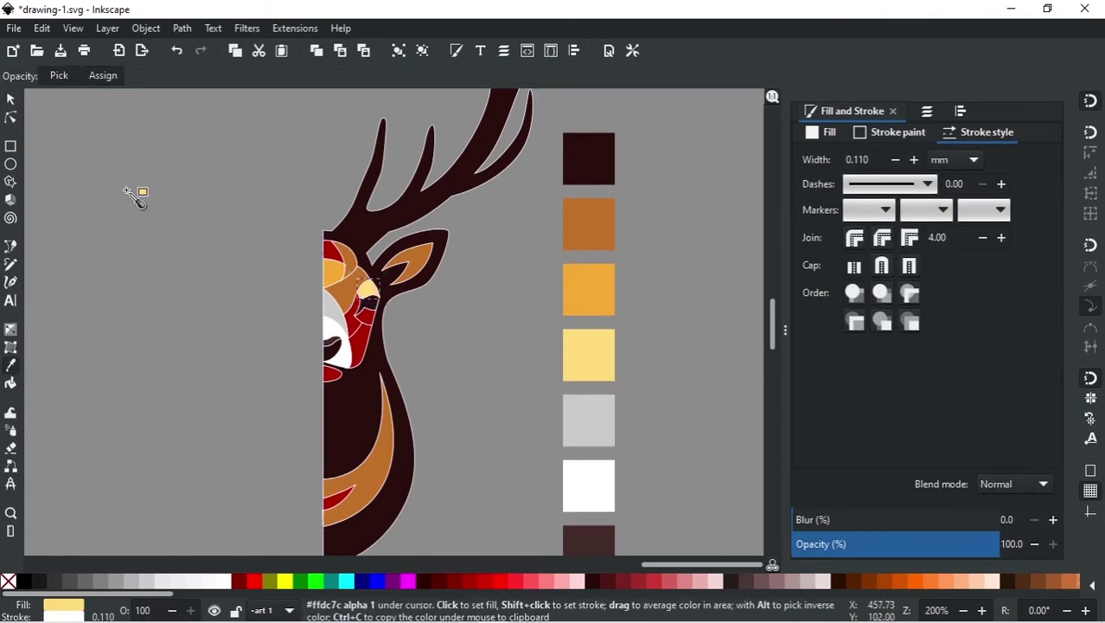
{"action": "left_click", "coordinate": [10, 101]}
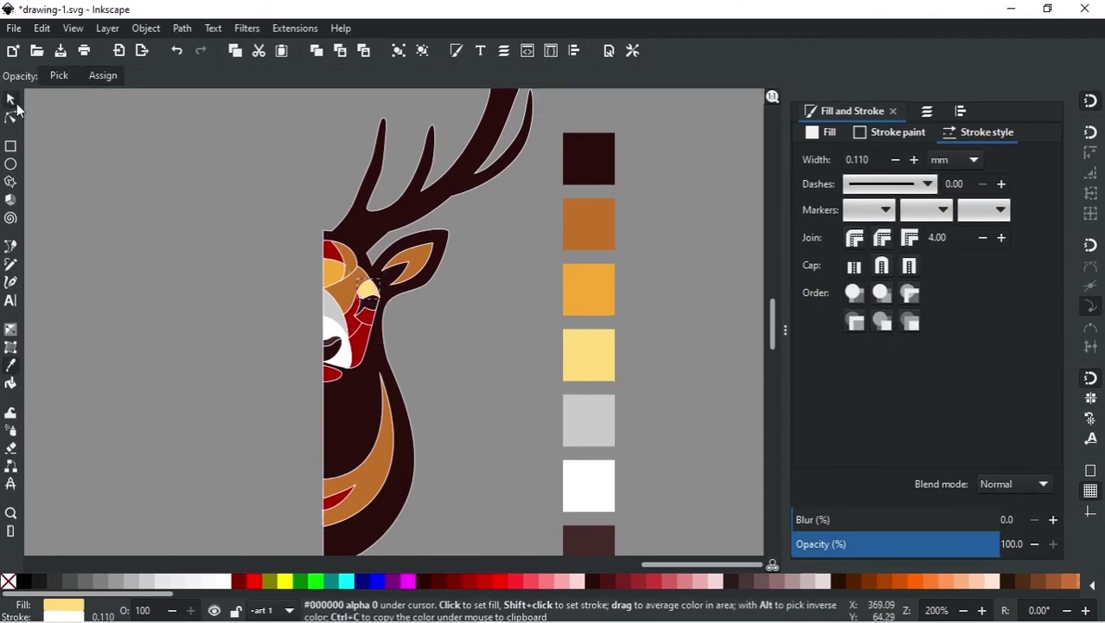
- Fill a second cheek piece pale yellow and a third brown picked from the drawing
{"action": "left_click", "coordinate": [367, 319]}
{"action": "left_click", "coordinate": [367, 320], "text": "alt"}
{"action": "key", "text": "d"}
{"action": "left_click", "coordinate": [597, 315]}
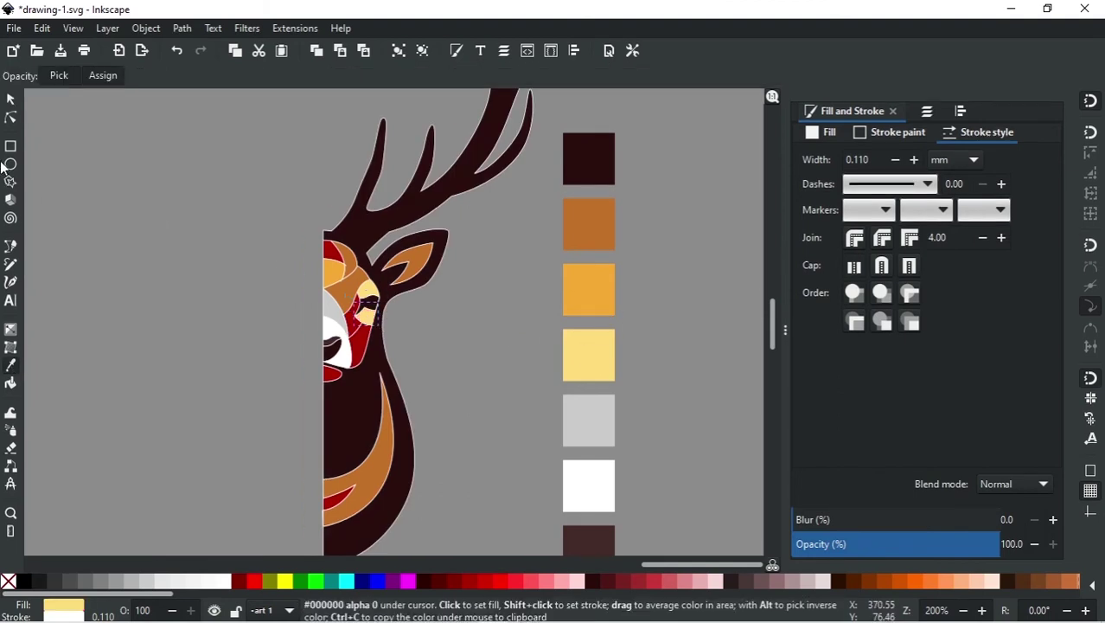
{"action": "left_click", "coordinate": [10, 101]}
{"action": "left_click", "coordinate": [126, 202]}
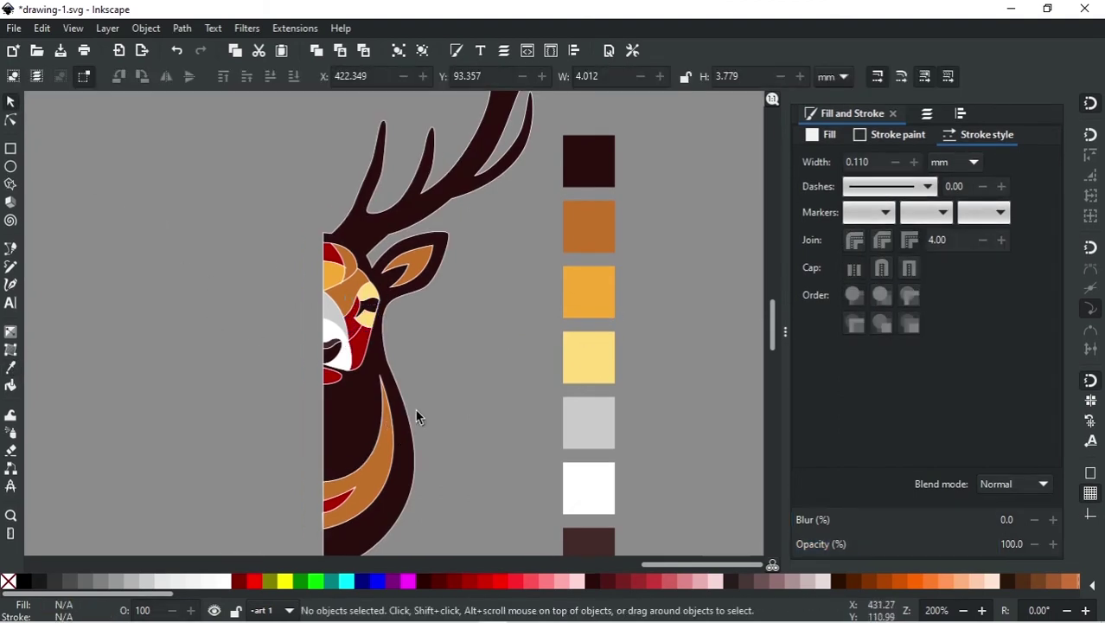
{"action": "left_click", "coordinate": [361, 348]}
{"action": "left_click", "coordinate": [11, 366]}
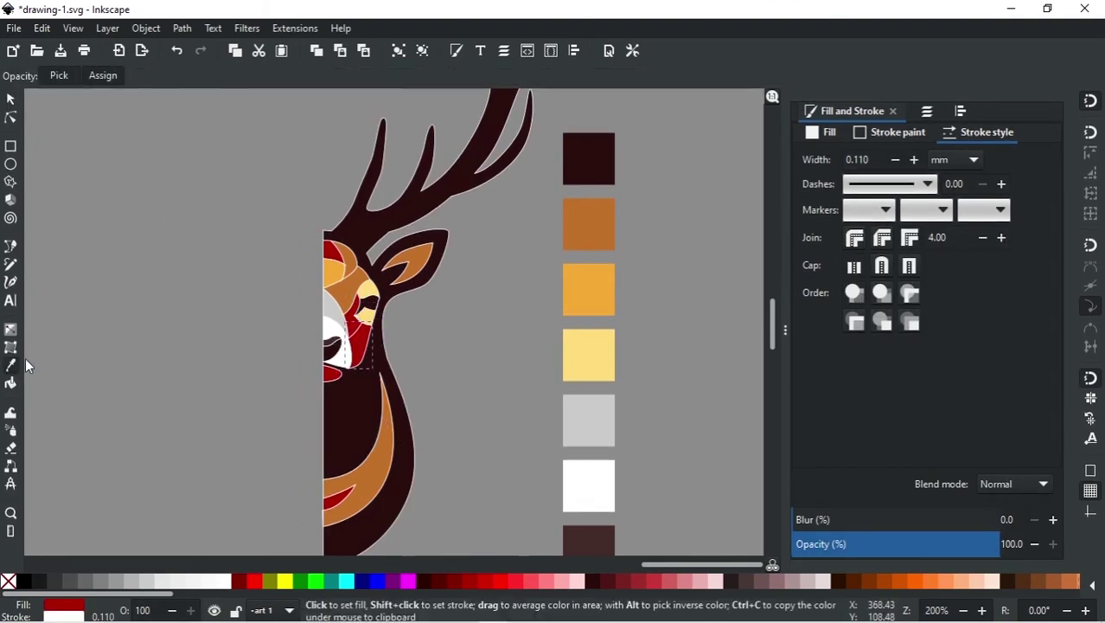
{"action": "left_click", "coordinate": [341, 299]}
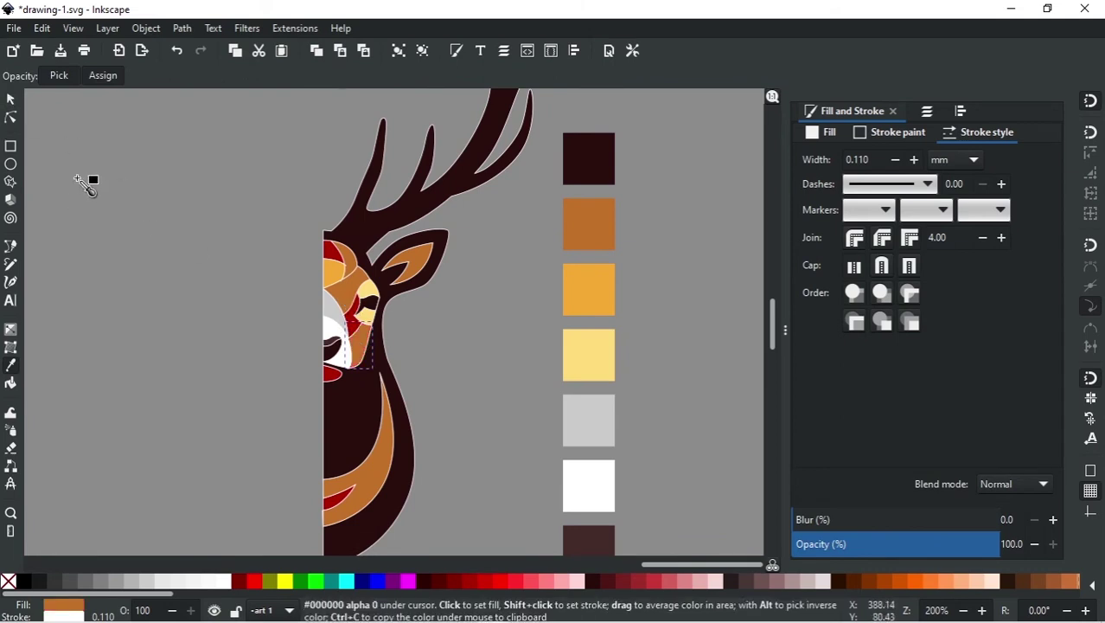
{"action": "left_click", "coordinate": [10, 101]}
{"action": "key", "text": "Escape"}
- Fill the small red piece by the mouth with white
{"action": "left_click", "coordinate": [341, 264]}
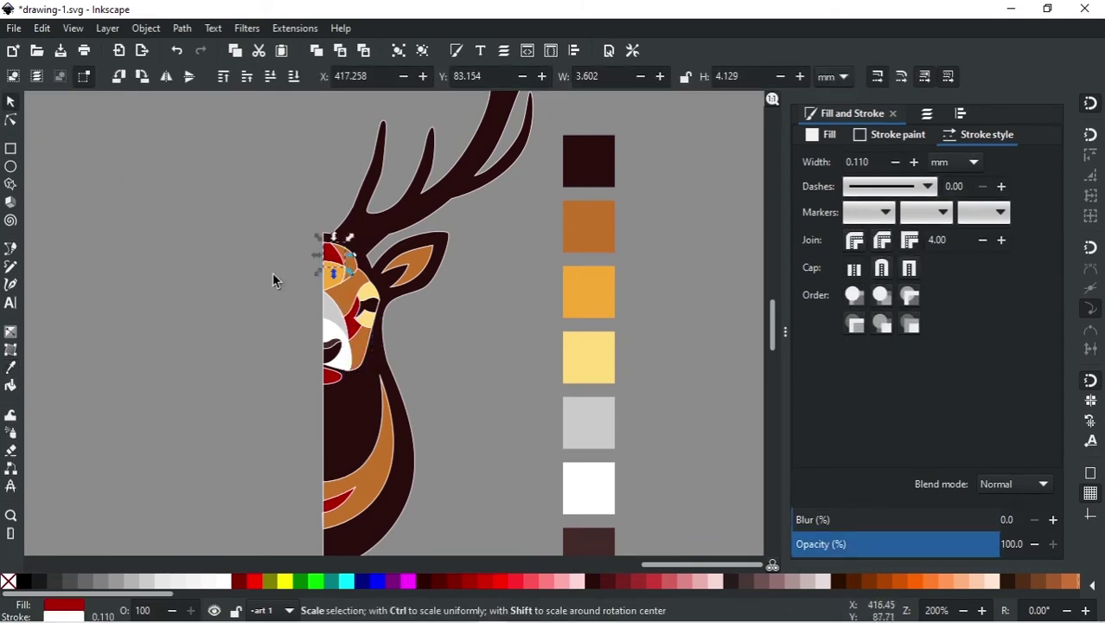
{"action": "left_click", "coordinate": [10, 370]}
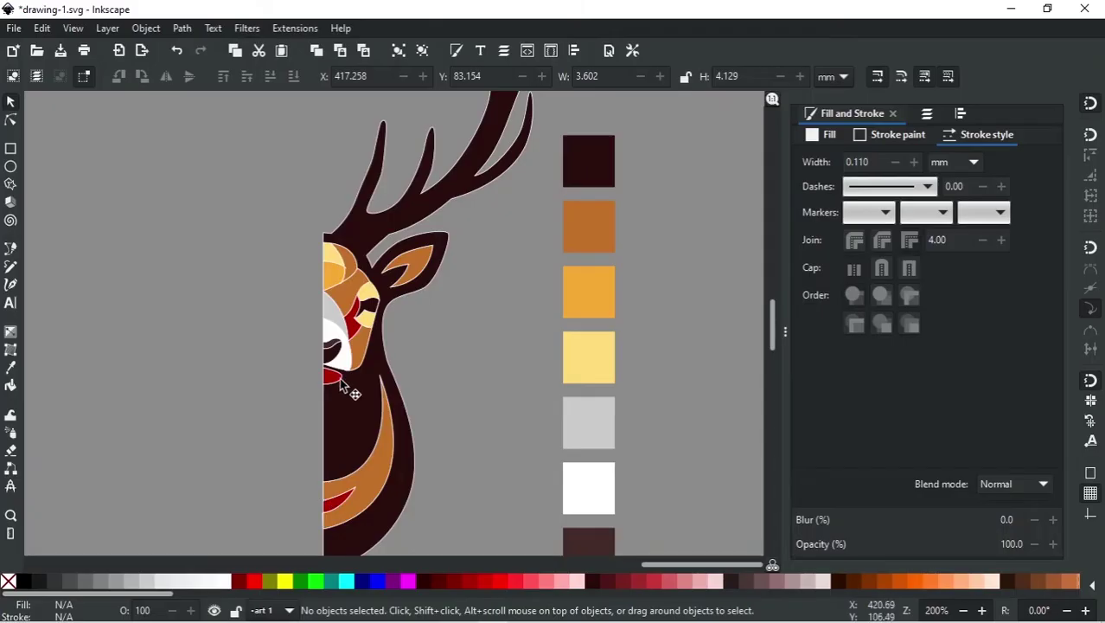
{"action": "left_click", "coordinate": [329, 381]}
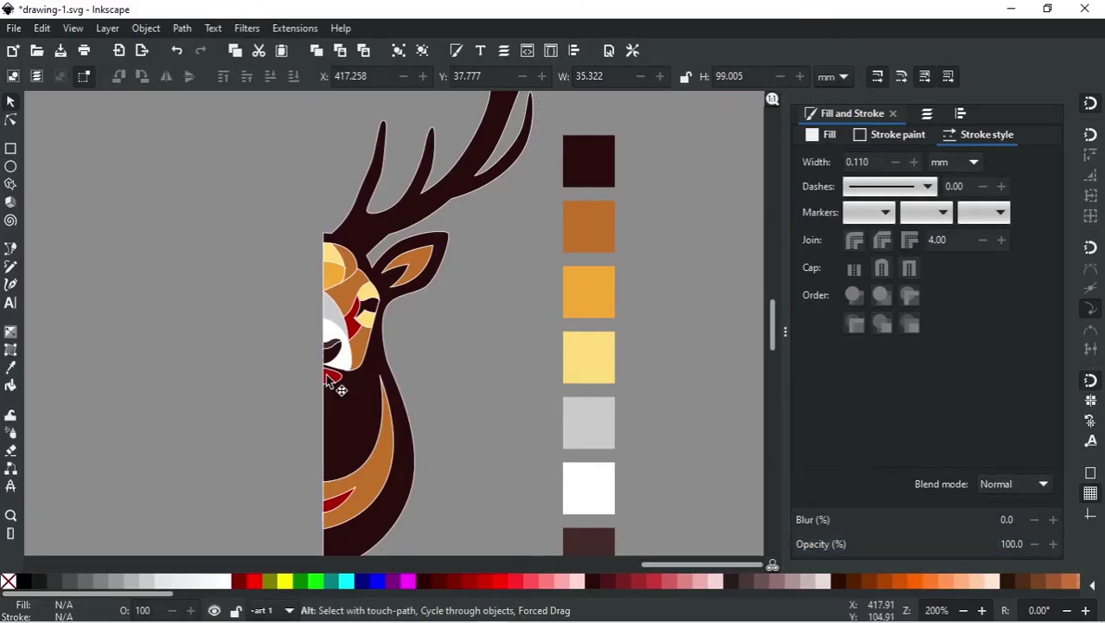
{"action": "left_click", "coordinate": [331, 380], "text": "alt"}
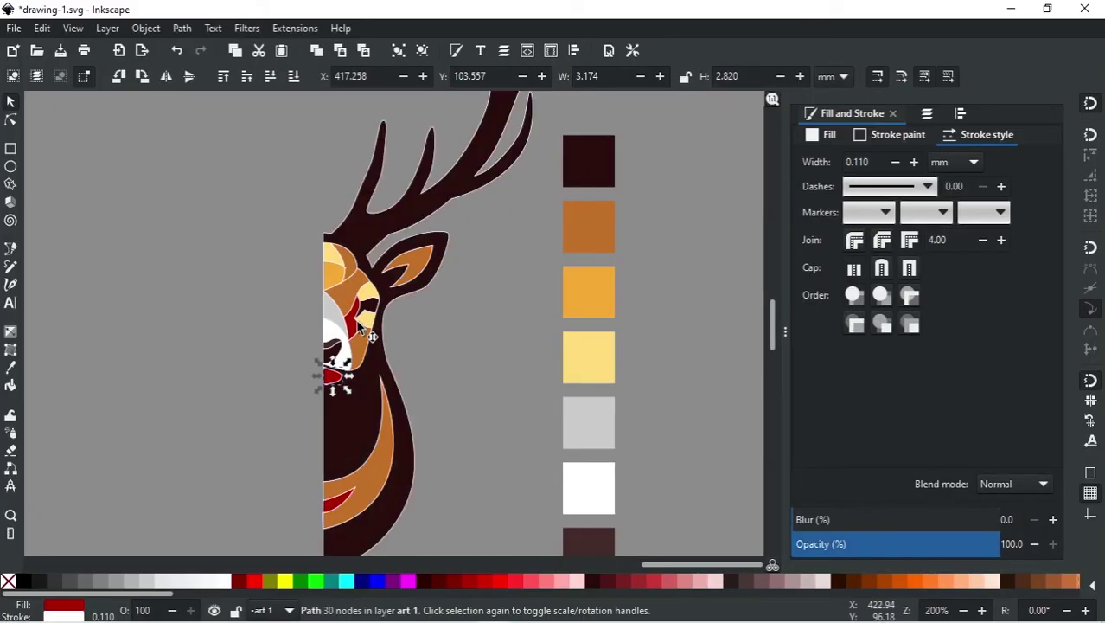
{"action": "left_click", "coordinate": [13, 369]}
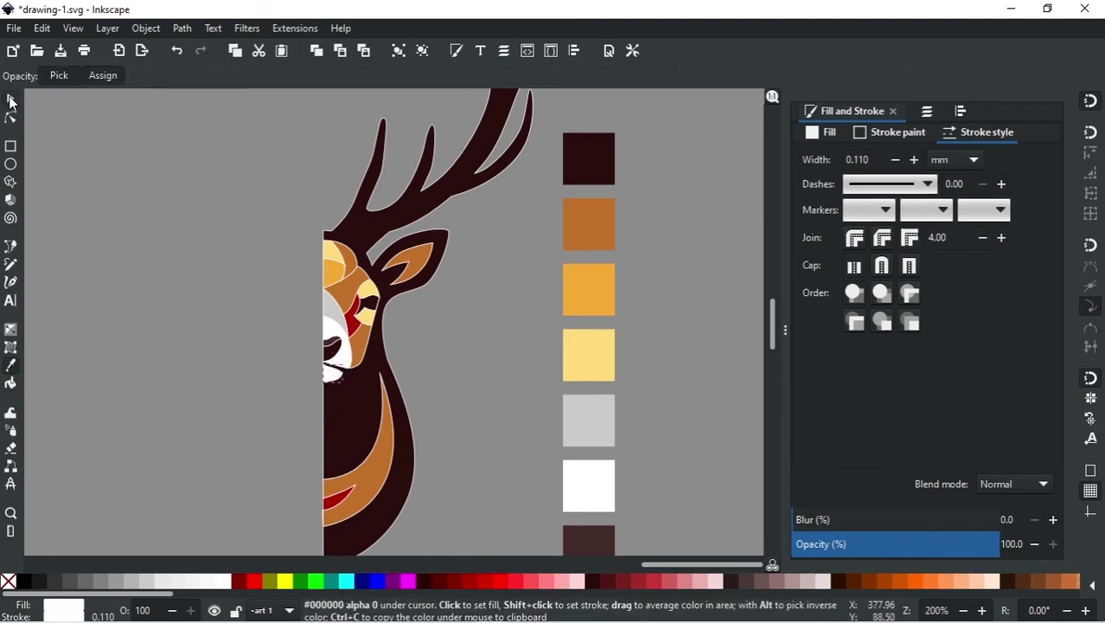
{"action": "left_click", "coordinate": [12, 102]}
{"action": "left_click", "coordinate": [328, 322], "text": "alt"}
{"action": "left_click", "coordinate": [249, 345]}
- Fill the red piece beside the eye with pale yellow
{"action": "scroll", "coordinate": [344, 328], "scroll_direction": "up", "scroll_amount": 2}
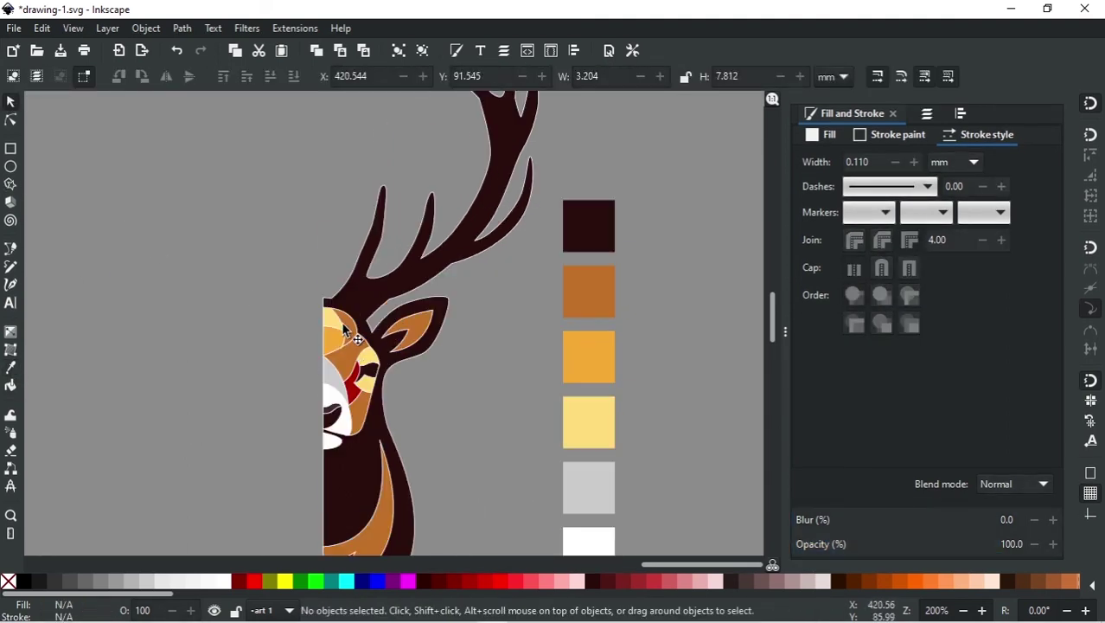
{"action": "scroll", "coordinate": [344, 328], "scroll_direction": "up", "scroll_amount": 2}
{"action": "left_click", "coordinate": [370, 390], "text": "alt"}
{"action": "left_click", "coordinate": [356, 381], "text": "alt"}
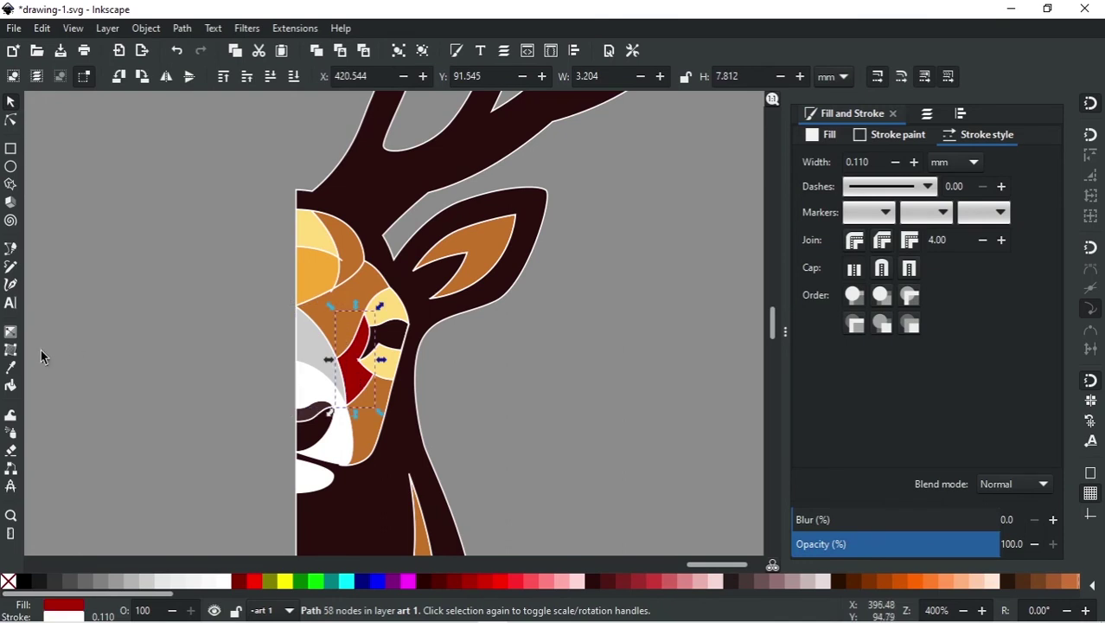
{"action": "left_click", "coordinate": [11, 368]}
{"action": "left_click", "coordinate": [389, 311]}
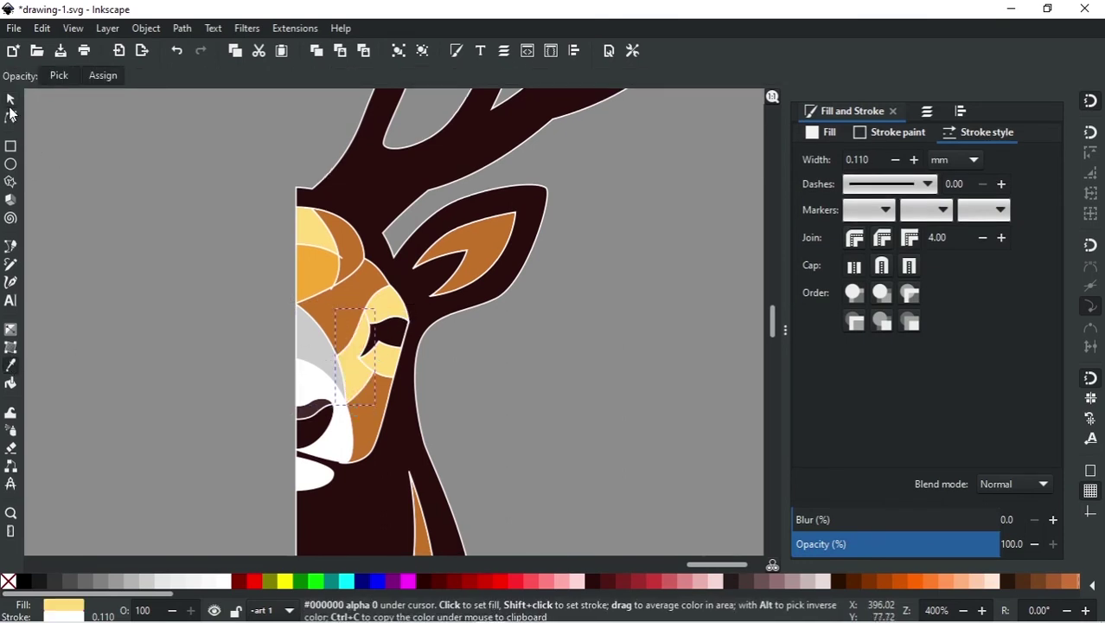
{"action": "left_click", "coordinate": [12, 103]}
- Select the red stripe at the neck bottom and recolour it with the Dropper
{"action": "scroll", "coordinate": [417, 293], "scroll_direction": "down", "scroll_amount": 1}
{"action": "scroll", "coordinate": [416, 297], "scroll_direction": "down", "scroll_amount": 2}
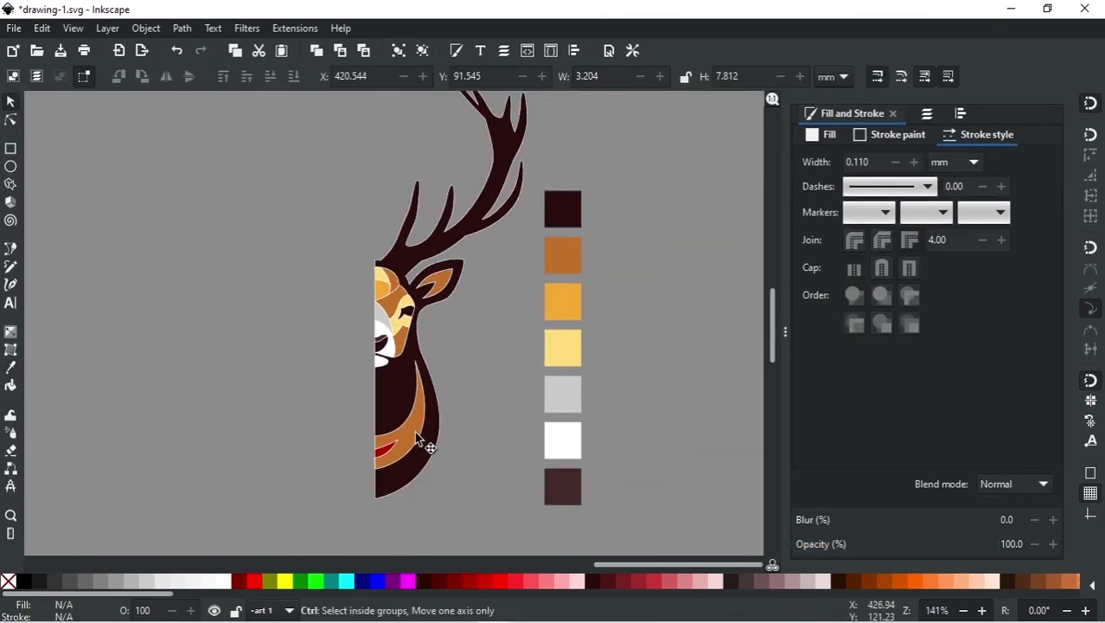
{"action": "scroll", "coordinate": [416, 437], "scroll_direction": "up", "scroll_amount": 2}
{"action": "left_click", "coordinate": [358, 478], "text": "alt"}
{"action": "left_click", "coordinate": [349, 474], "text": "alt"}
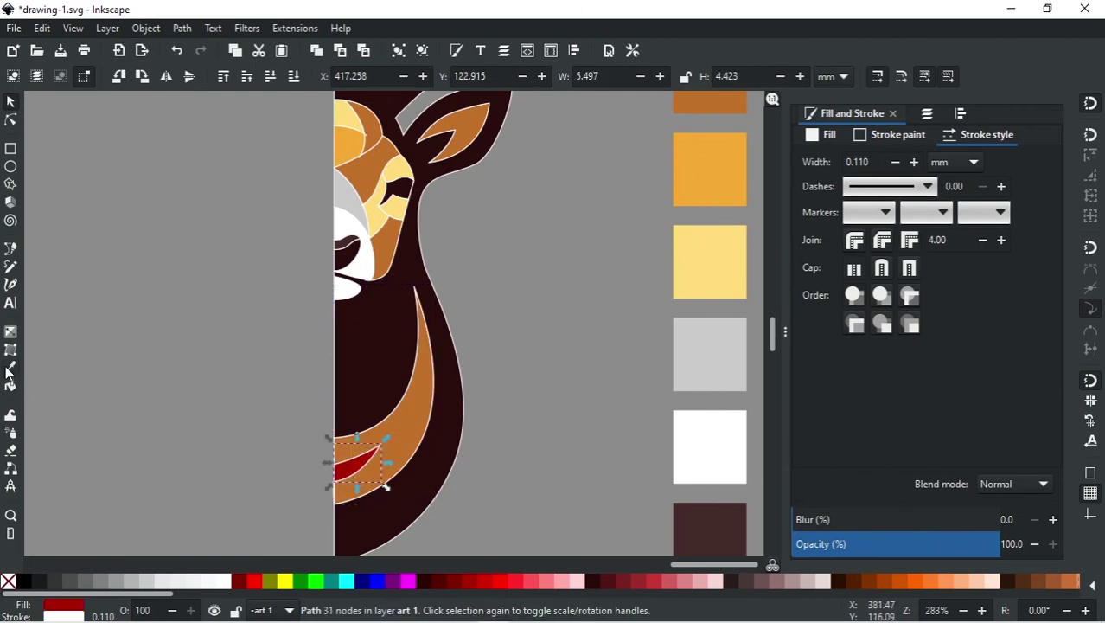
{"action": "left_click", "coordinate": [10, 369]}
{"action": "left_click", "coordinate": [11, 102]}
- Duplicate the half-deer head group and move the copy to the left
{"action": "scroll", "coordinate": [340, 344], "scroll_direction": "down", "scroll_amount": 2}
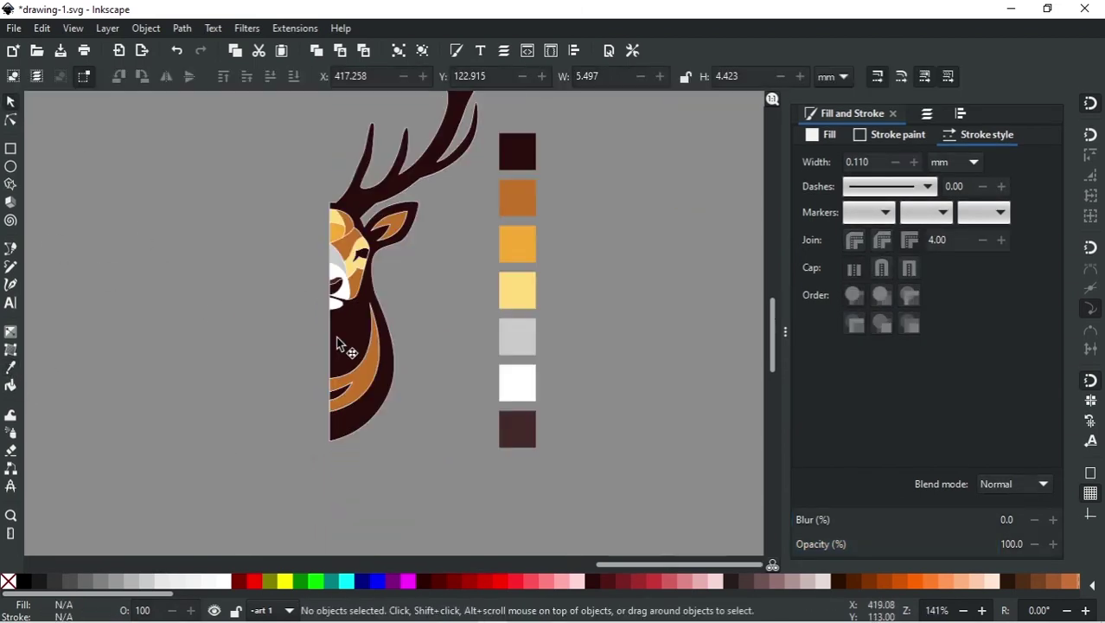
{"action": "left_click", "coordinate": [343, 361]}
{"action": "key", "text": "ctrl+d"}
{"action": "mouse_move", "coordinate": [343, 361]}
{"action": "left_mouse_down"}
{"action": "mouse_move", "coordinate": [300, 374]}
{"action": "mouse_move", "coordinate": [308, 343]}
{"action": "left_mouse_up"}
{"action": "scroll", "coordinate": [387, 373], "scroll_direction": "down", "scroll_amount": 1}
- Mirror the copied half head, then draw a 55%-opacity circle and duplicate it
{"action": "left_click", "coordinate": [166, 76]}
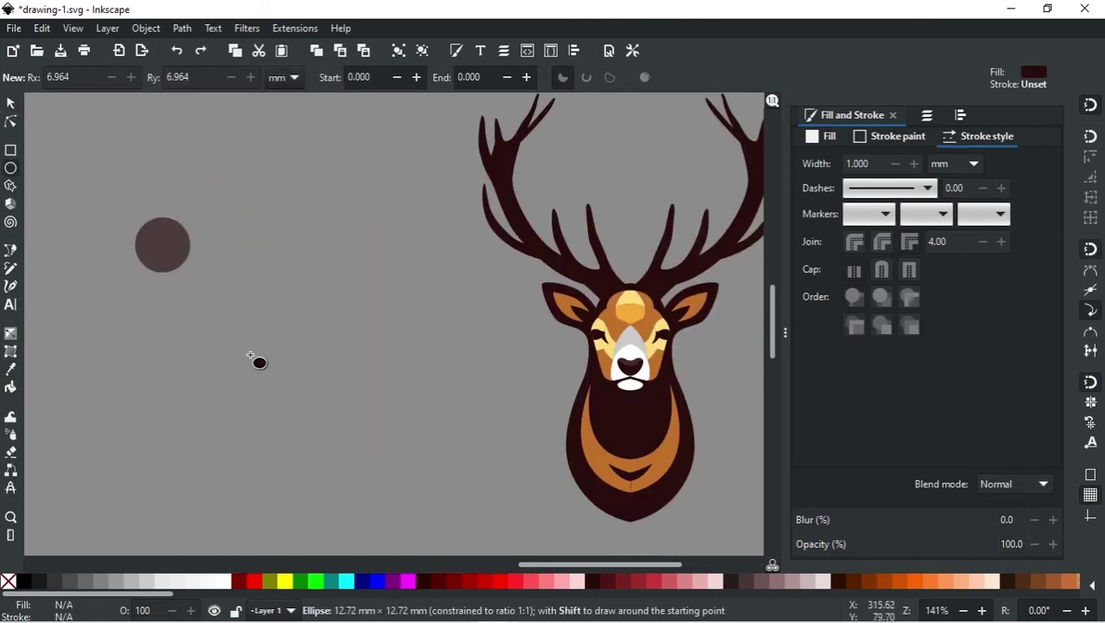
{"action": "left_click_drag", "start_coordinate": [135, 216], "coordinate": [405, 486]}
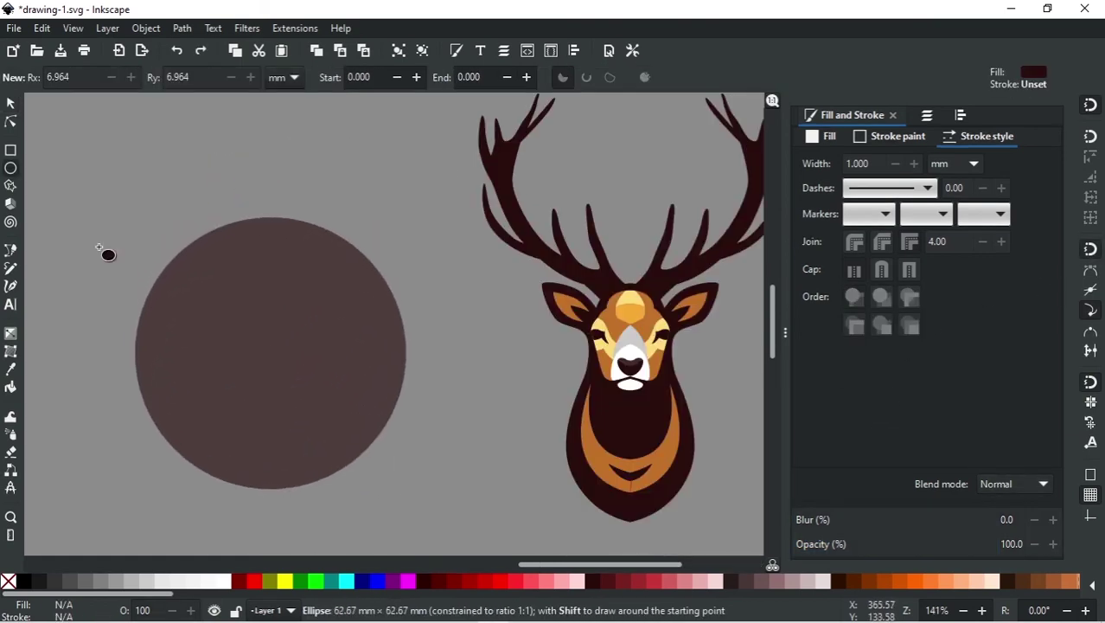
{"action": "left_click_drag", "start_coordinate": [910, 543], "coordinate": [906, 543]}
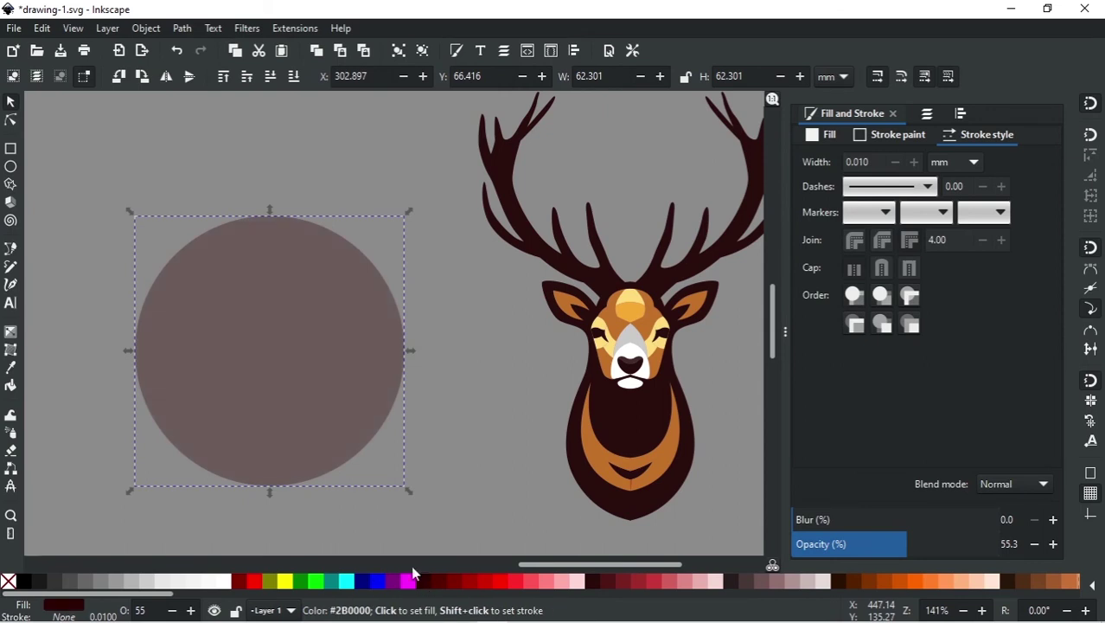
{"action": "left_click", "coordinate": [341, 487]}
{"action": "left_click", "coordinate": [231, 422]}
{"action": "key", "text": "ctrl+d"}
{"action": "left_click_drag", "start_coordinate": [265, 416], "coordinate": [294, 349]}
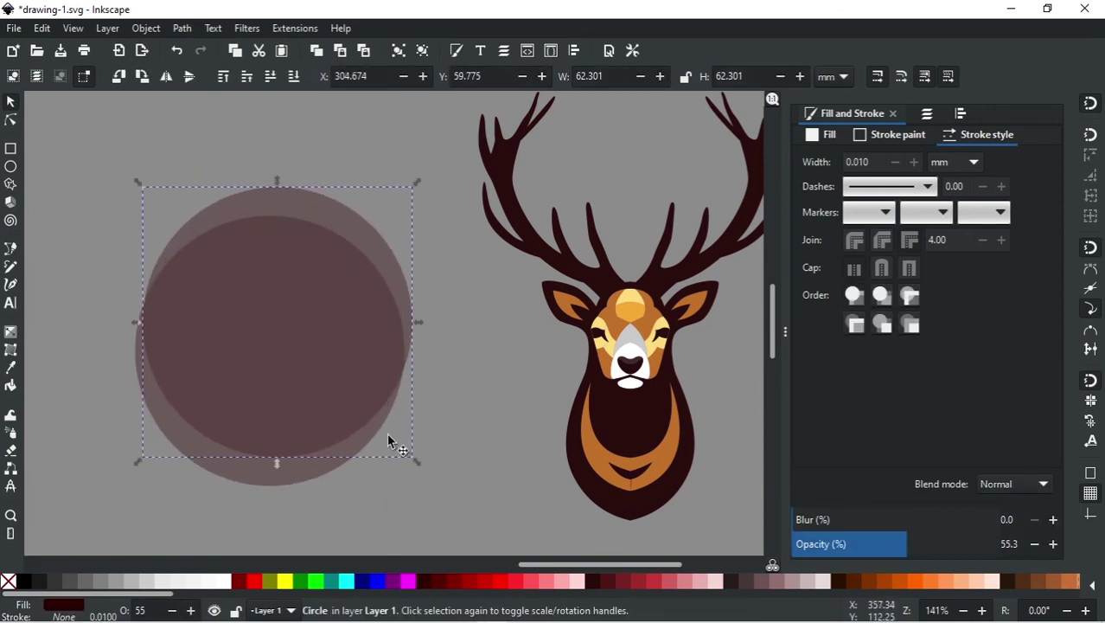
- Enlarge the outer circle and shift it so it overlaps the inner one evenly
{"action": "left_click_drag", "start_coordinate": [418, 467], "coordinate": [447, 492]}
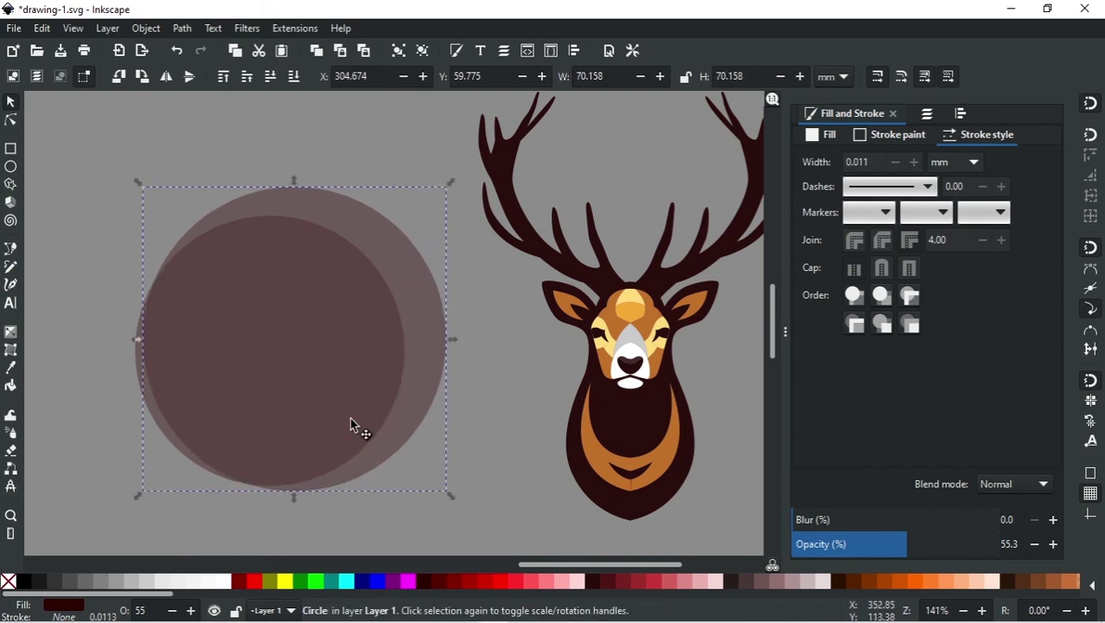
{"action": "left_click_drag", "start_coordinate": [354, 424], "coordinate": [344, 397]}
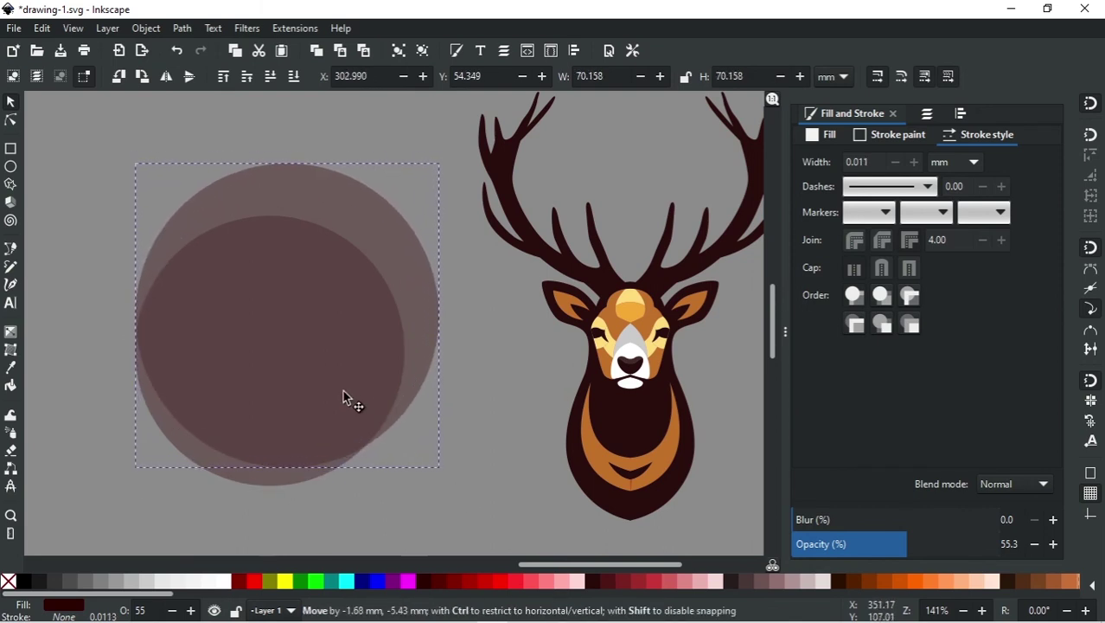
{"action": "key", "text": "Escape"}
{"action": "left_click_drag", "start_coordinate": [275, 386], "coordinate": [288, 373]}
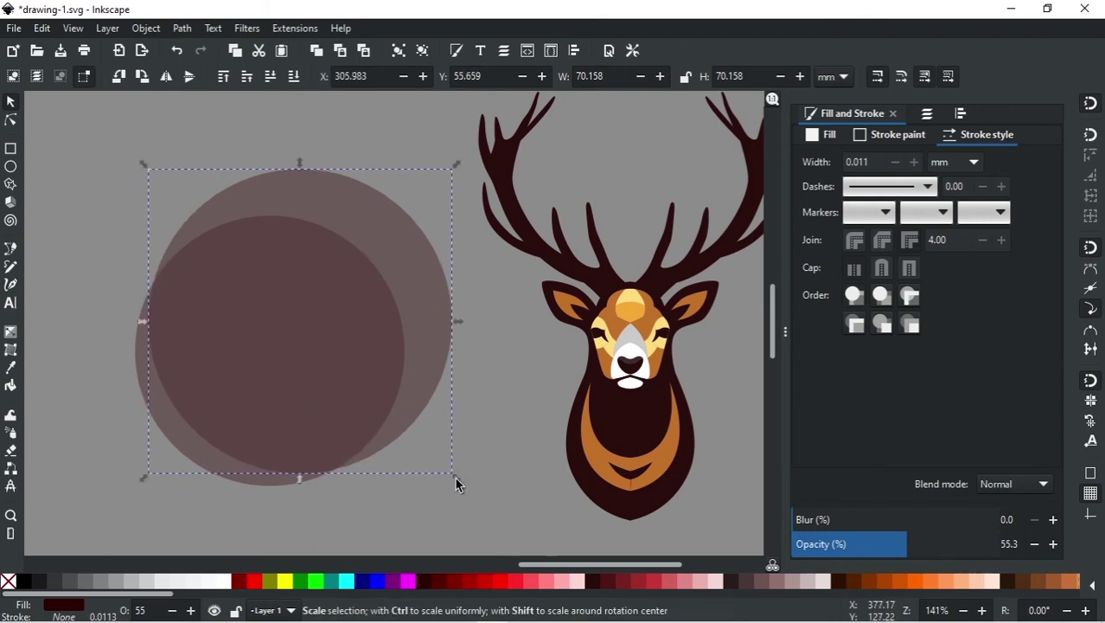
{"action": "left_click_drag", "start_coordinate": [453, 474], "coordinate": [431, 464]}
{"action": "key", "text": "Down"}
{"action": "key", "text": "Down"}
{"action": "key", "text": "Down"}
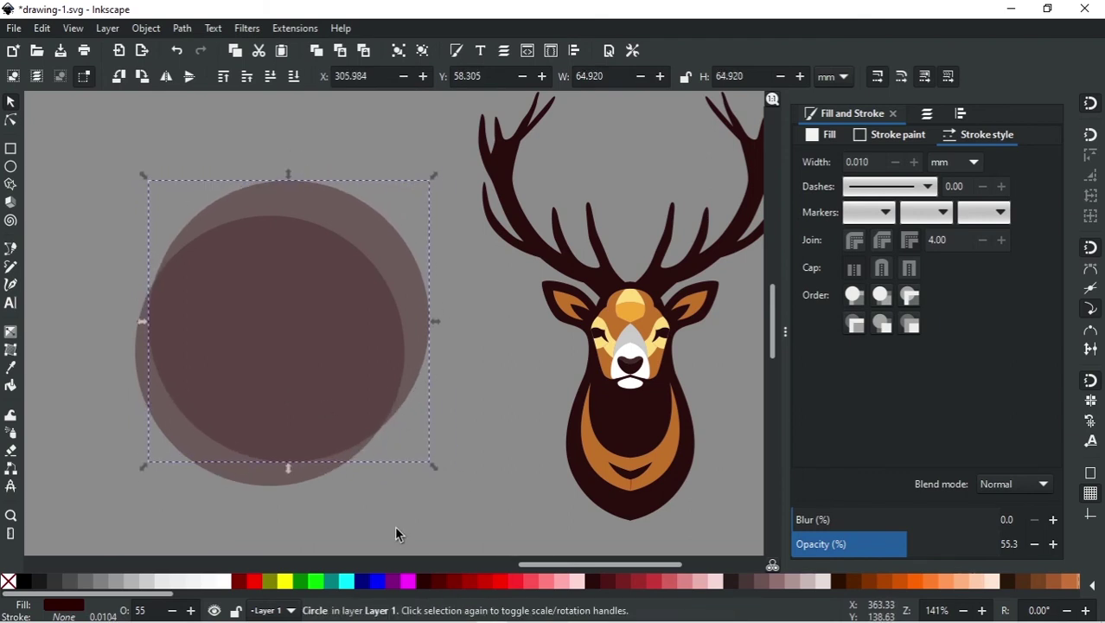
{"action": "left_click", "coordinate": [394, 525]}
- Show the rulers, enlarge the lower circle, and select both circles
{"action": "key", "text": "ctrl+r"}
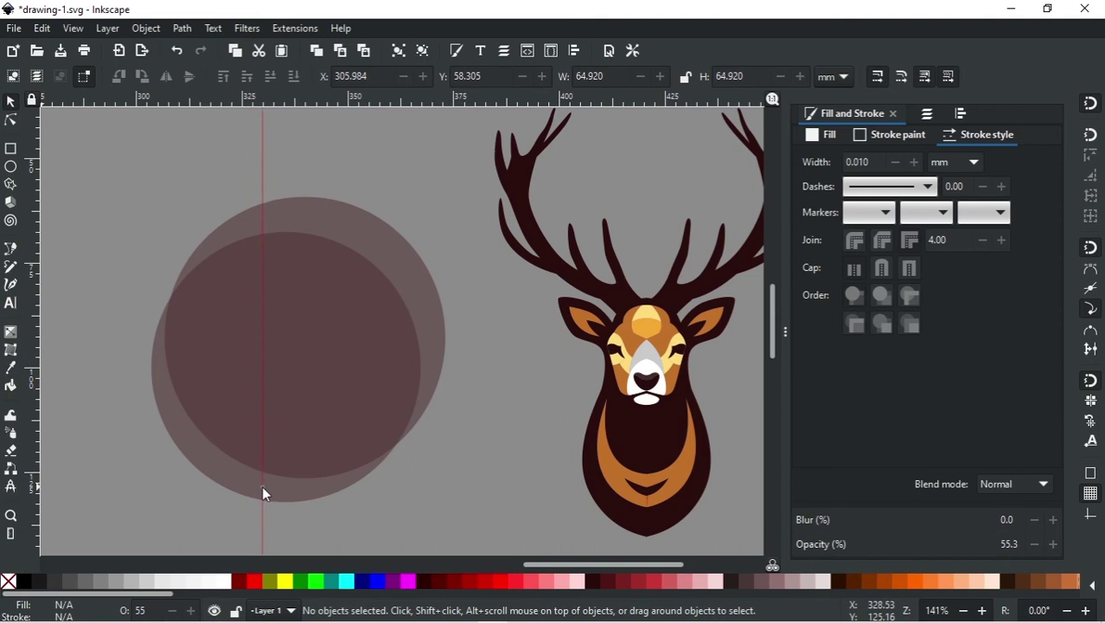
{"action": "left_click", "coordinate": [204, 436]}
{"action": "left_click", "coordinate": [388, 495]}
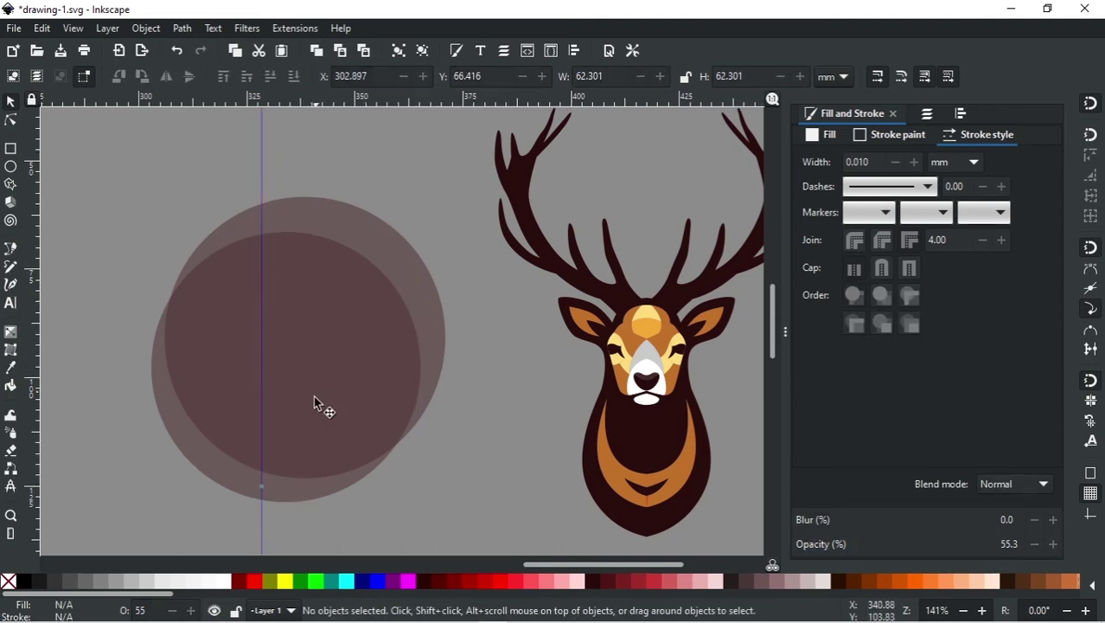
{"action": "left_click", "coordinate": [217, 413]}
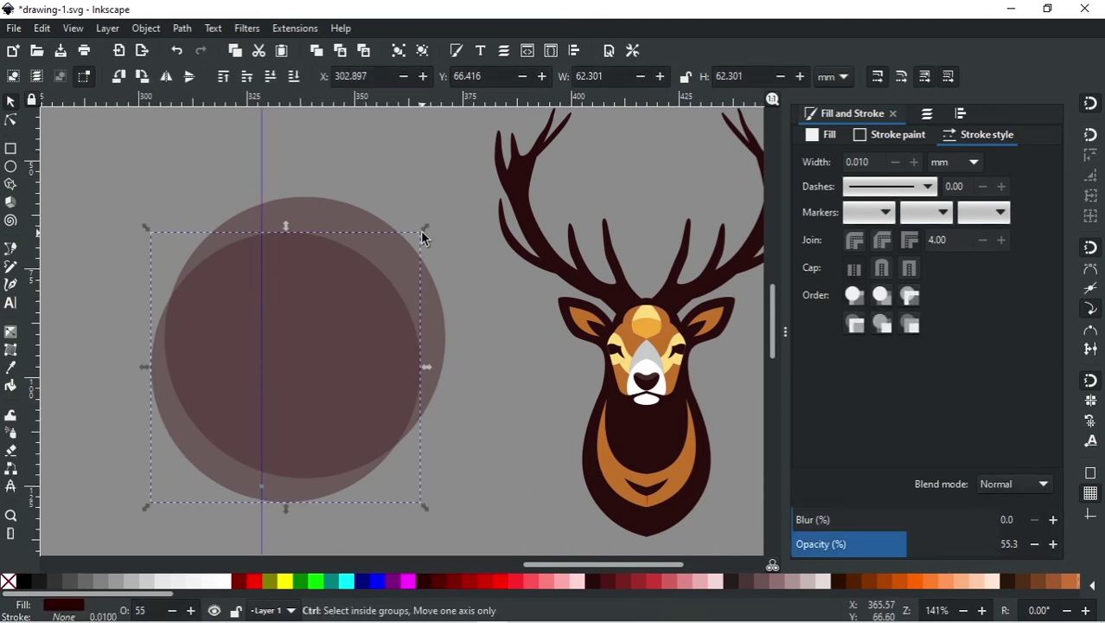
{"action": "left_click_drag", "start_coordinate": [423, 234], "coordinate": [450, 200]}
{"action": "left_click_drag", "start_coordinate": [450, 506], "coordinate": [466, 528]}
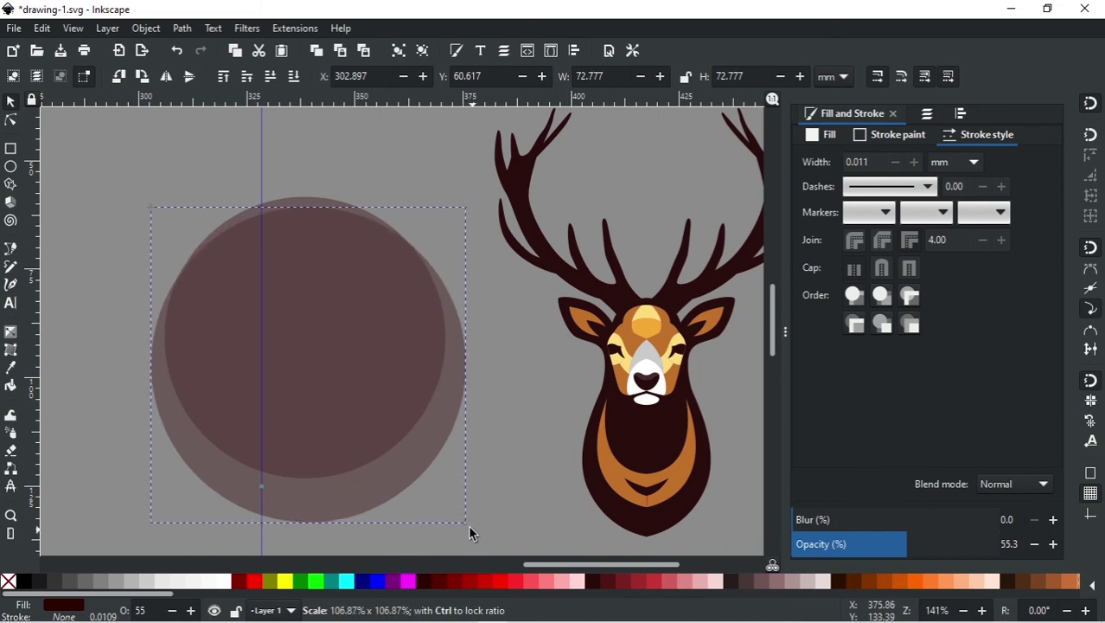
{"action": "left_click", "coordinate": [479, 447]}
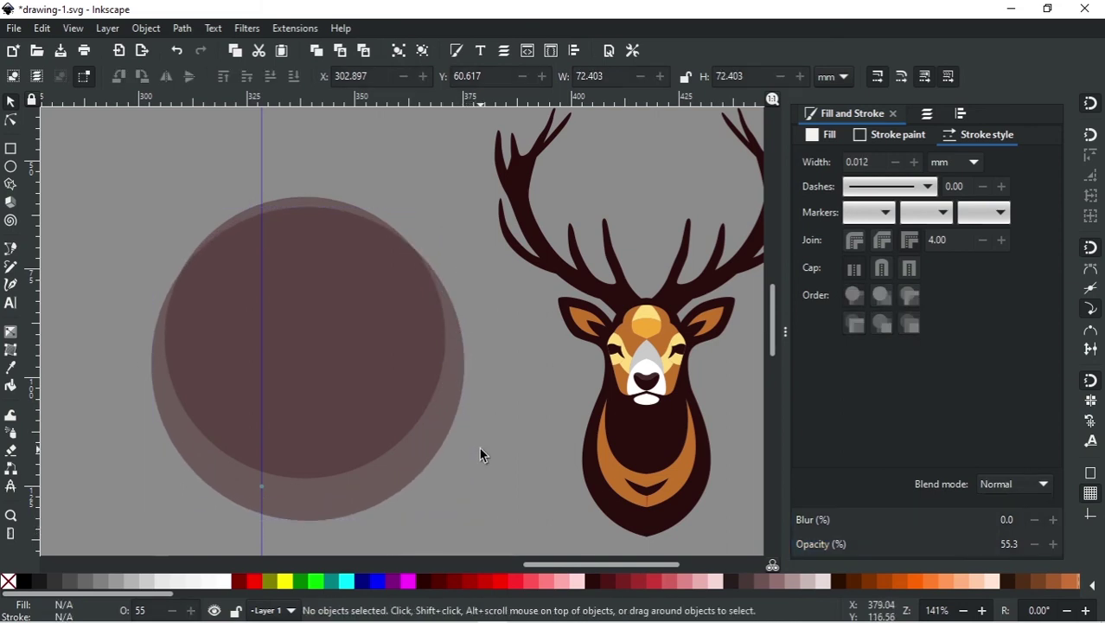
{"action": "left_click", "coordinate": [403, 338]}
{"action": "left_click", "coordinate": [337, 516], "text": "shift"}
- Subtract one circle from the other into a crescent and draw a rectangle over its right half
{"action": "left_click", "coordinate": [183, 27]}
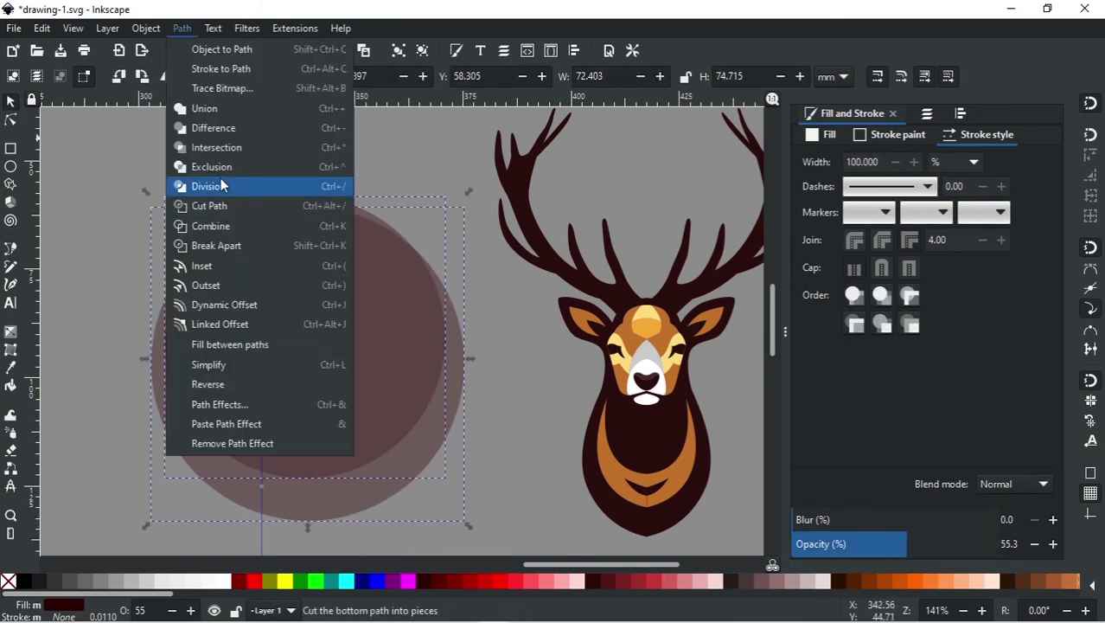
{"action": "left_click", "coordinate": [221, 128]}
{"action": "key", "text": "Escape"}
{"action": "left_click", "coordinate": [10, 150]}
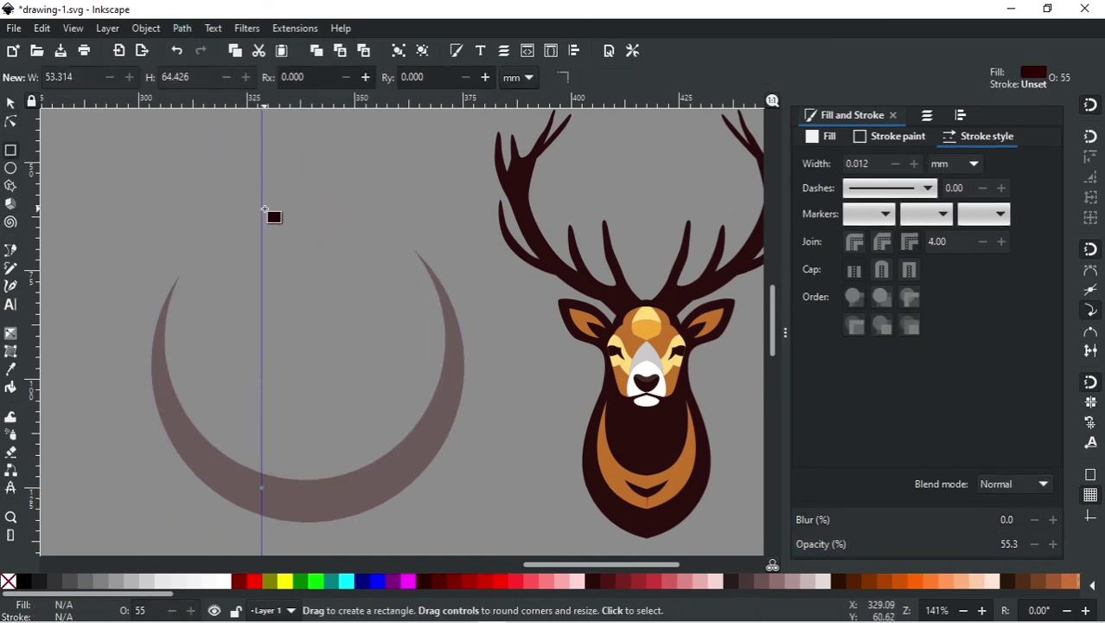
{"action": "left_click_drag", "start_coordinate": [261, 207], "coordinate": [480, 526]}
{"action": "left_click", "coordinate": [10, 103]}
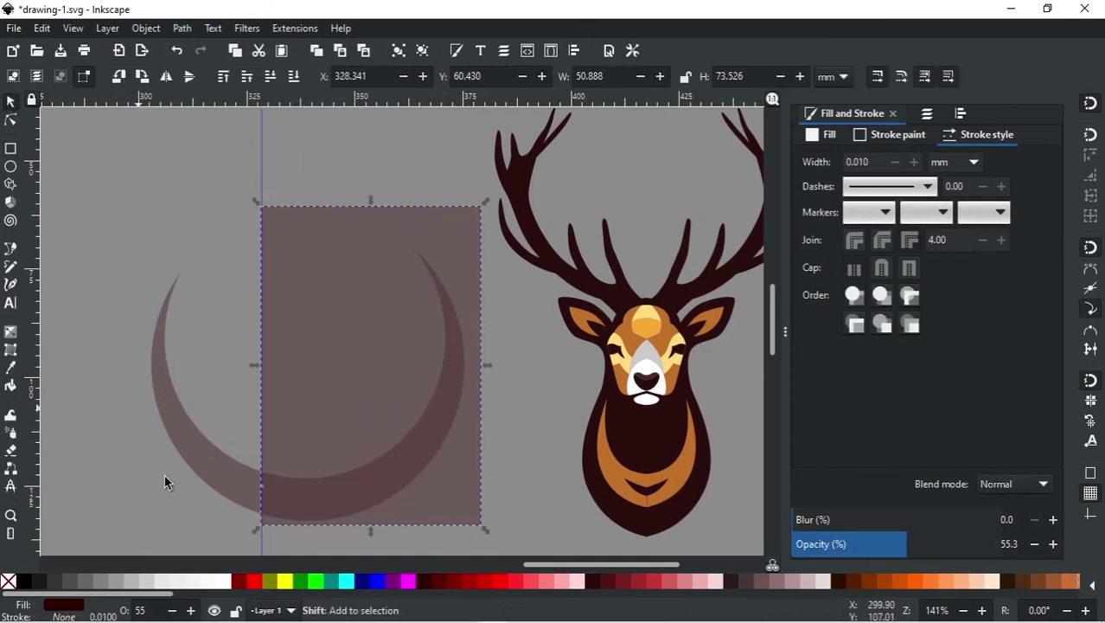
- Cut away the crescent's right half, then paste a flipped copy beside it forming a V
{"action": "left_click", "coordinate": [164, 474], "text": "shift"}
{"action": "left_click", "coordinate": [182, 28]}
{"action": "left_click", "coordinate": [208, 128]}
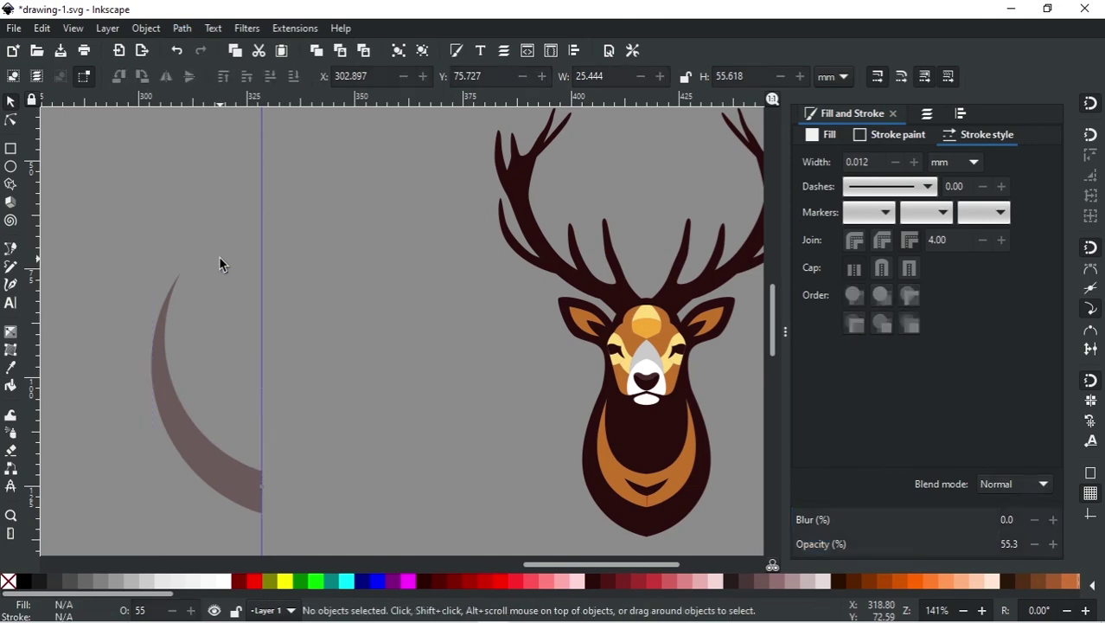
{"action": "key", "text": "ctrl+v"}
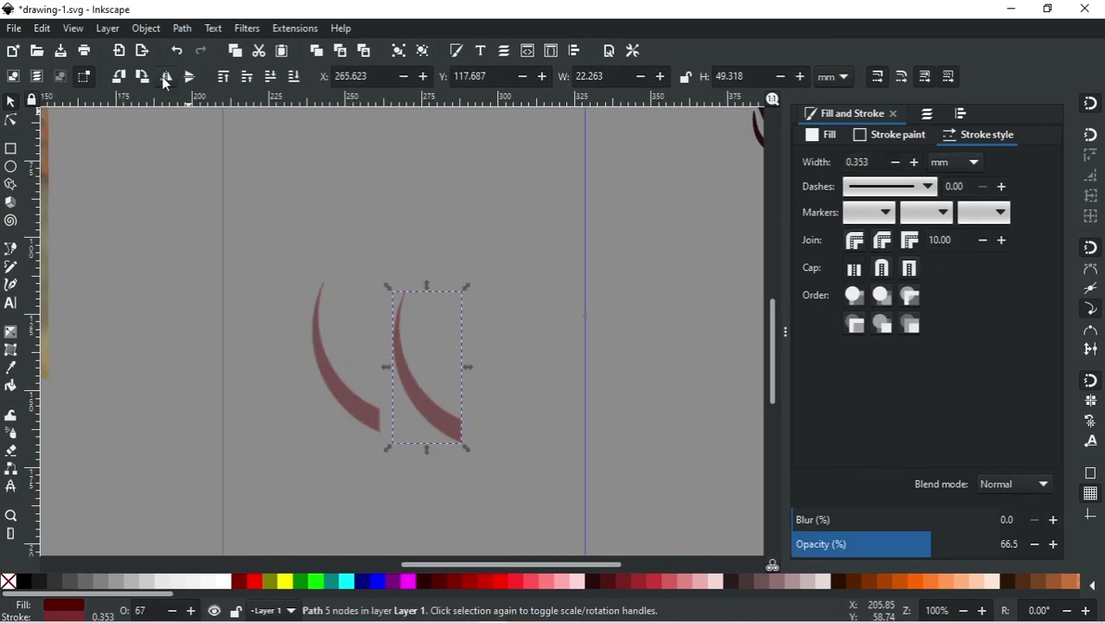
{"action": "left_click", "coordinate": [166, 78]}
{"action": "left_click_drag", "start_coordinate": [406, 411], "coordinate": [394, 402]}
- Union the two mirrored half-crescents into one V-shaped shield
{"action": "left_click_drag", "start_coordinate": [479, 547], "coordinate": [240, 208]}
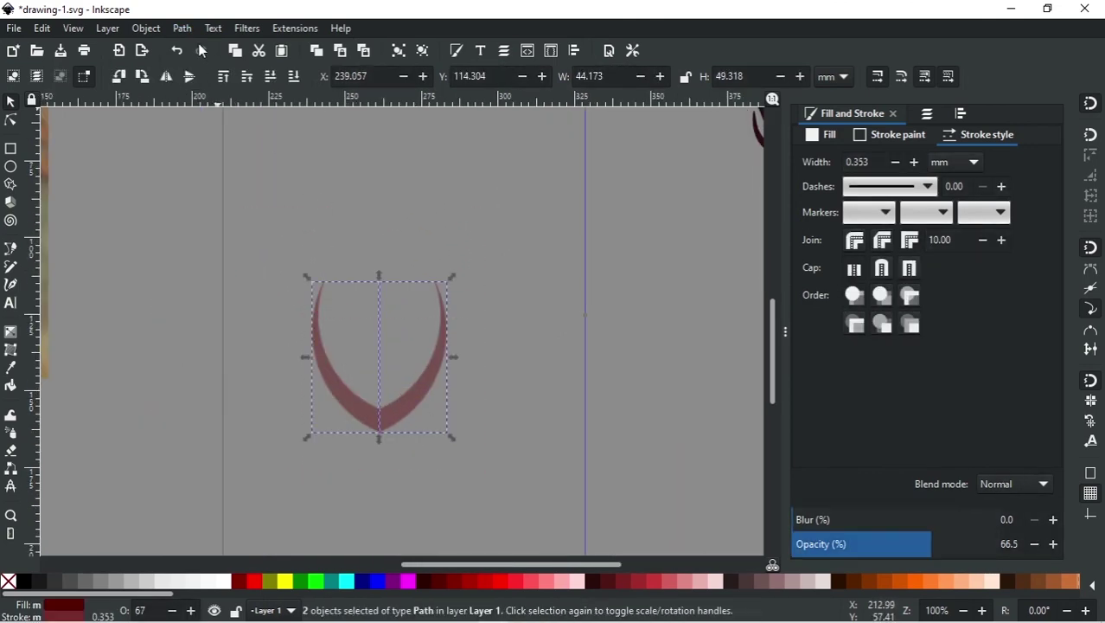
{"action": "left_click", "coordinate": [183, 28]}
{"action": "left_click", "coordinate": [207, 111]}
{"action": "scroll", "coordinate": [168, 316], "scroll_direction": "down", "scroll_amount": 6}
{"action": "scroll", "coordinate": [170, 330], "scroll_direction": "up", "scroll_amount": 2}
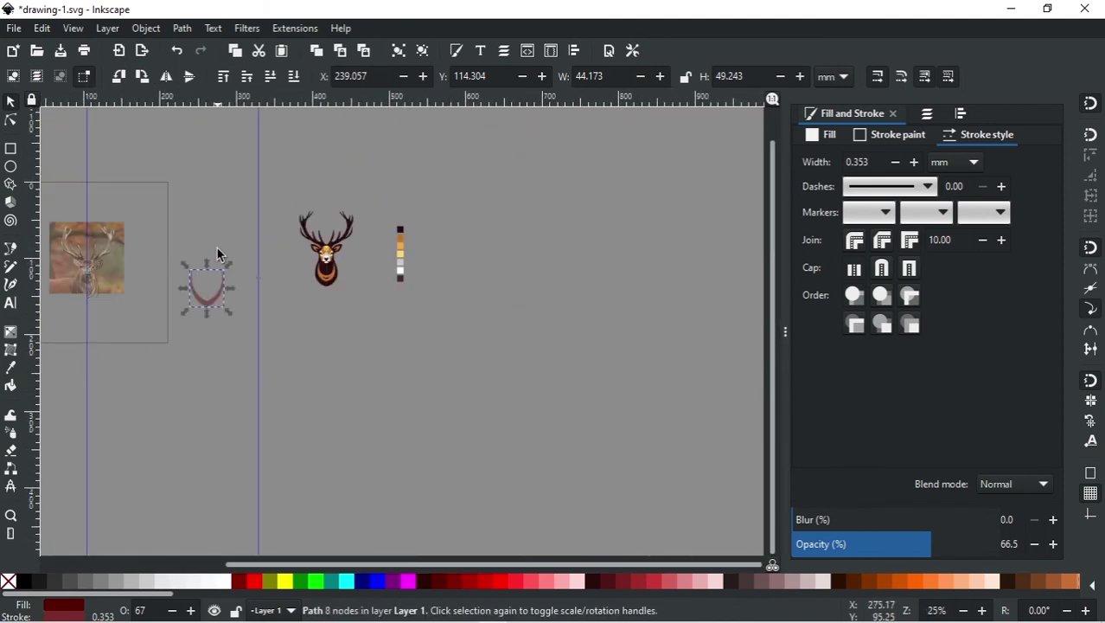
{"action": "scroll", "coordinate": [217, 253], "scroll_direction": "up", "scroll_amount": 2}
- Move the V shape so it wraps around the deer head
{"action": "left_click", "coordinate": [341, 283]}
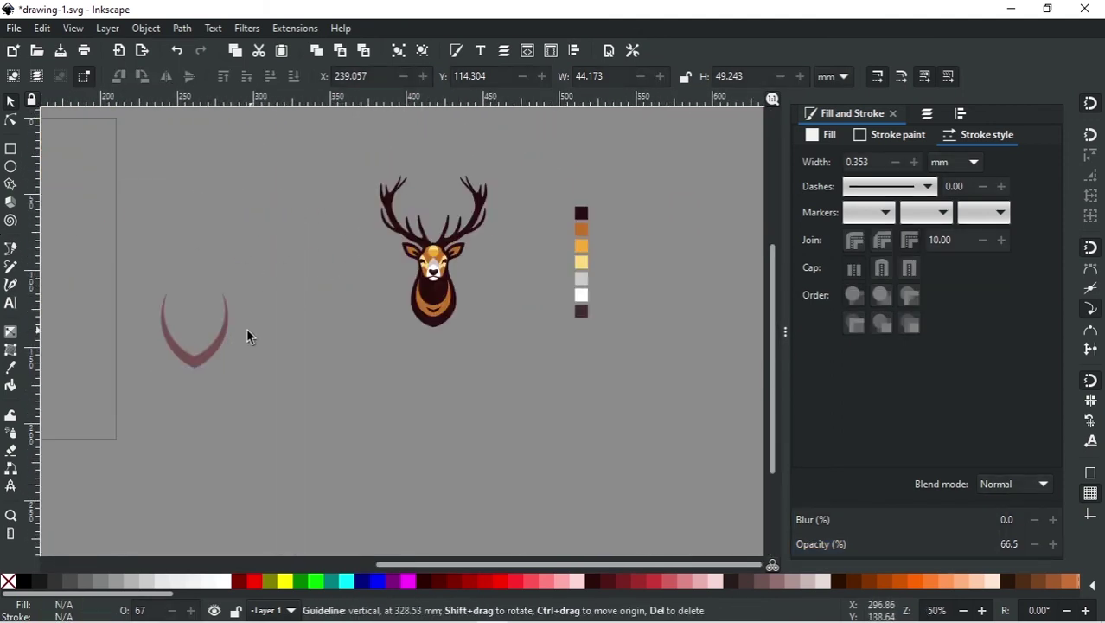
{"action": "mouse_move", "coordinate": [226, 305]}
{"action": "left_mouse_down"}
{"action": "mouse_move", "coordinate": [432, 290]}
{"action": "mouse_move", "coordinate": [530, 193]}
{"action": "left_mouse_up"}
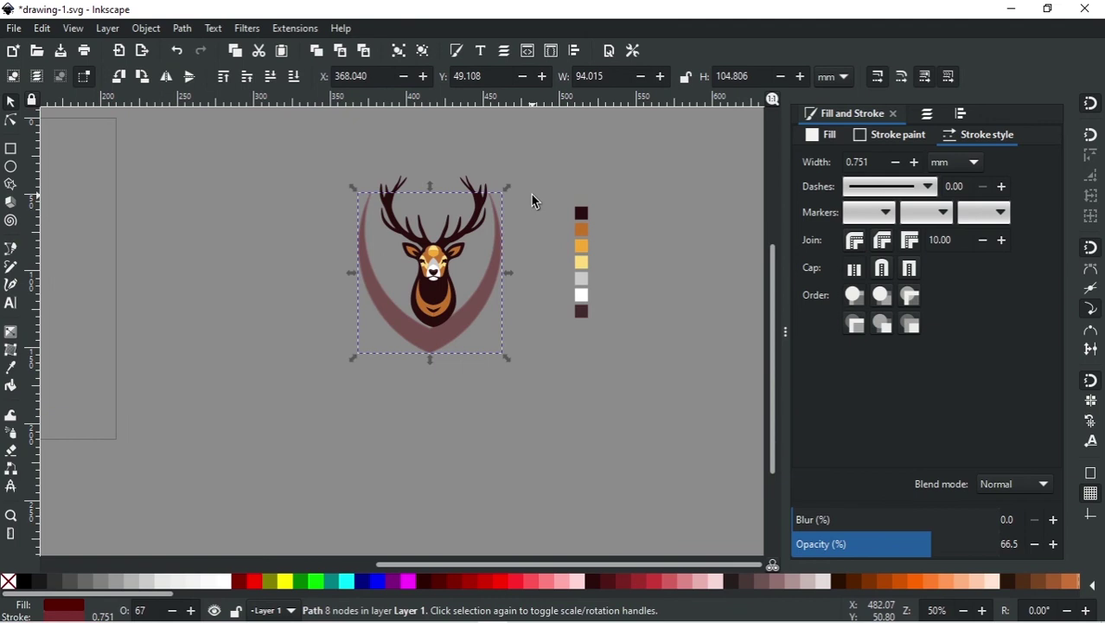
{"action": "scroll", "coordinate": [479, 235], "scroll_direction": "up", "scroll_amount": 2}
- Fill the V with the deer's dark brown, remove its outline, and select Layer 1
{"action": "left_click", "coordinate": [11, 367]}
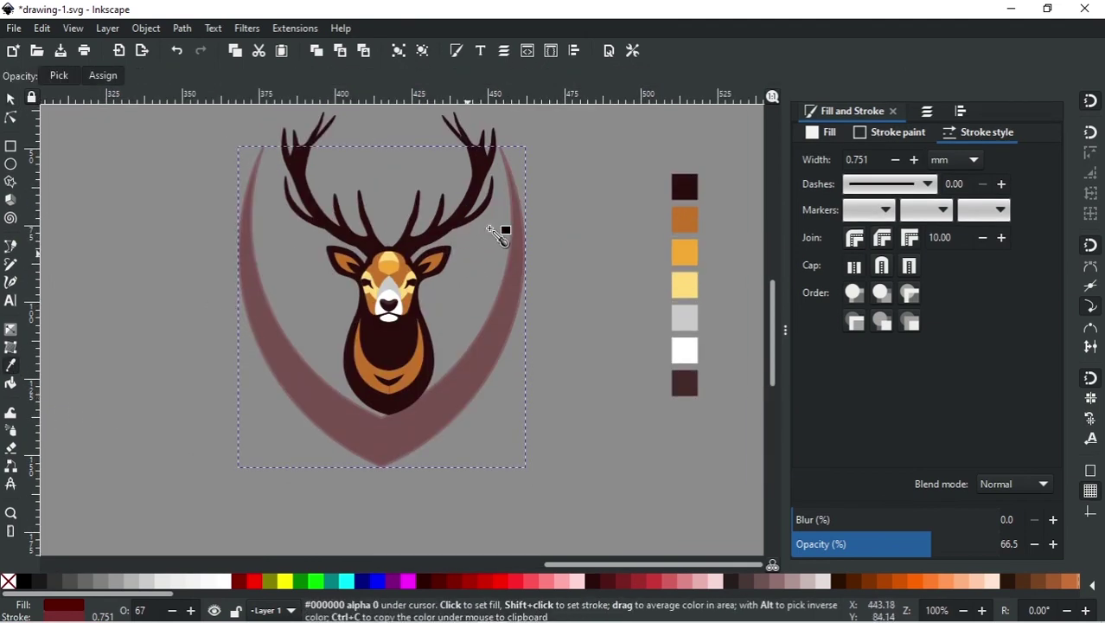
{"action": "left_click", "coordinate": [683, 186]}
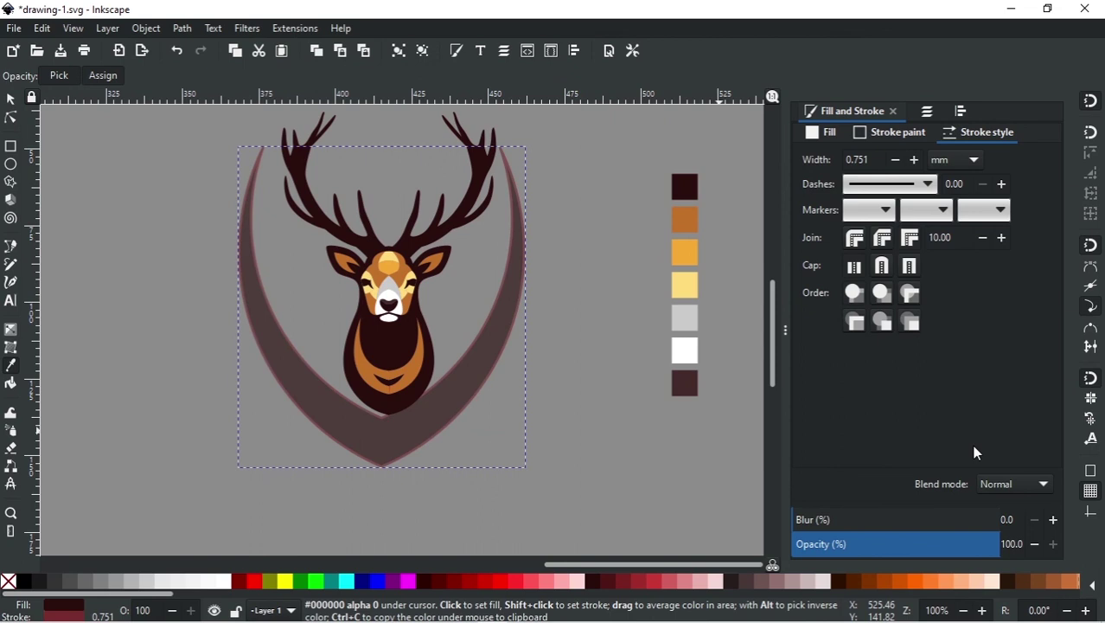
{"action": "right_click", "coordinate": [8, 580]}
{"action": "left_click", "coordinate": [51, 505]}
{"action": "key", "text": "s"}
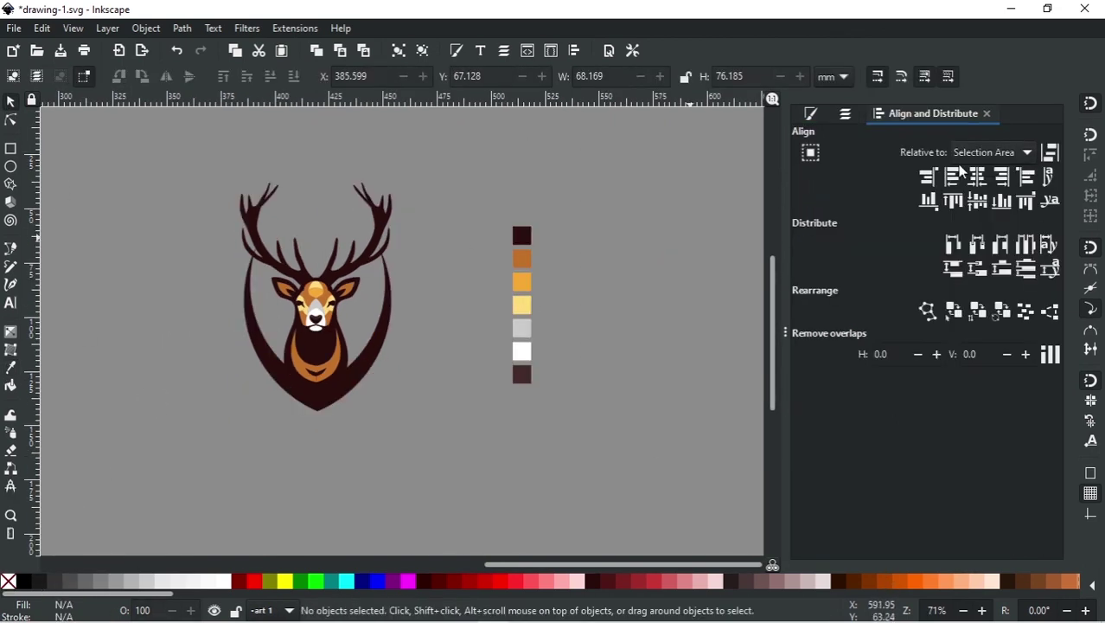
{"action": "left_click", "coordinate": [846, 115]}
{"action": "left_click", "coordinate": [869, 180]}
- Draw a large square behind the deer and centre it
{"action": "left_click", "coordinate": [10, 150]}
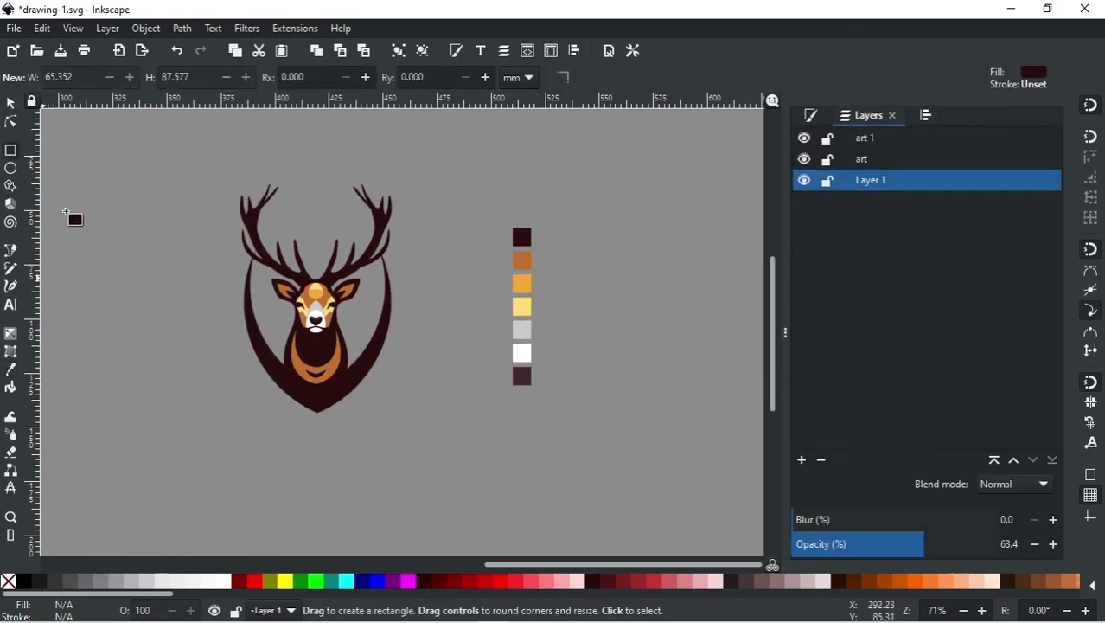
{"action": "scroll", "coordinate": [260, 342], "scroll_direction": "down", "scroll_amount": 1, "text": "ctrl"}
{"action": "left_click_drag", "start_coordinate": [97, 161], "coordinate": [493, 481]}
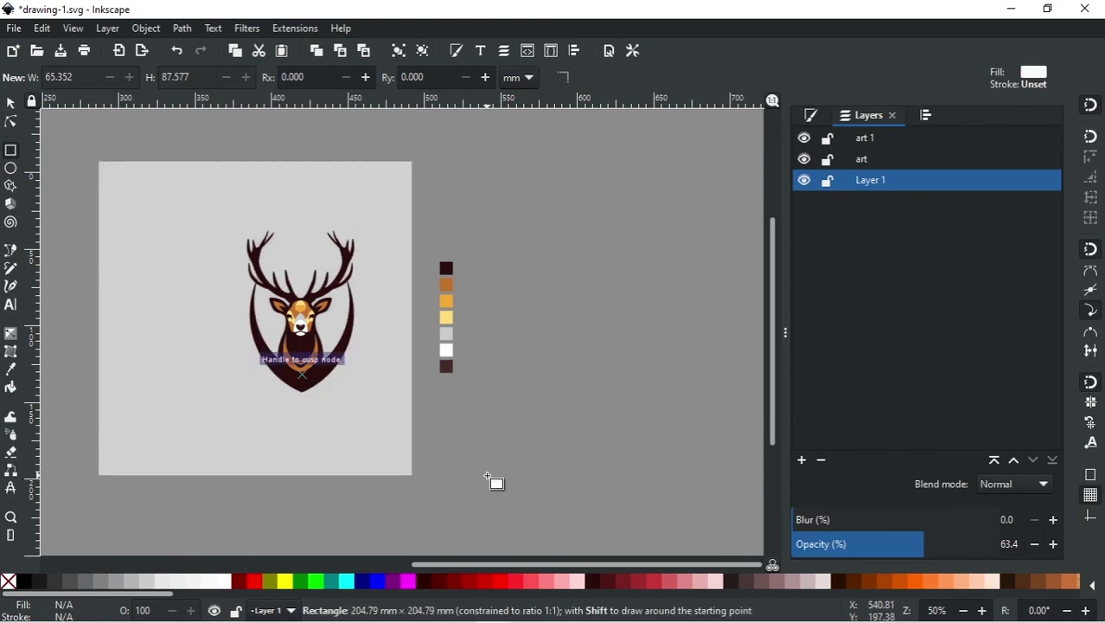
{"action": "left_click", "coordinate": [11, 105]}
{"action": "left_click_drag", "start_coordinate": [382, 425], "coordinate": [429, 421]}
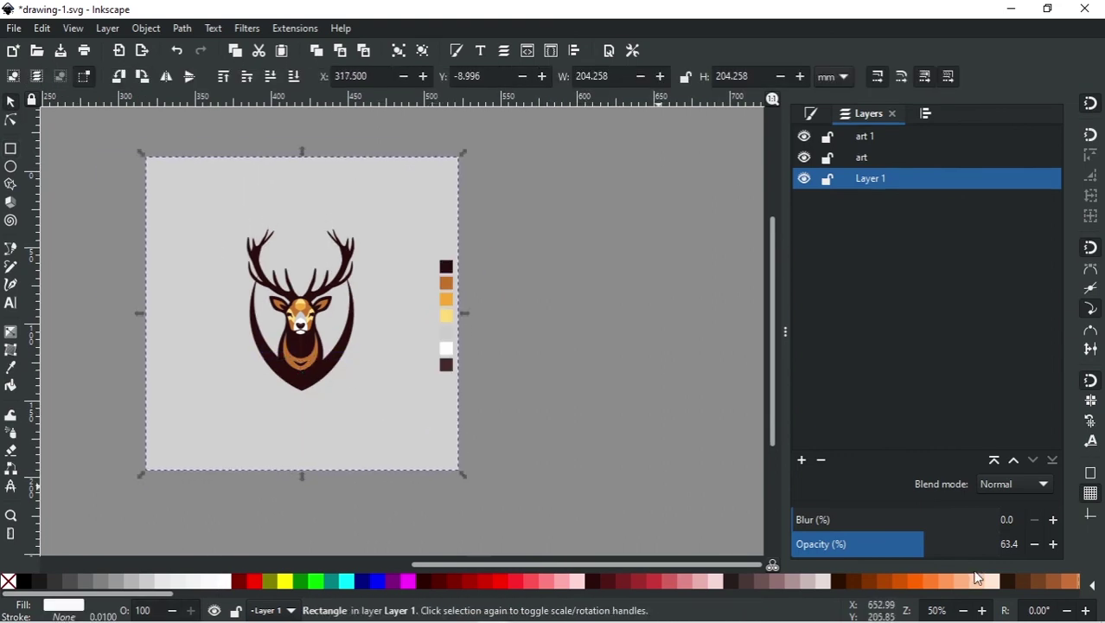
- Make the square fully opaque white and enlarge it to about 230 mm
{"action": "left_click_drag", "start_coordinate": [930, 543], "coordinate": [999, 540]}
{"action": "left_click", "coordinate": [506, 390]}
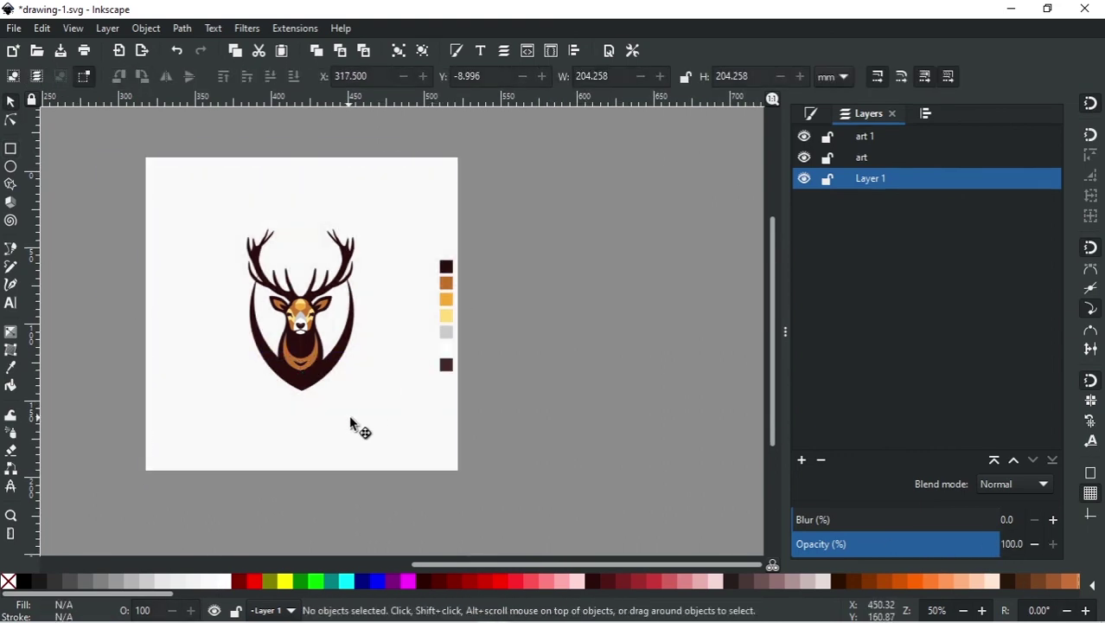
{"action": "left_click_drag", "start_coordinate": [353, 425], "coordinate": [356, 424]}
{"action": "left_click_drag", "start_coordinate": [465, 478], "coordinate": [485, 500]}
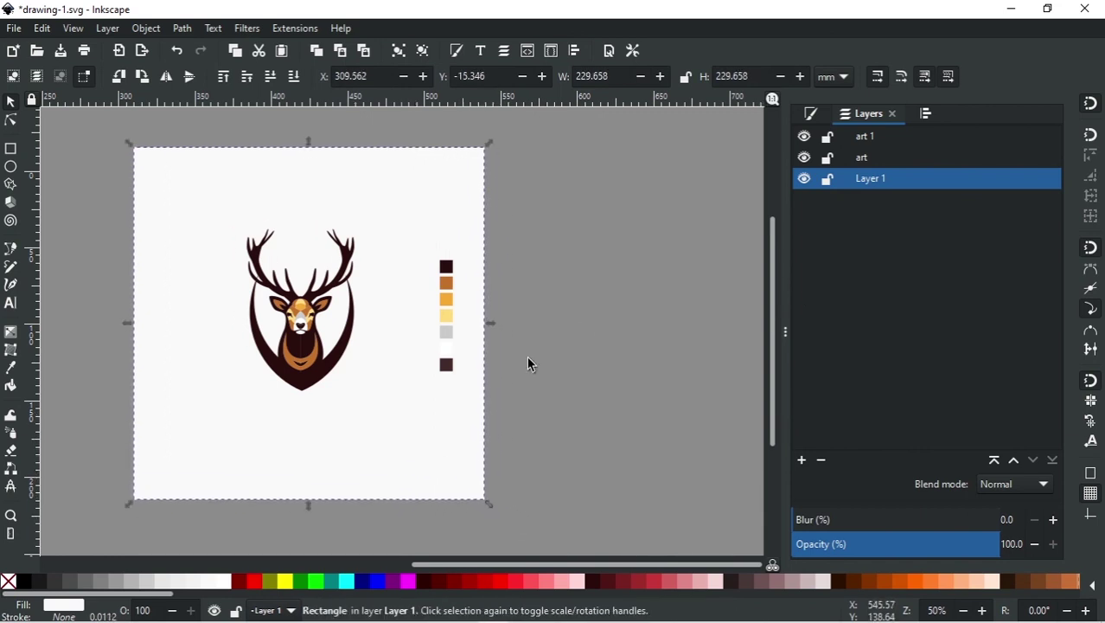
- Lock Layer 1 and move the colour swatches aside, off the logo
{"action": "left_click", "coordinate": [828, 181]}
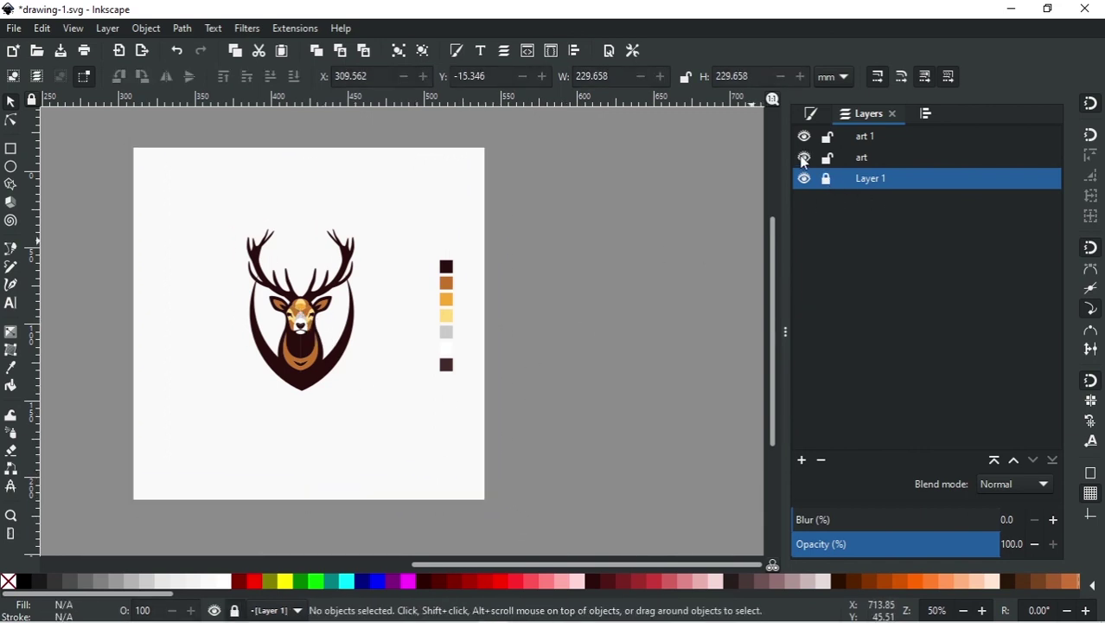
{"action": "left_click", "coordinate": [446, 341]}
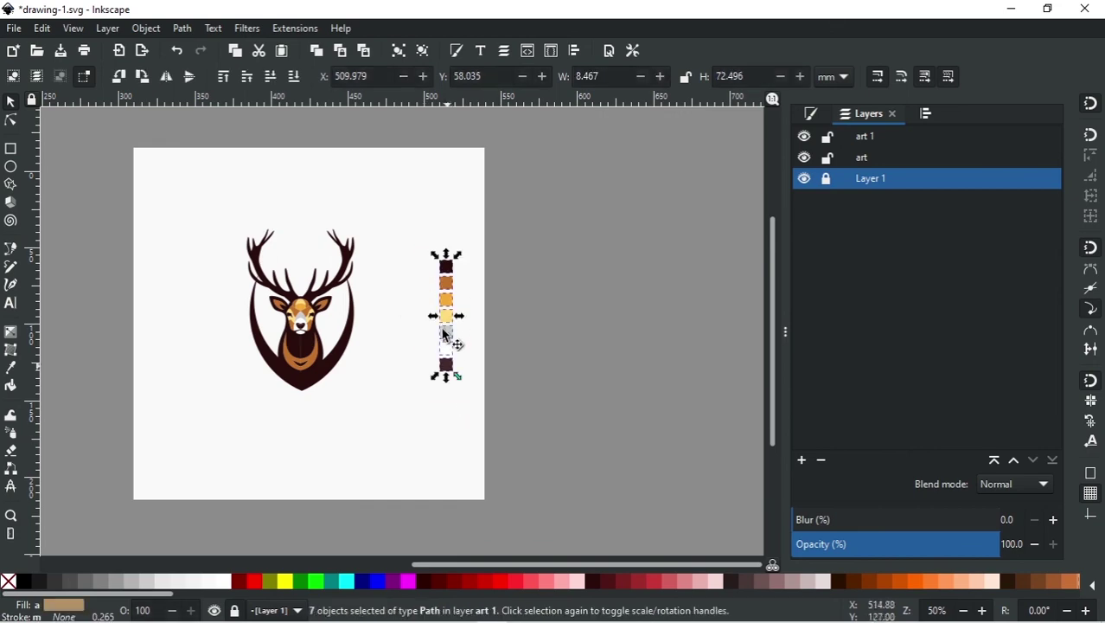
{"action": "left_click_drag", "start_coordinate": [446, 340], "coordinate": [611, 371]}
{"action": "key", "text": "Escape"}
{"action": "scroll", "coordinate": [244, 333], "scroll_direction": "up", "scroll_amount": 4}
{"action": "scroll", "coordinate": [336, 362], "scroll_direction": "down", "scroll_amount": 2}
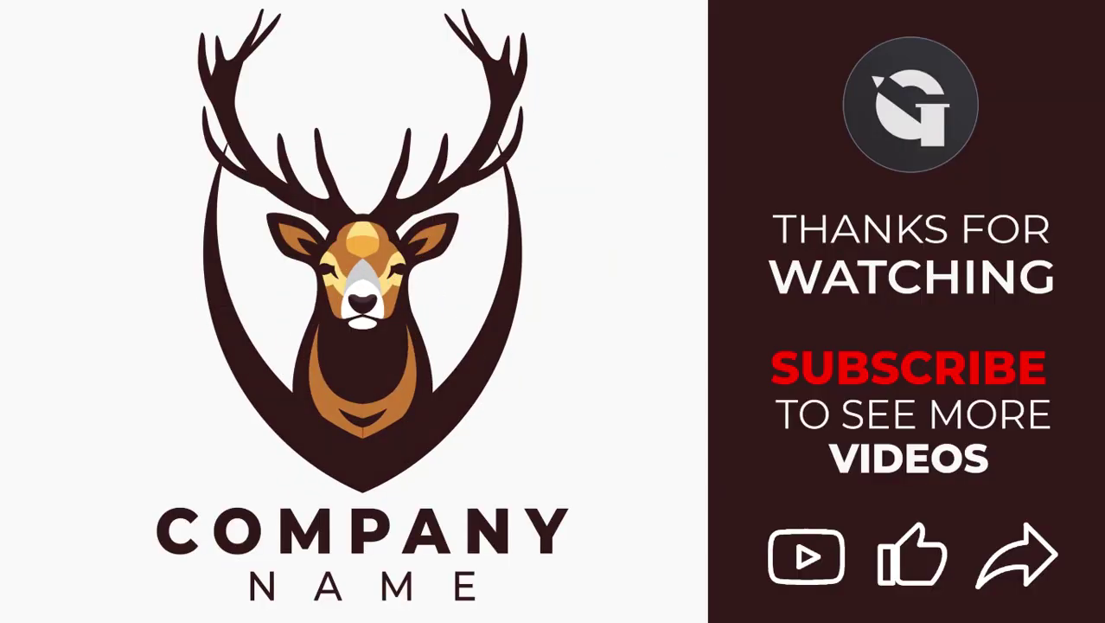